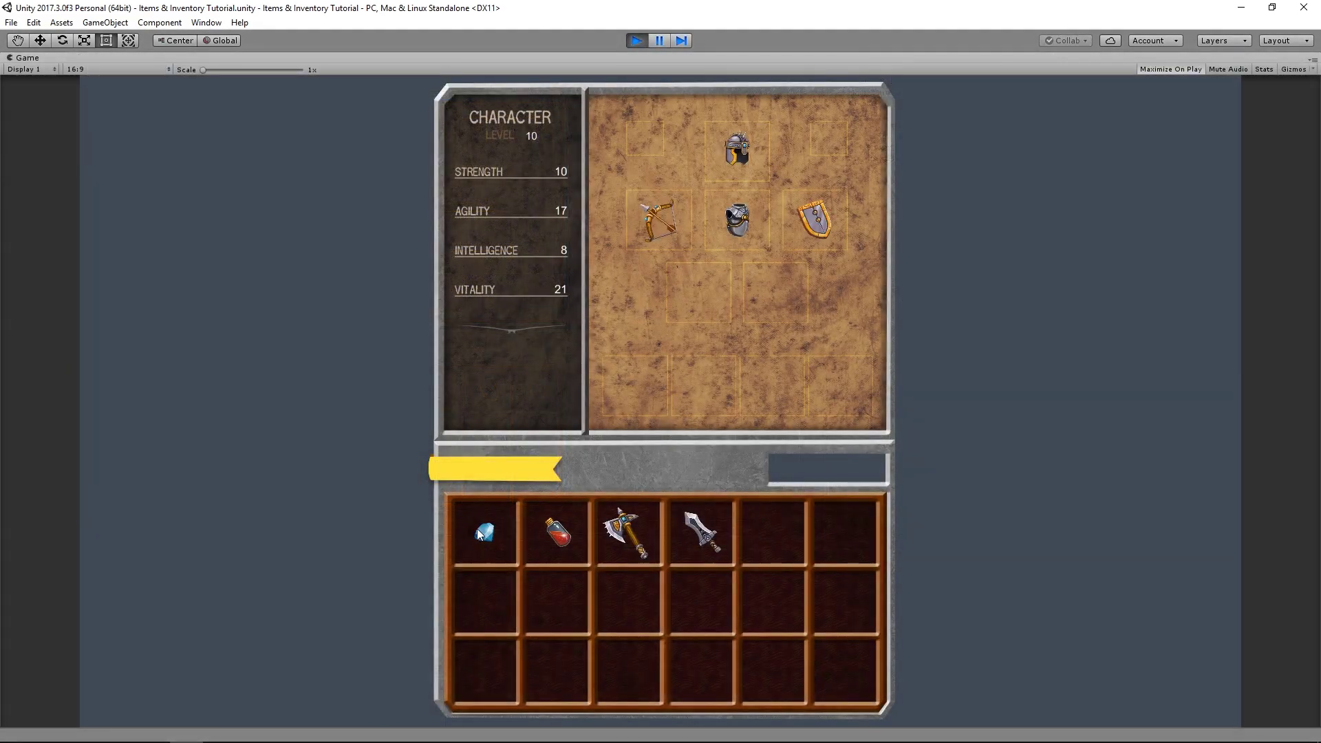
Equip the gem, bow and sword from the inventory in Play mode, swapping items into equipment.
{"action": "right_click", "coordinate": [478, 531]}
{"action": "right_click", "coordinate": [477, 531]}
{"action": "right_click", "coordinate": [546, 532]}
{"action": "right_click", "coordinate": [500, 536]}
{"action": "right_click", "coordinate": [499, 538]}
{"action": "right_click", "coordinate": [555, 531]}
Unequip the potion, helmet, shield, armor, bow and gem back into the inventory.
{"action": "right_click", "coordinate": [831, 139]}
{"action": "right_click", "coordinate": [737, 150]}
{"action": "right_click", "coordinate": [814, 220]}
{"action": "right_click", "coordinate": [737, 219]}
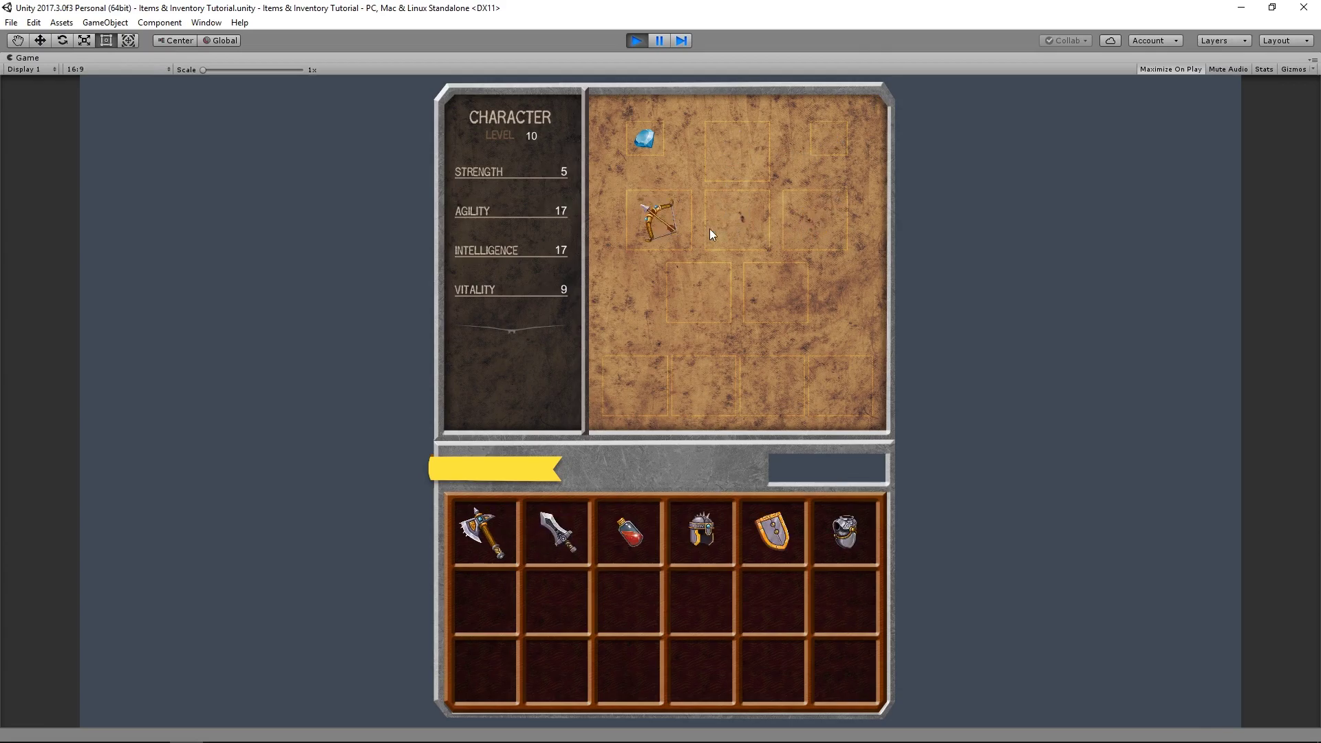
{"action": "right_click", "coordinate": [657, 219]}
{"action": "right_click", "coordinate": [644, 138]}
Equip the potion, then inspect the Level Text Label and level number objects.
{"action": "right_click", "coordinate": [630, 531]}
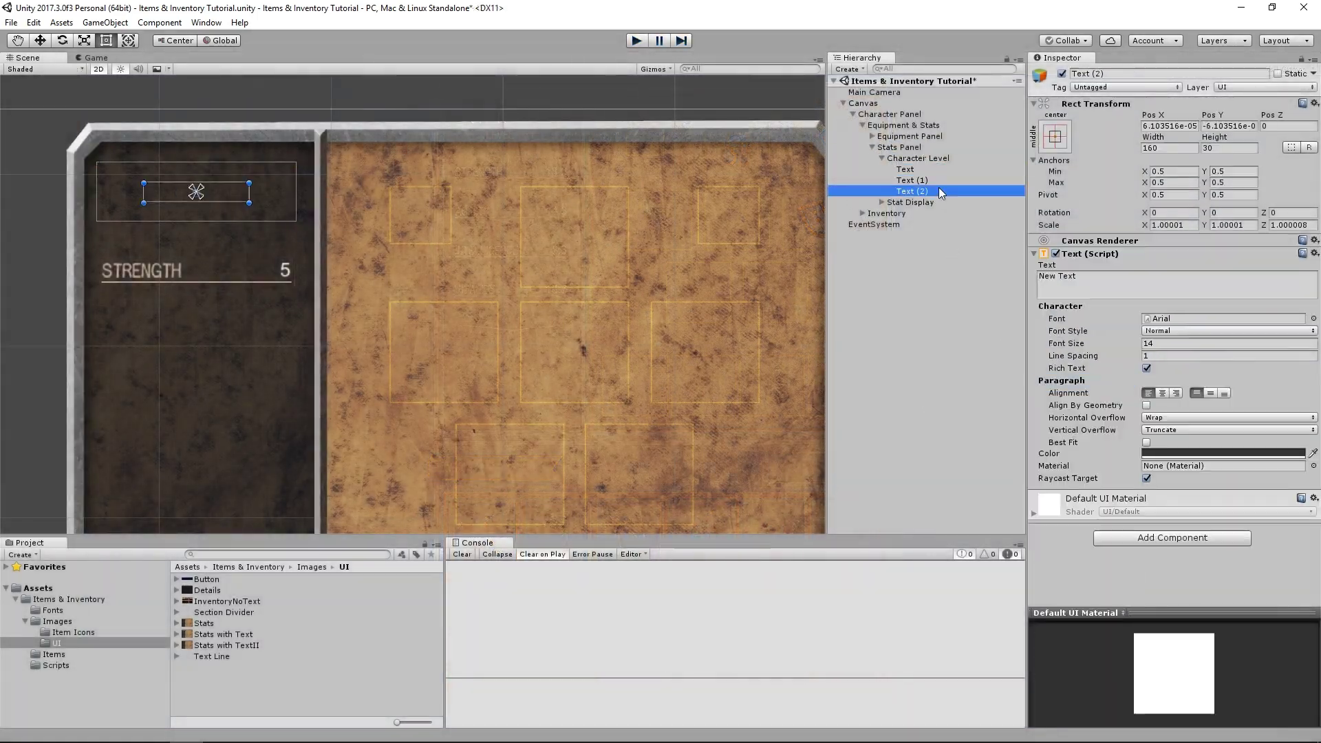
{"action": "key", "text": "F2"}
{"action": "type", "text": "CH"}
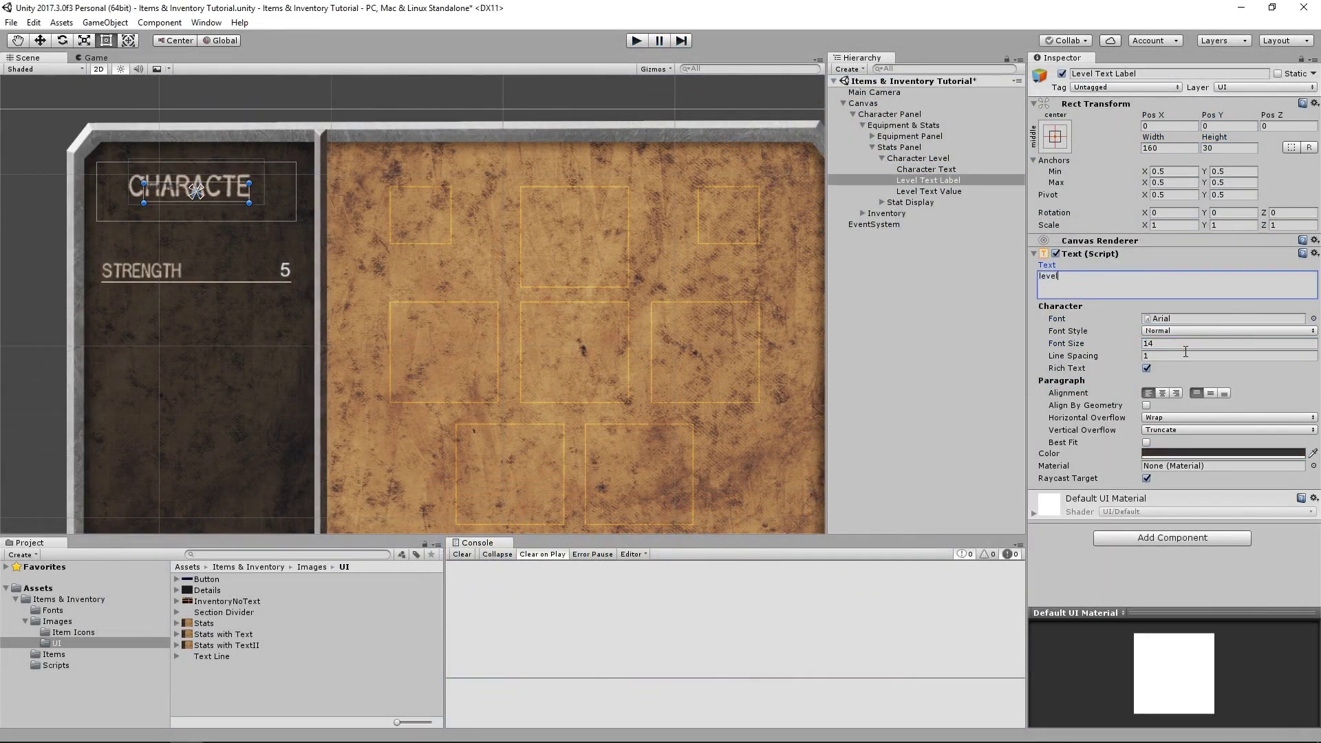
{"action": "left_click", "coordinate": [928, 180]}
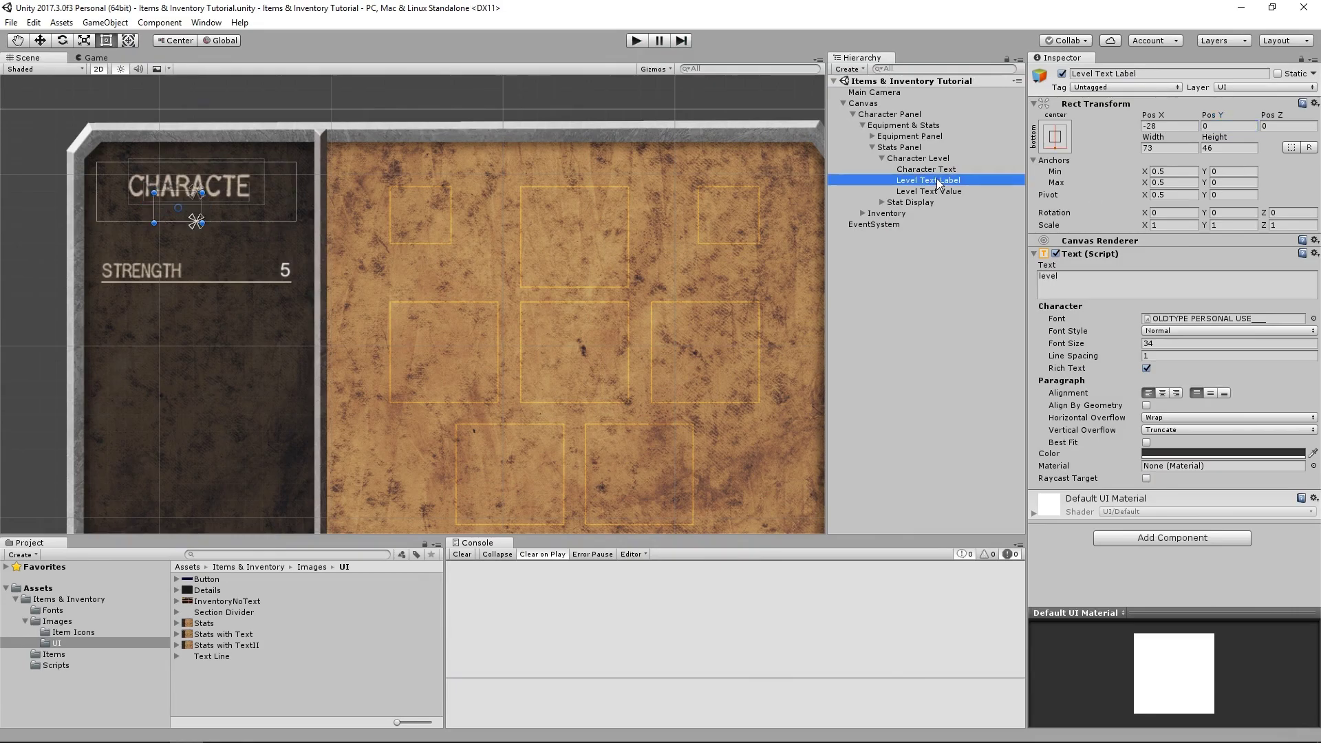
{"action": "key", "text": "f"}
{"action": "scroll", "coordinate": [413, 304], "scroll_direction": "down", "scroll_amount": 5}
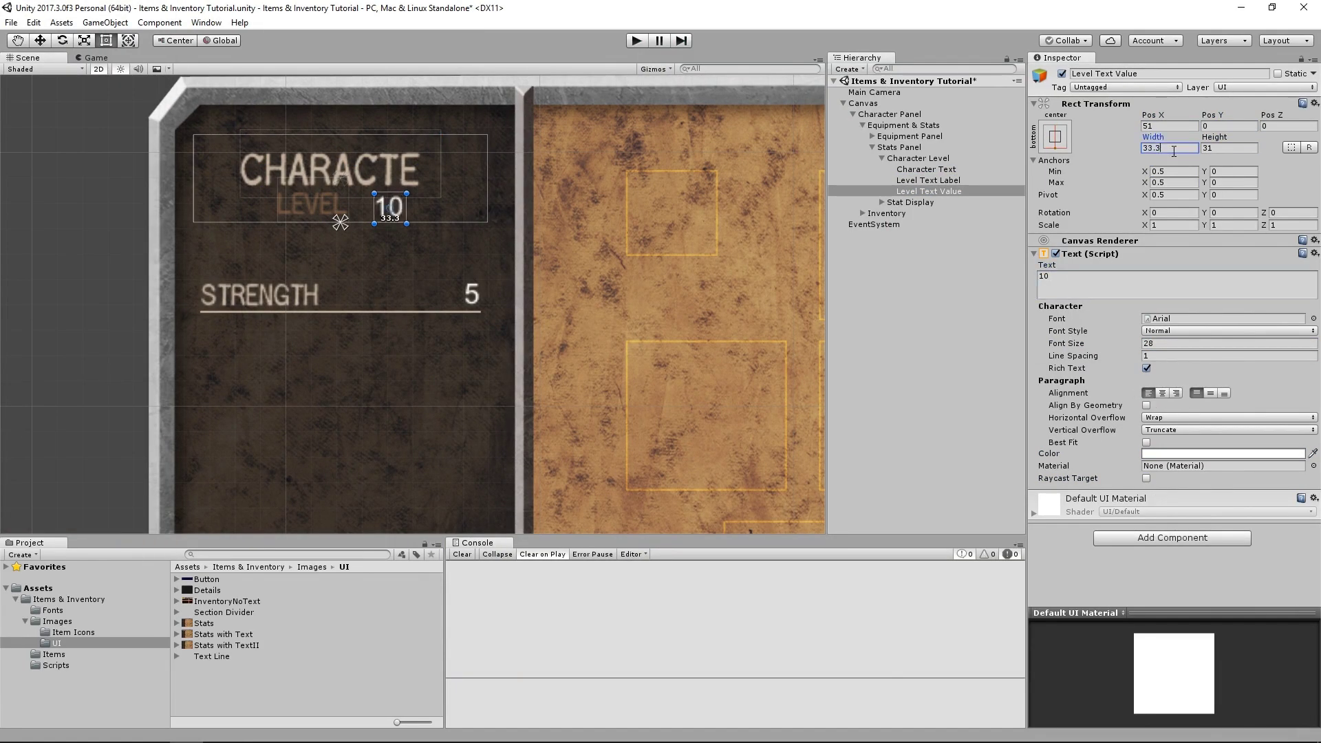
{"action": "left_click", "coordinate": [928, 180]}
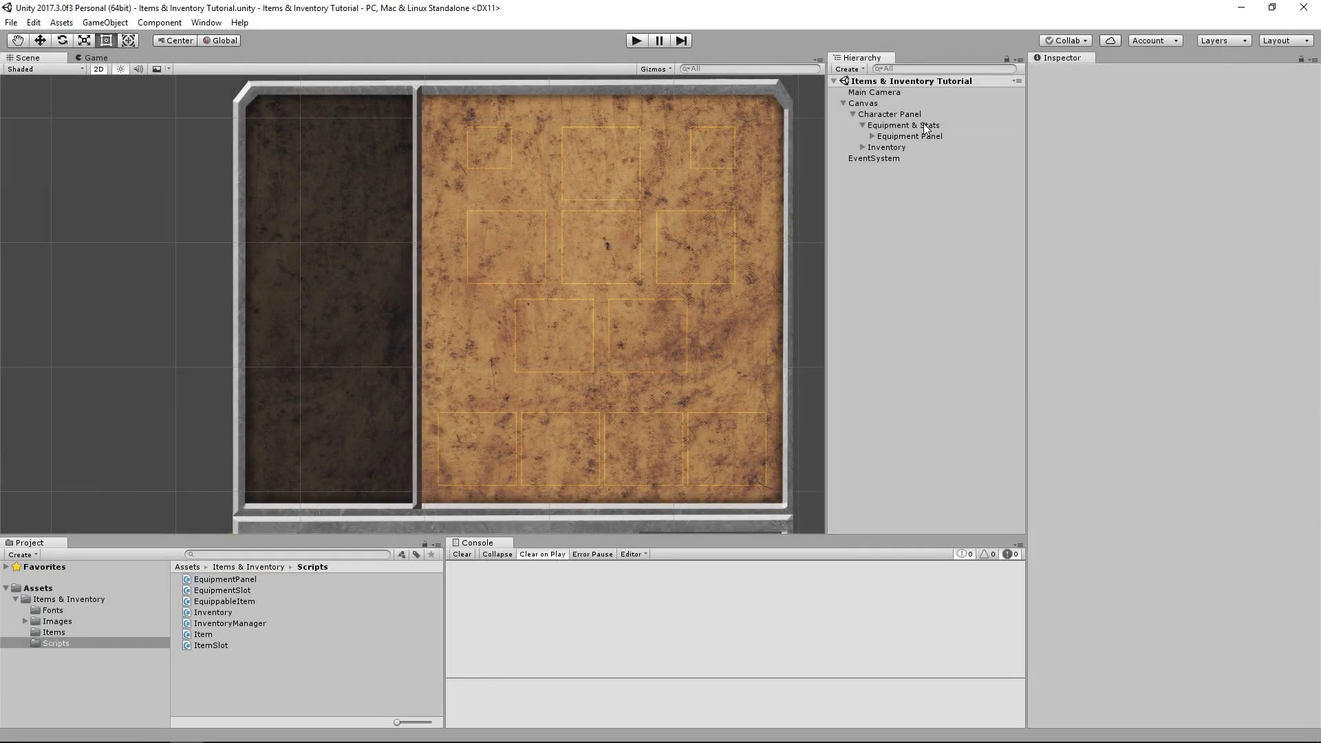
Create an empty child named Stats Panel under Equipment & Stats.
{"action": "right_click", "coordinate": [929, 126]}
{"action": "left_click", "coordinate": [971, 238]}
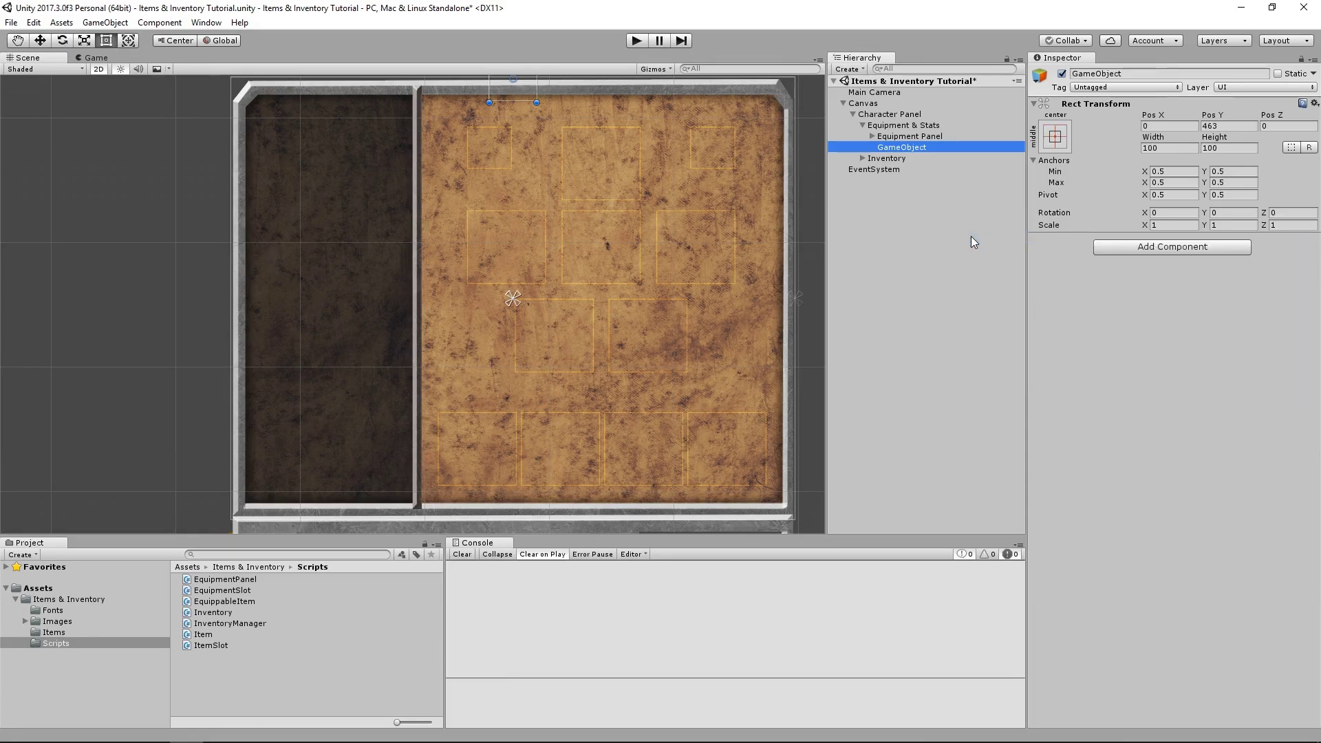
{"action": "key", "text": "F2"}
{"action": "type", "text": "Stats "}
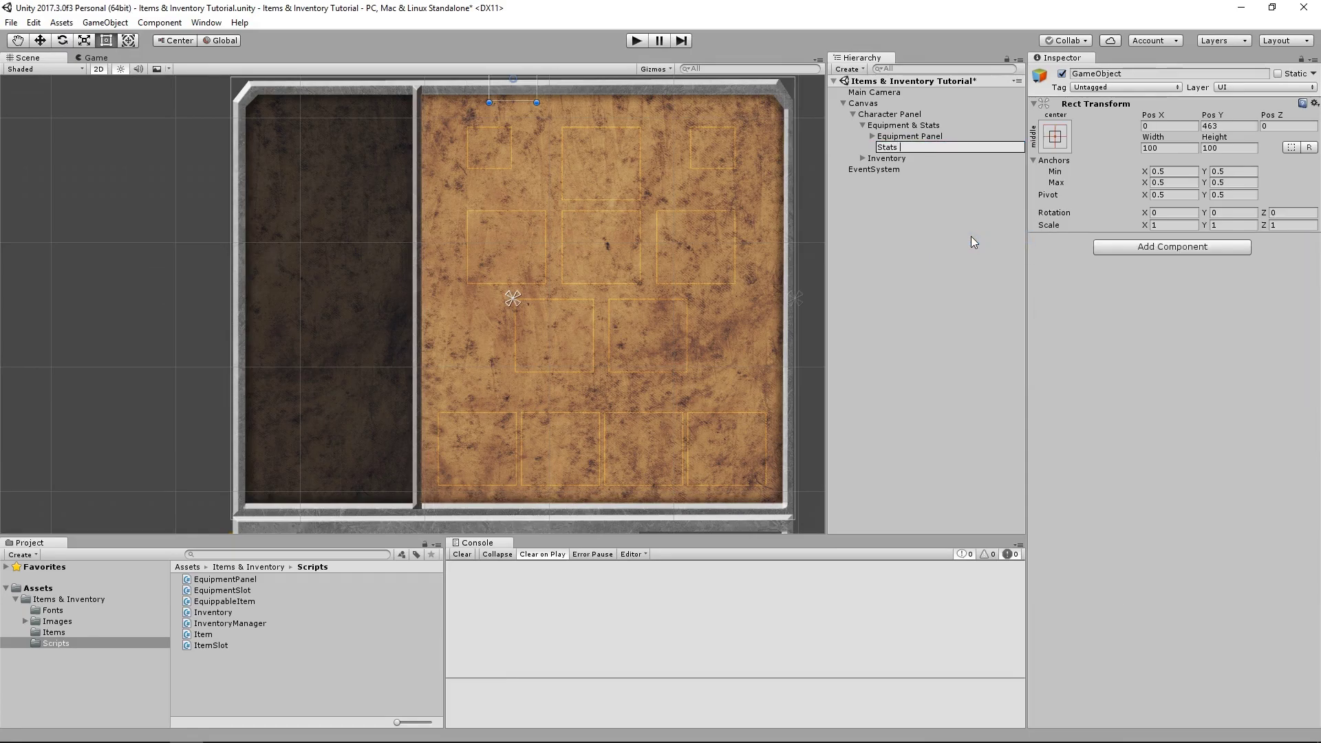
{"action": "type", "text": "Panel"}
{"action": "key", "text": "Return"}
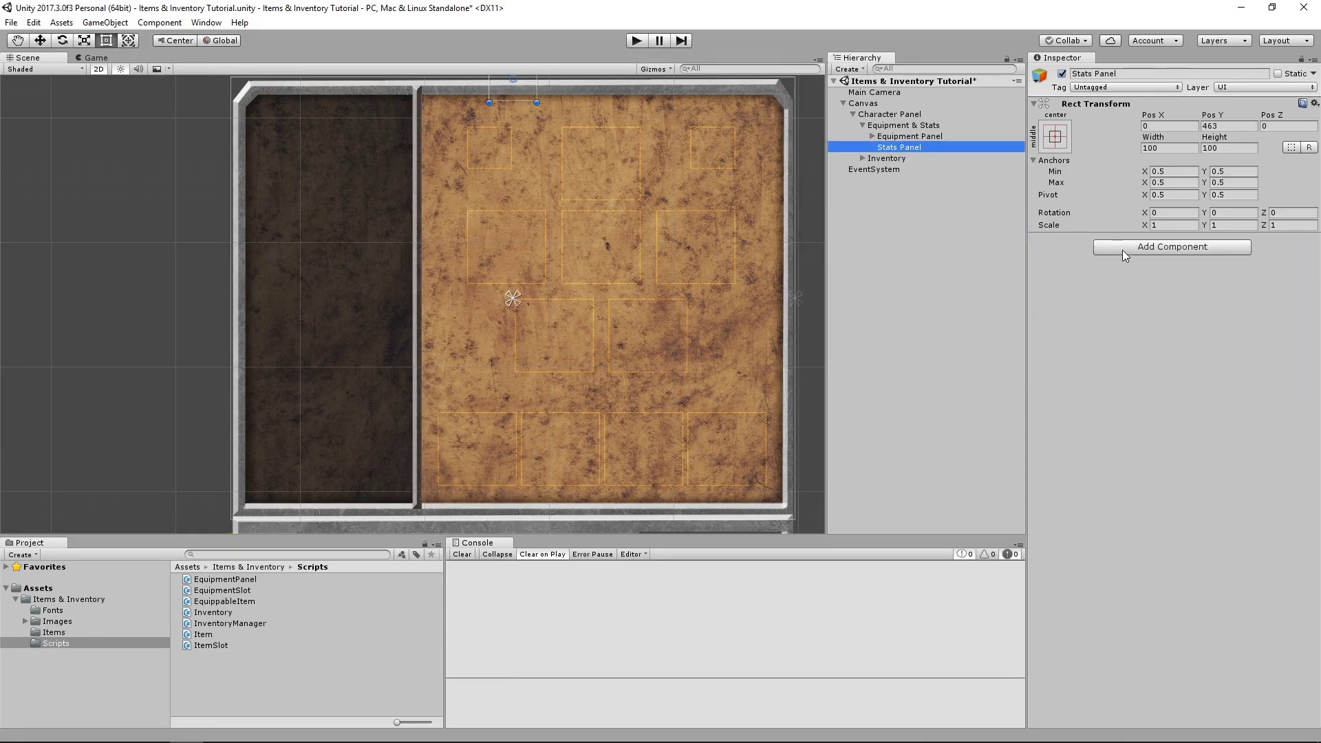
Add a Vertical Layout Group that controls child size without force-expanding, and save.
{"action": "left_click", "coordinate": [1121, 247]}
{"action": "type", "text": "vertical"}
{"action": "key", "text": "Return"}
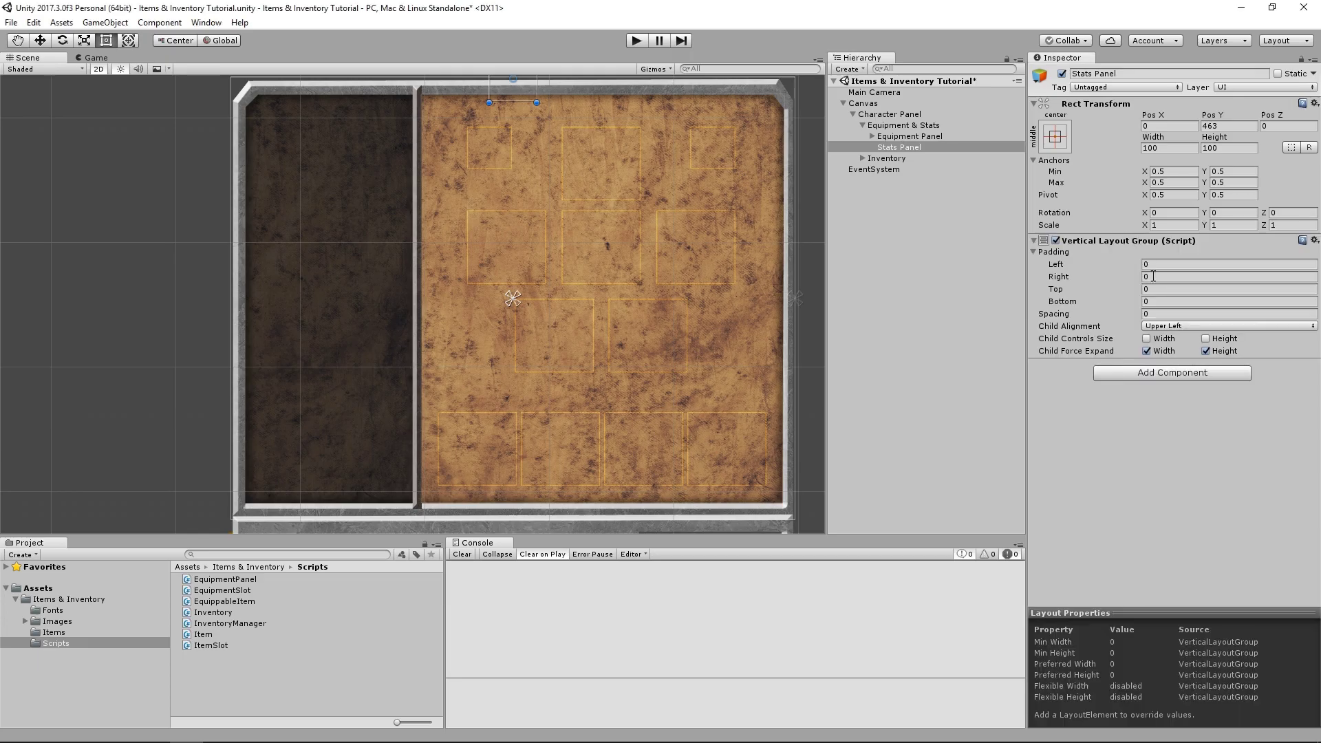
{"action": "left_click", "coordinate": [1158, 350]}
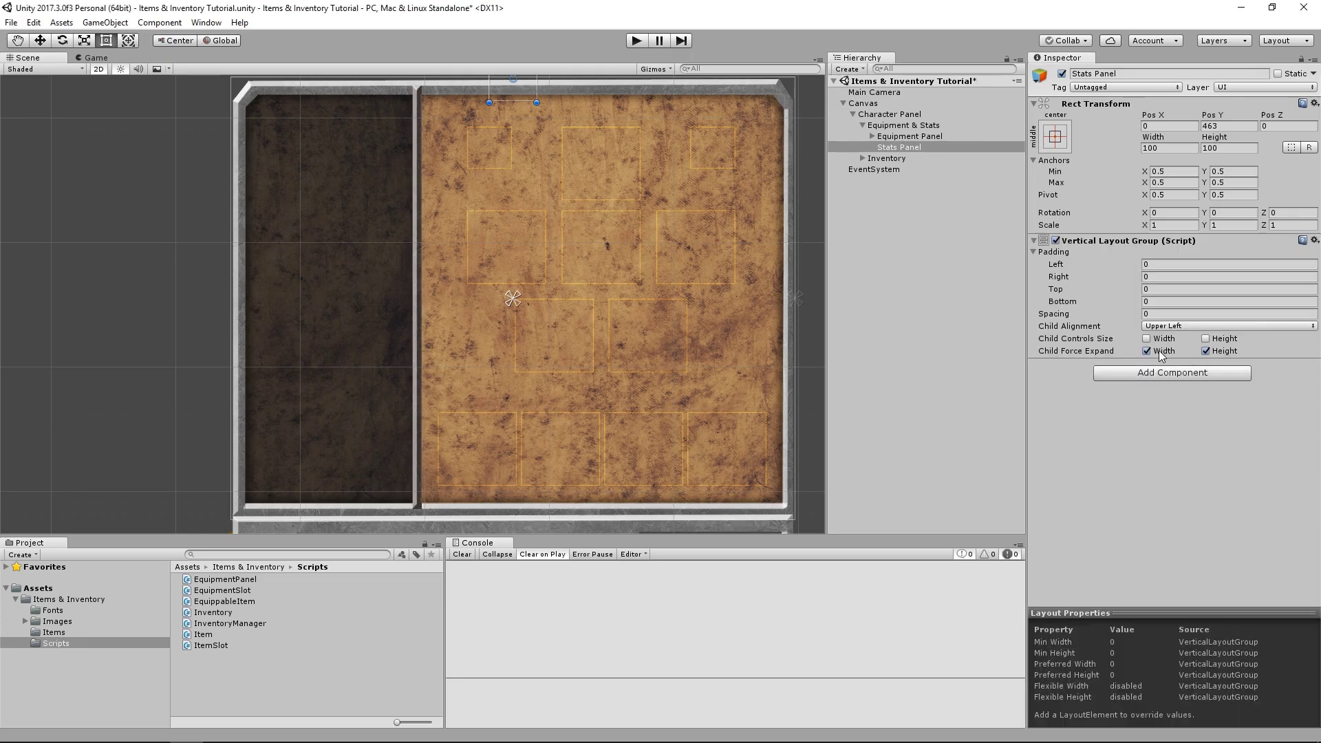
{"action": "left_click", "coordinate": [1225, 353]}
{"action": "left_click", "coordinate": [1163, 339]}
{"action": "left_click", "coordinate": [1207, 338]}
{"action": "key", "text": "ctrl+s"}
Anchor Stats Panel middle-left at Pos X 30, sized 350×855.
{"action": "key", "text": "q"}
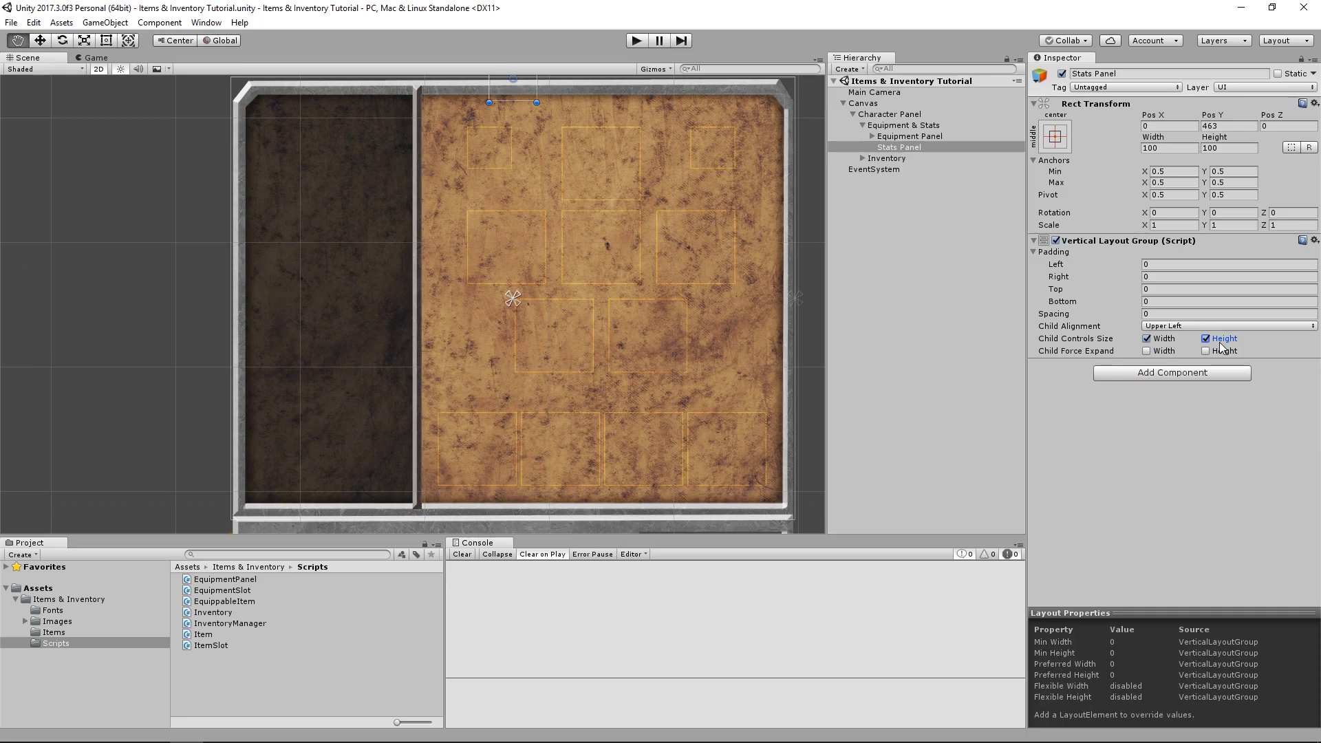
{"action": "left_click", "coordinate": [970, 248]}
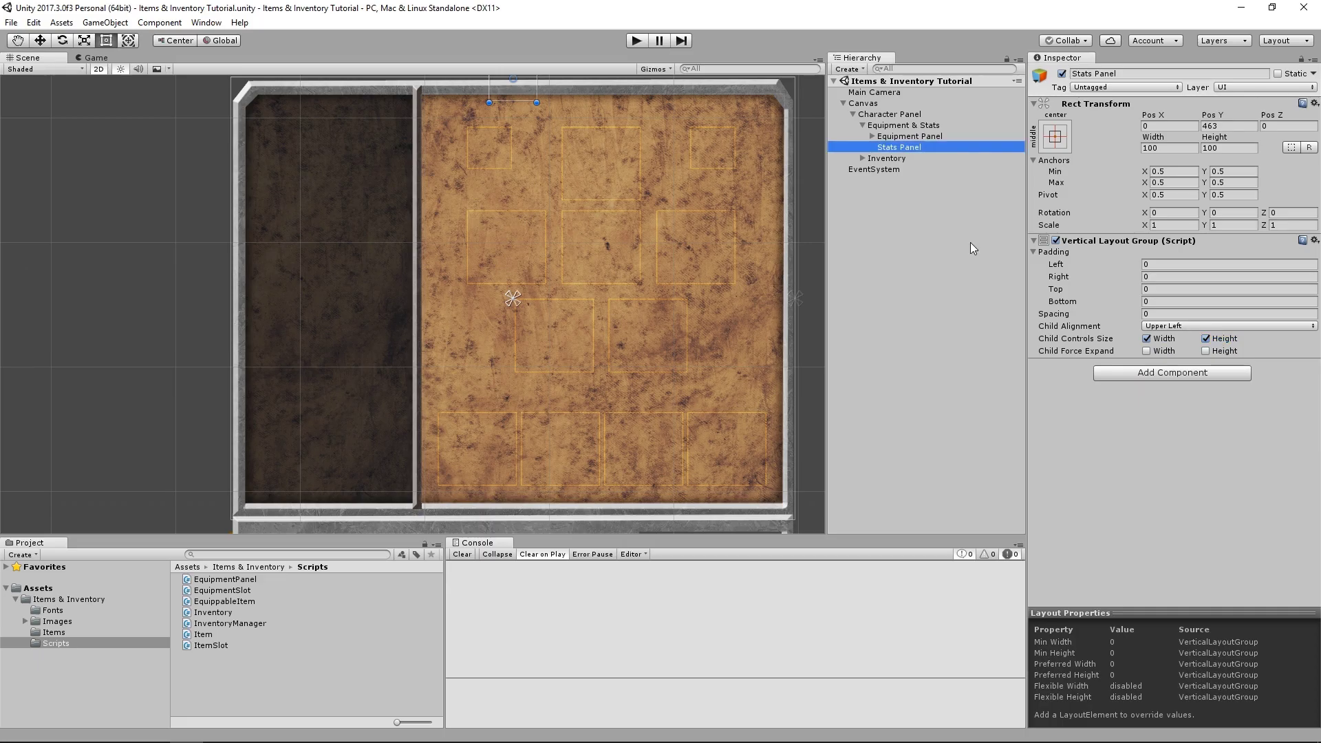
{"action": "left_click", "coordinate": [1060, 148]}
{"action": "left_click", "coordinate": [1106, 282], "text": "alt"}
{"action": "left_click", "coordinate": [1164, 126]}
{"action": "type", "text": "30"}
{"action": "left_click", "coordinate": [1163, 148]}
{"action": "type", "text": "350"}
{"action": "key", "text": "Tab"}
{"action": "type", "text": "855"}
Set the layout padding to left 20, right 28, top 32 and spacing 55, then save.
{"action": "left_click", "coordinate": [1225, 264]}
{"action": "type", "text": "20"}
{"action": "key", "text": "Tab"}
{"action": "type", "text": "28"}
{"action": "key", "text": "Tab"}
{"action": "type", "text": "32"}
{"action": "key", "text": "Tab"}
{"action": "key", "text": "Tab"}
{"action": "type", "text": "55"}
{"action": "key", "text": "Return"}
{"action": "key", "text": "ctrl+s"}
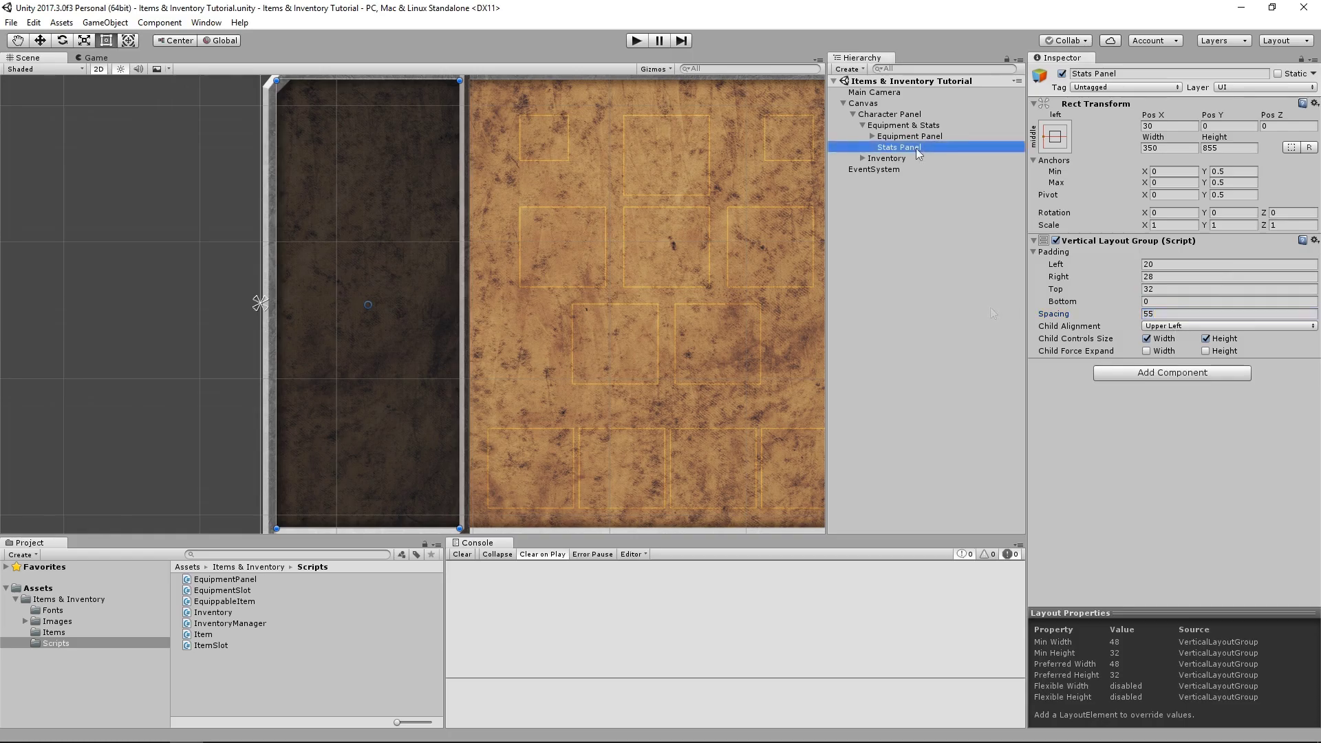
Create an empty Stat Display under Stats Panel with two UI Text children.
{"action": "right_click", "coordinate": [915, 148]}
{"action": "left_click", "coordinate": [996, 263]}
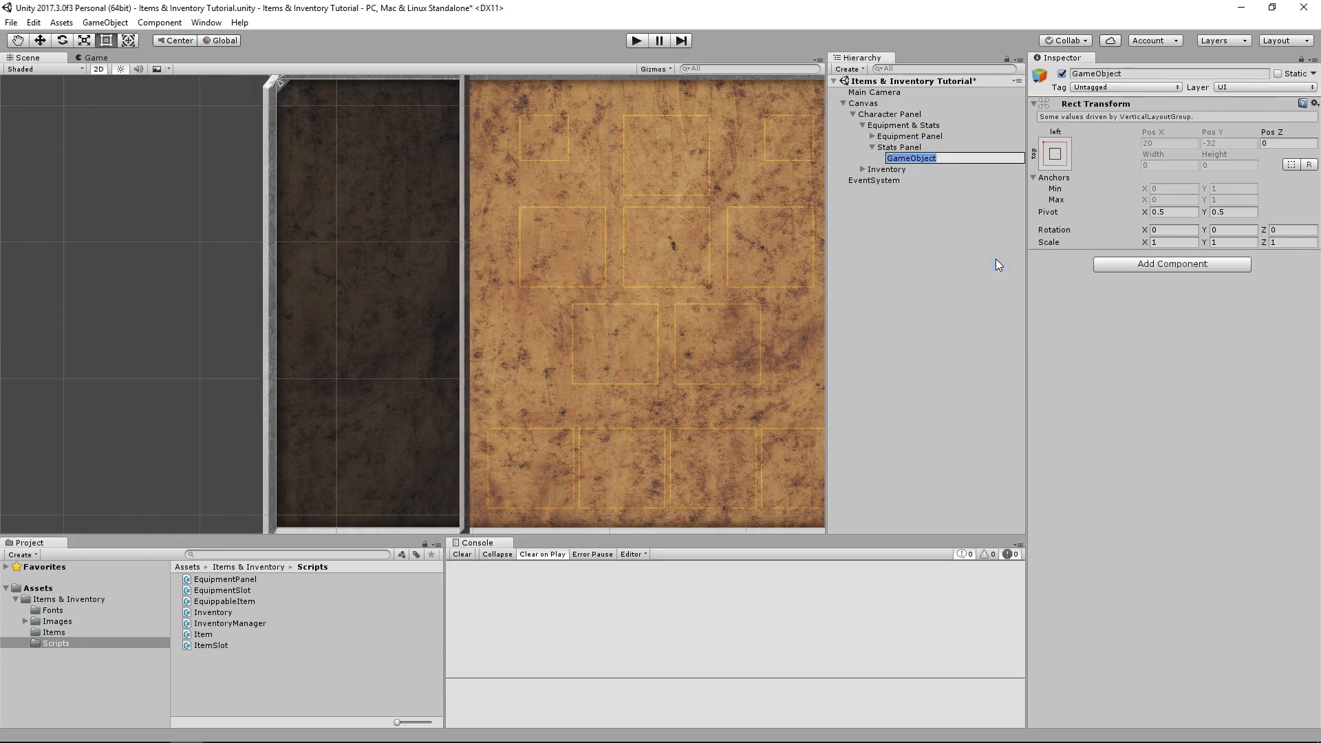
{"action": "type", "text": "Stat Display"}
{"action": "key", "text": "Return"}
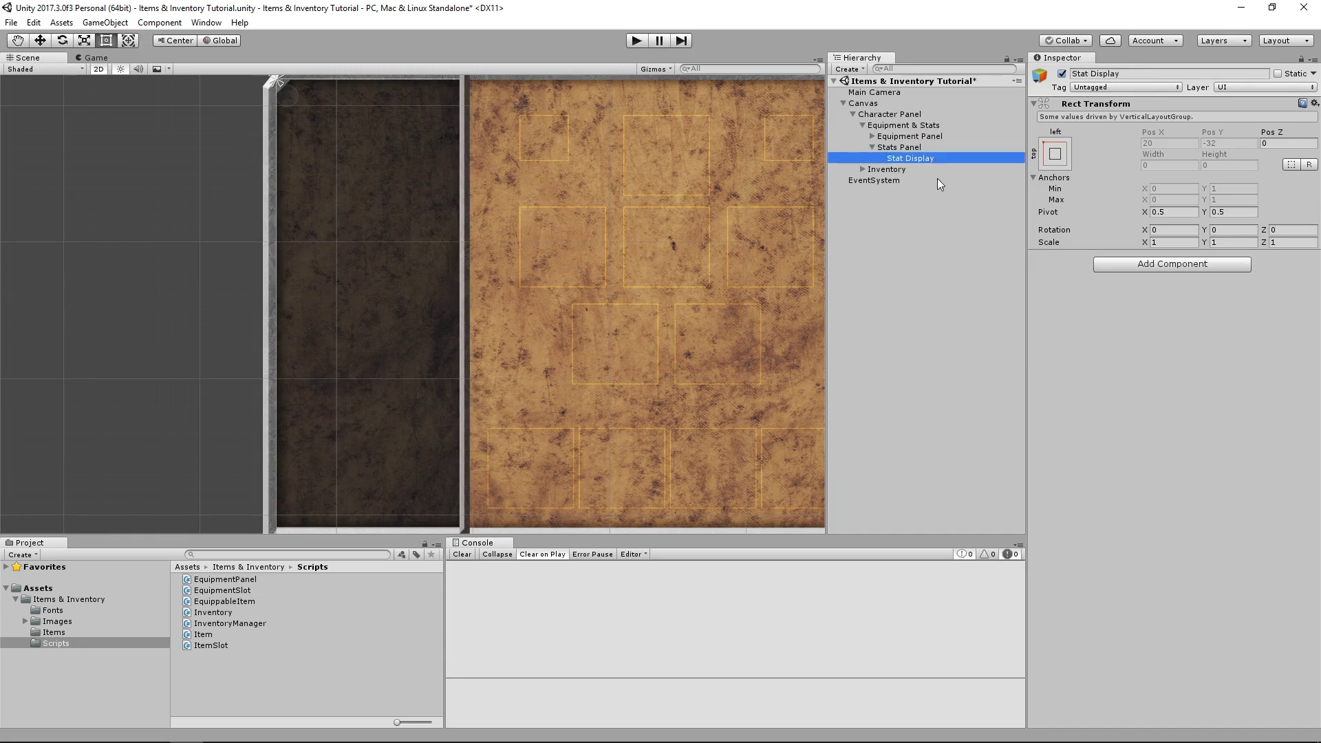
{"action": "right_click", "coordinate": [935, 156]}
{"action": "left_click", "coordinate": [1068, 376]}
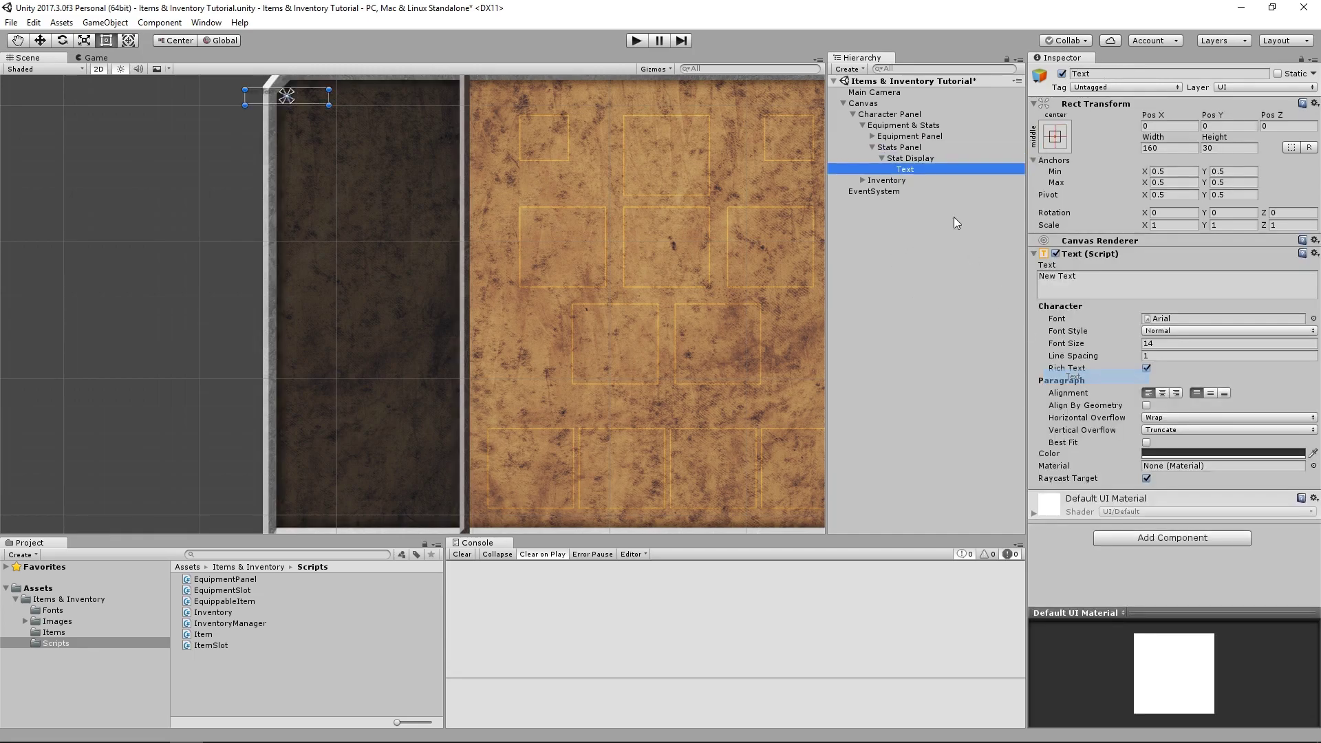
{"action": "right_click", "coordinate": [907, 159]}
{"action": "left_click", "coordinate": [1068, 376]}
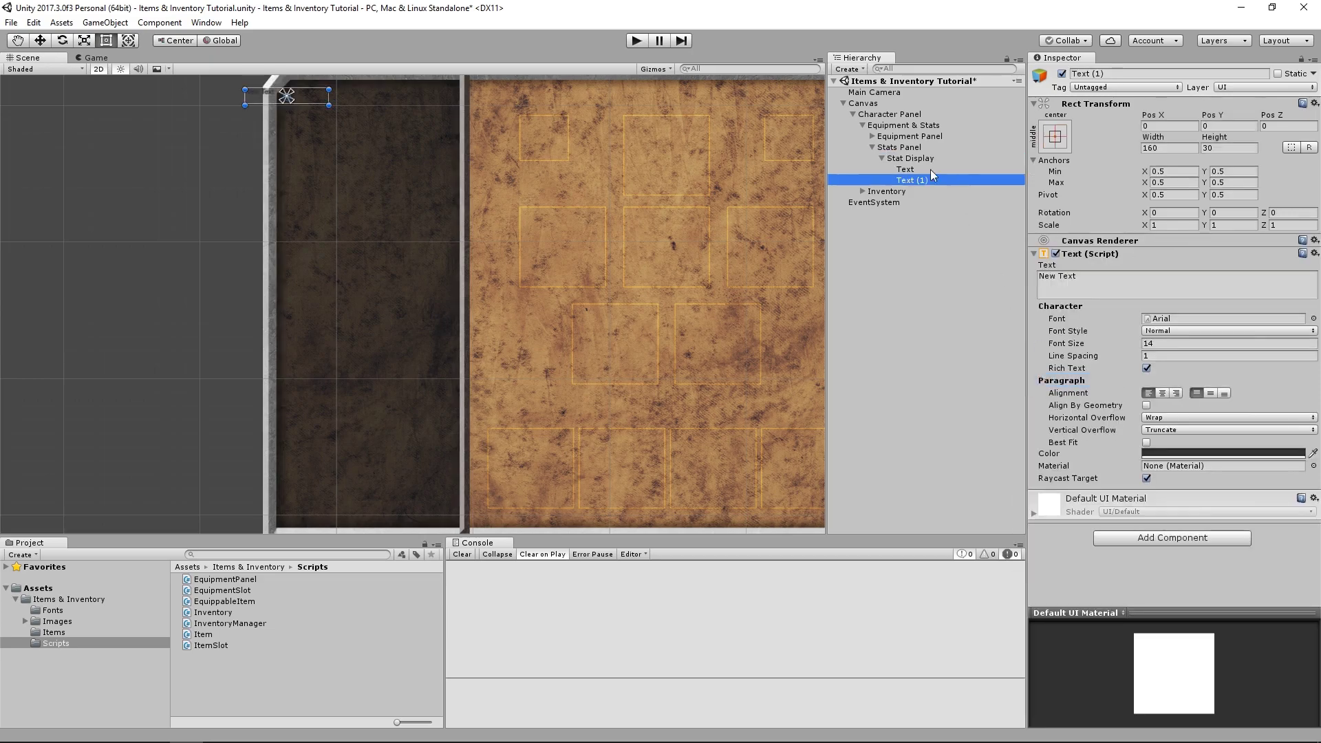
Rename the two text objects to Stat Name and Stat Value.
{"action": "left_click", "coordinate": [931, 169]}
{"action": "key", "text": "F2"}
{"action": "type", "text": "Stat"}
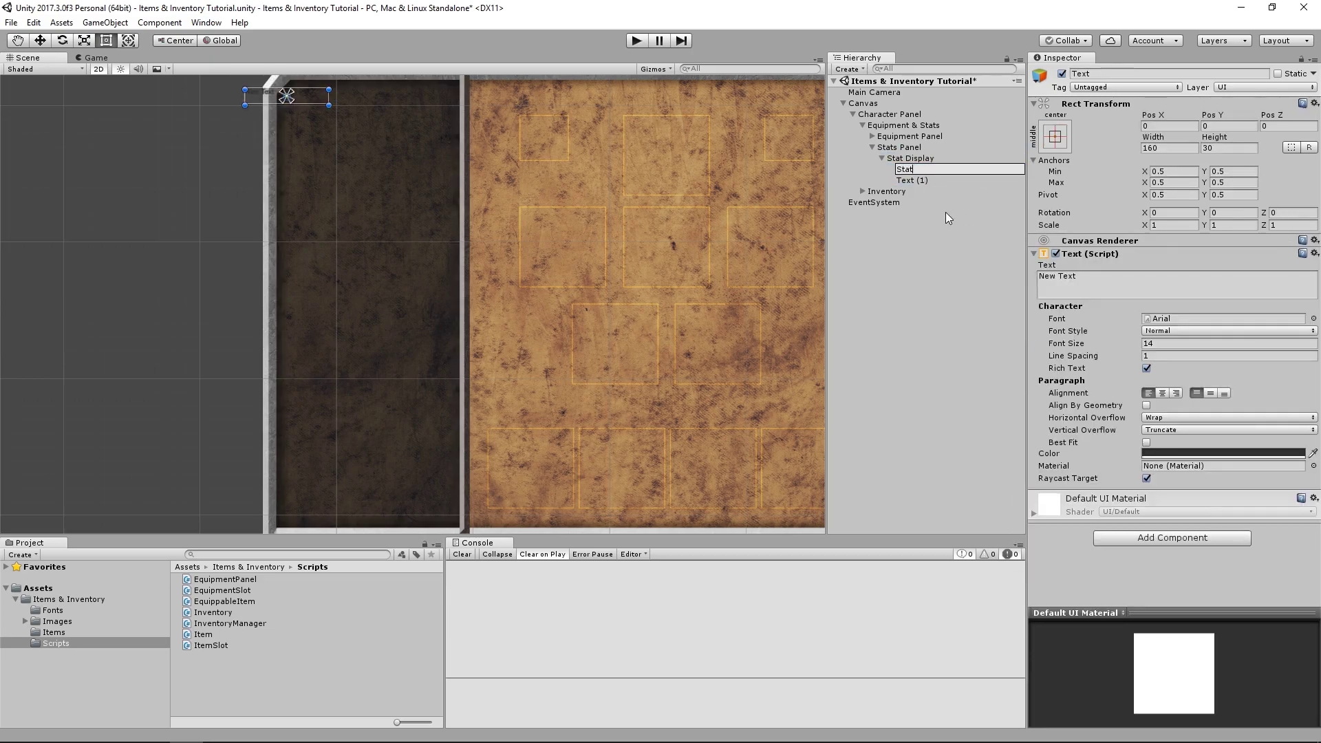
{"action": "type", "text": "me"}
{"action": "key", "text": "Return"}
{"action": "key", "text": "Down"}
{"action": "key", "text": "F2"}
{"action": "type", "text": "Stat Val"}
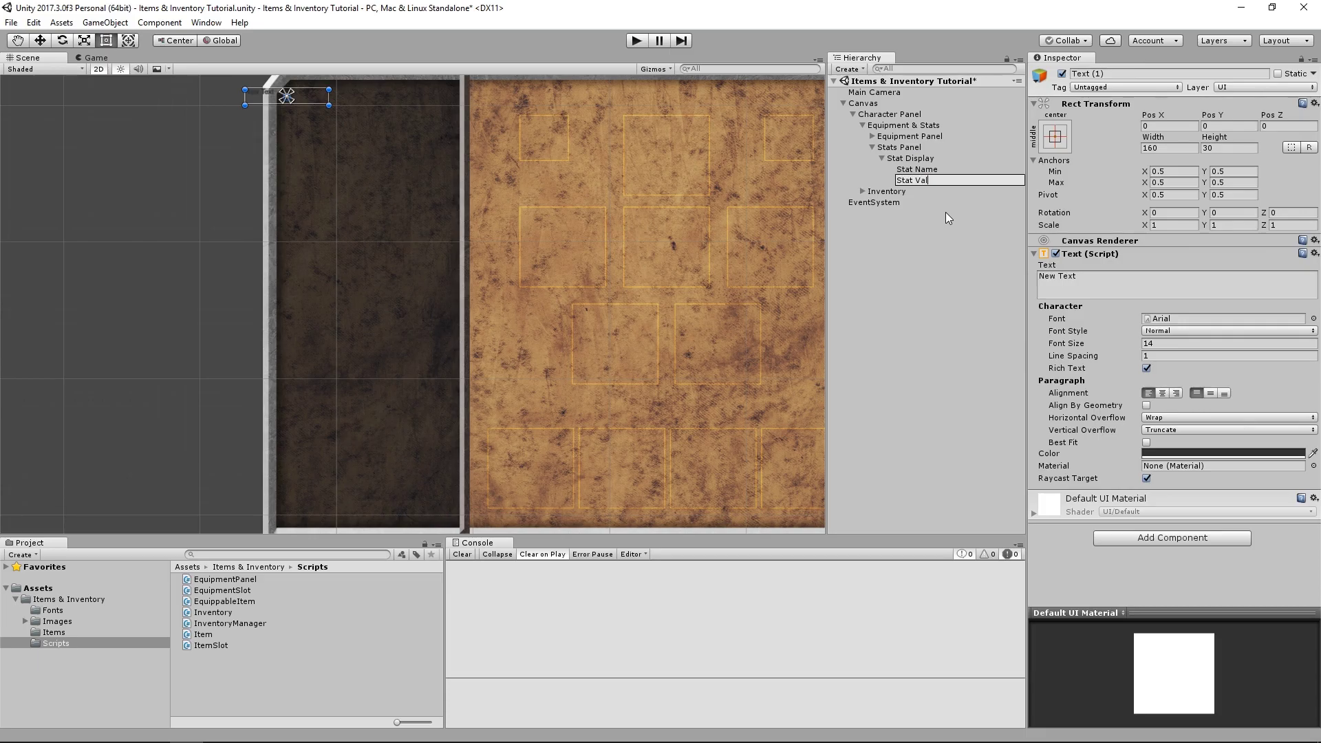
{"action": "type", "text": "ue"}
{"action": "key", "text": "Return"}
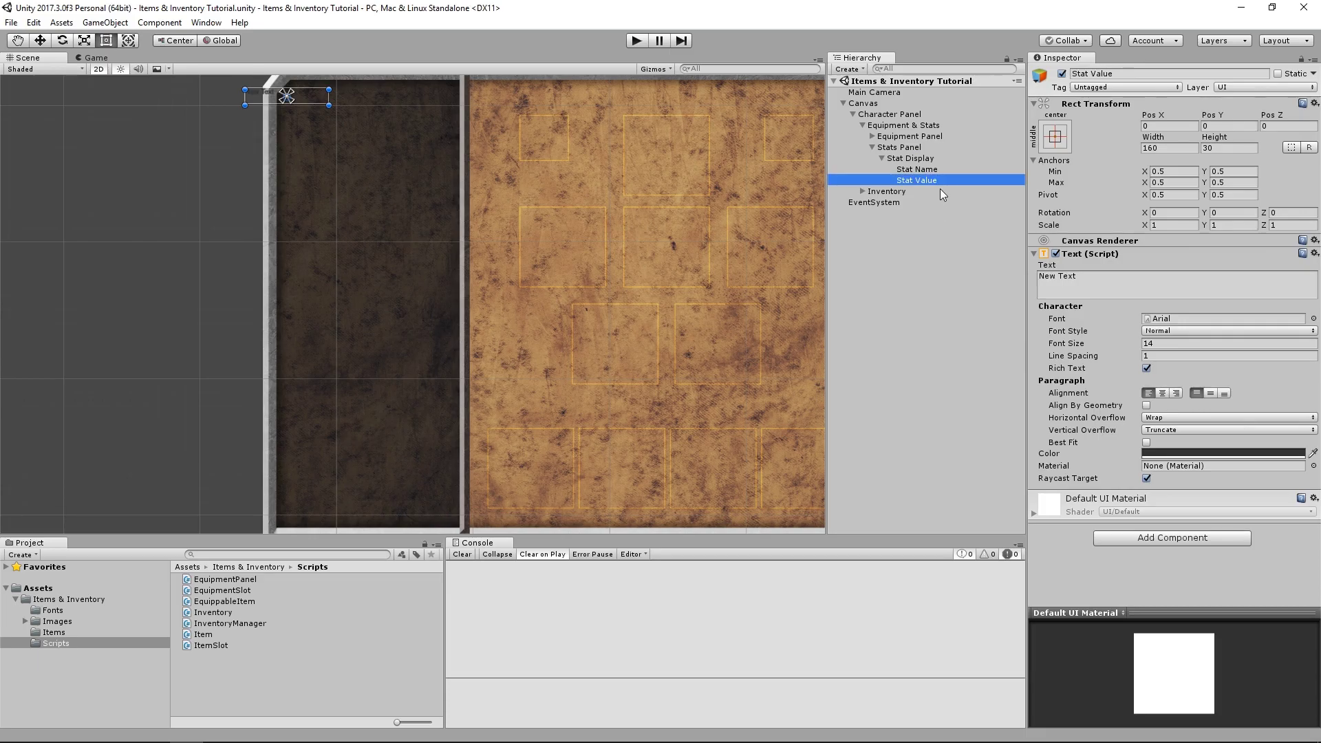
Set both Stat Name and Stat Value to height 50 and save the scene.
{"action": "key", "text": "shift+Up"}
{"action": "left_click", "coordinate": [1225, 146]}
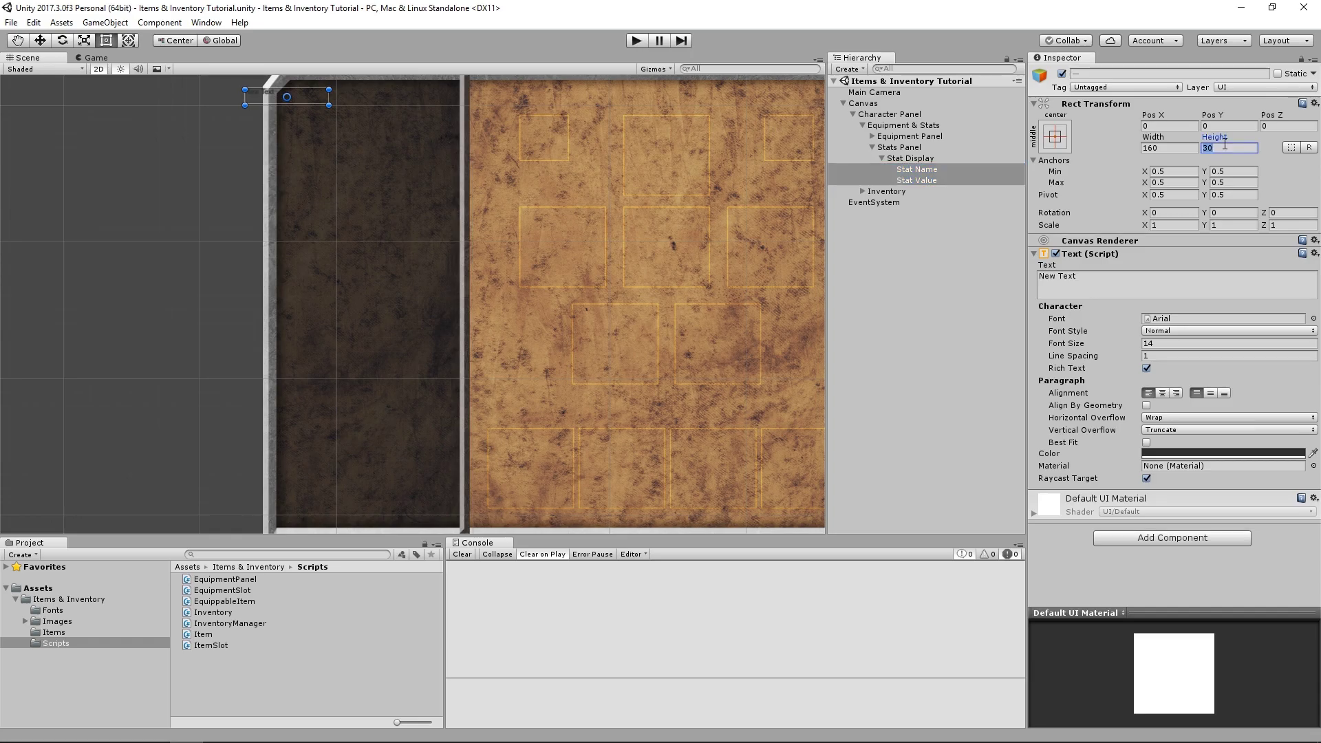
{"action": "type", "text": "50"}
{"action": "key", "text": "ctrl+s"}
{"action": "key", "text": "q"}
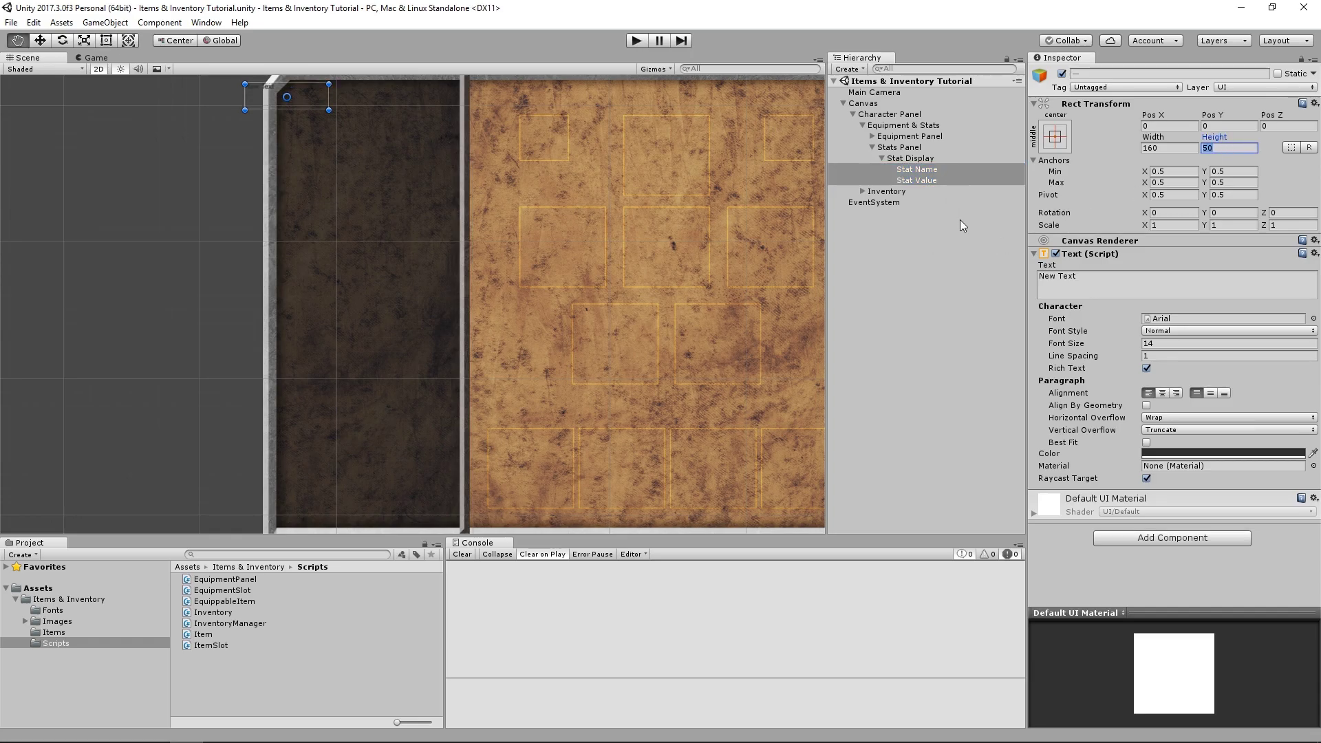
{"action": "key", "text": "t"}
{"action": "left_click", "coordinate": [933, 160]}
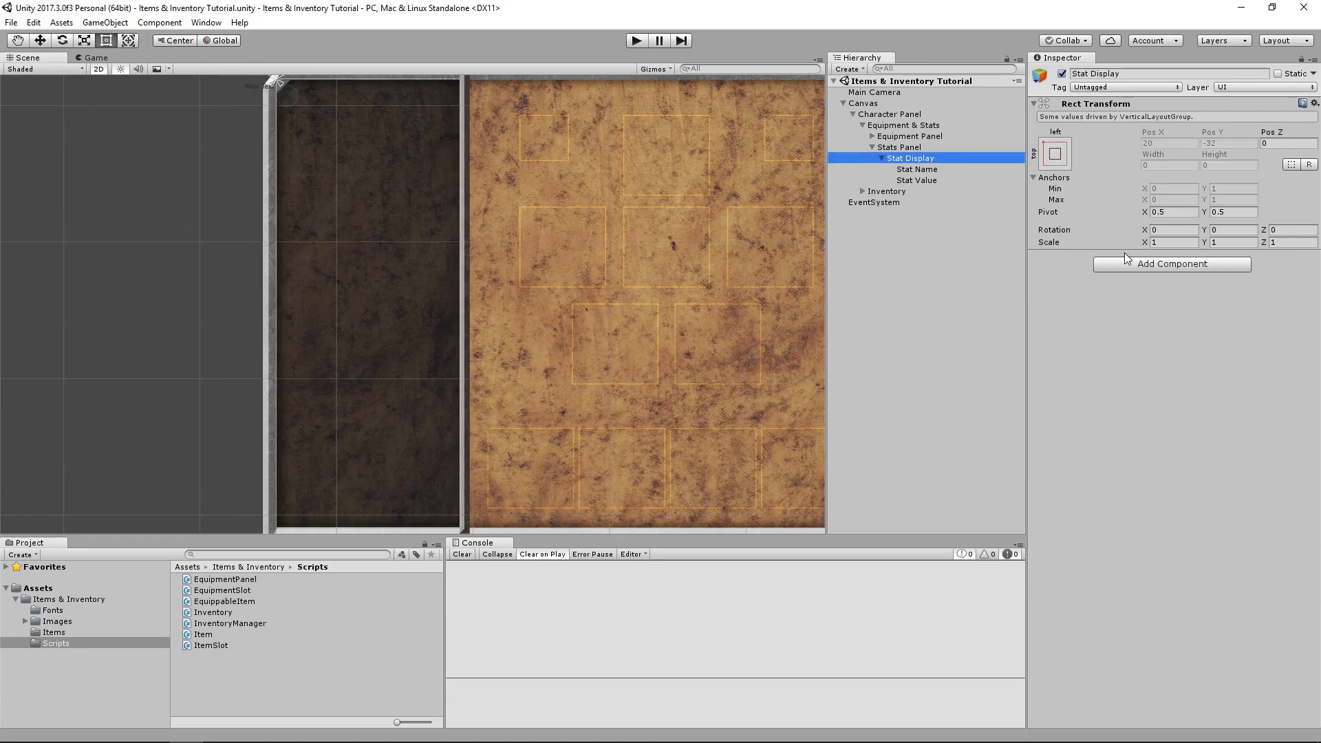
Add a Layout Element to Stat Display with preferred width 300 and height 45, and save.
{"action": "left_click", "coordinate": [1177, 266]}
{"action": "type", "text": "layout"}
{"action": "key", "text": "Return"}
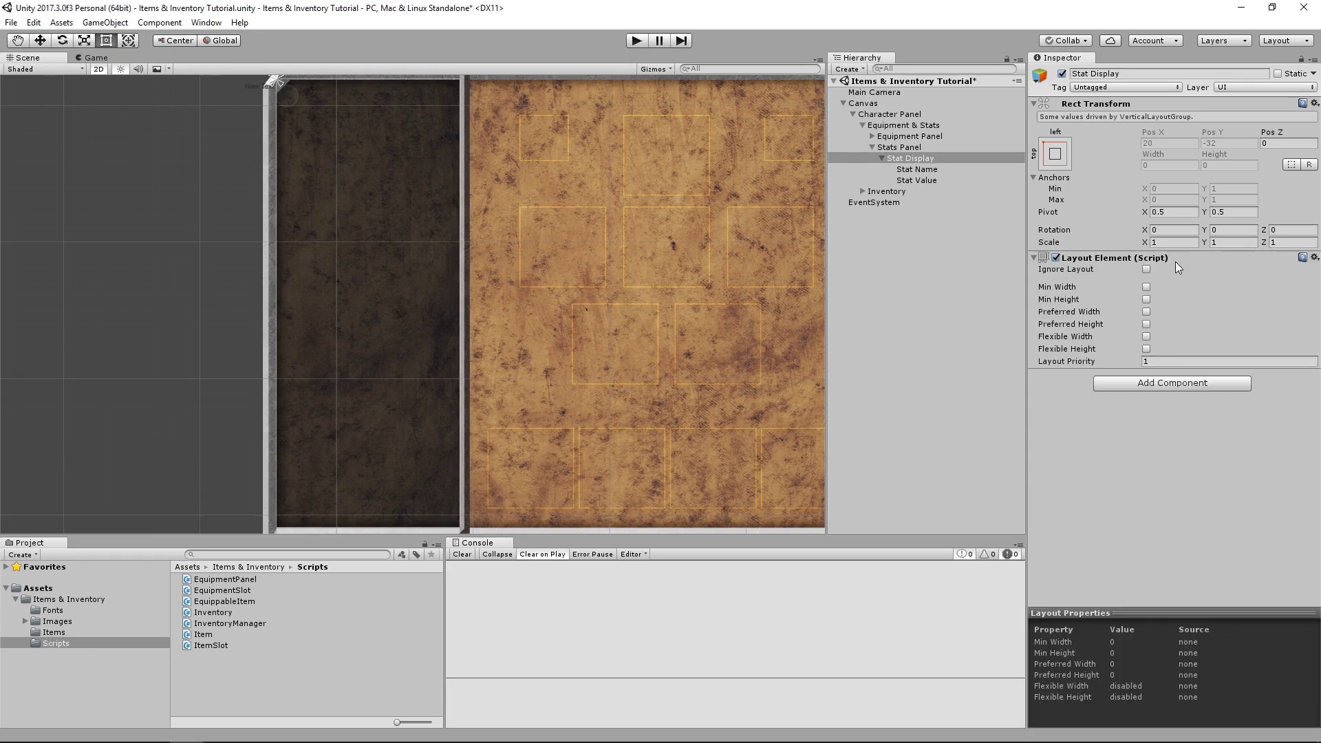
{"action": "left_click", "coordinate": [1146, 312]}
{"action": "left_click", "coordinate": [1146, 324]}
{"action": "key", "text": "Tab"}
{"action": "type", "text": "45"}
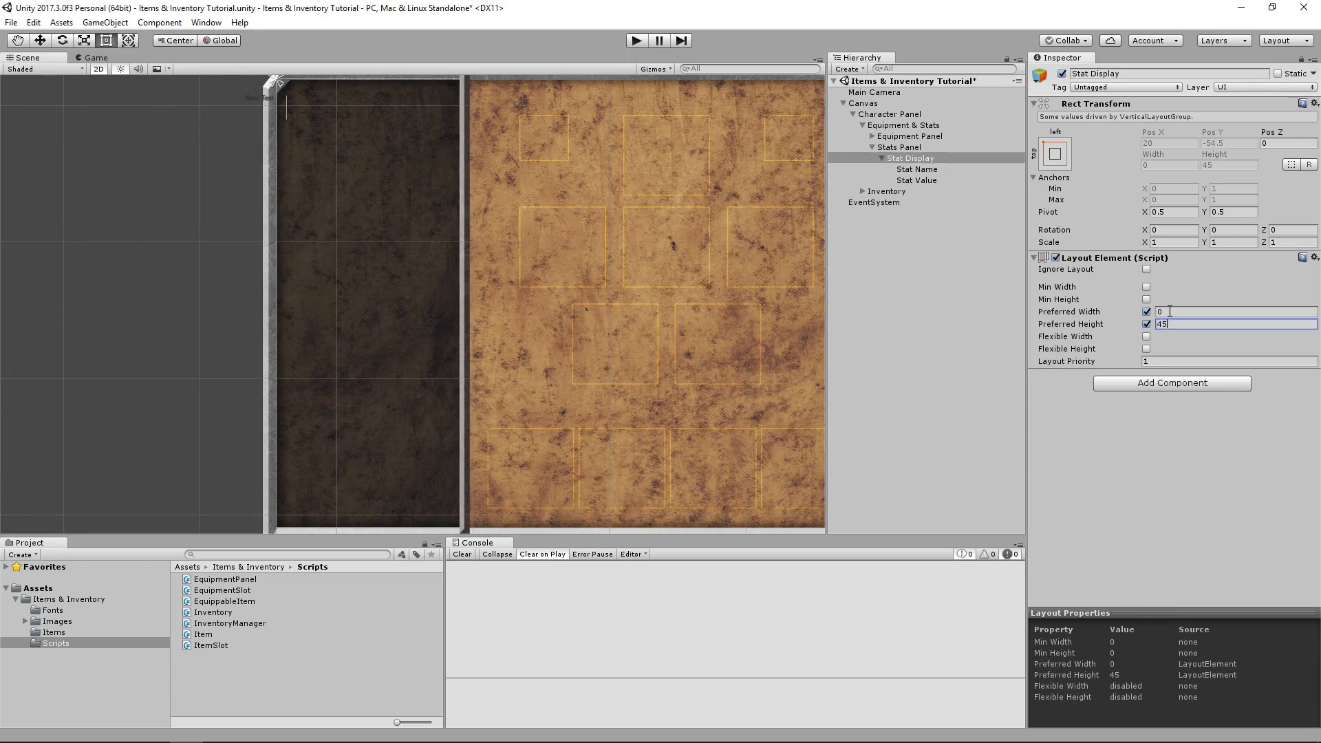
{"action": "left_click", "coordinate": [1170, 310]}
{"action": "type", "text": "300"}
{"action": "key", "text": "Return"}
{"action": "key", "text": "ctrl+s"}
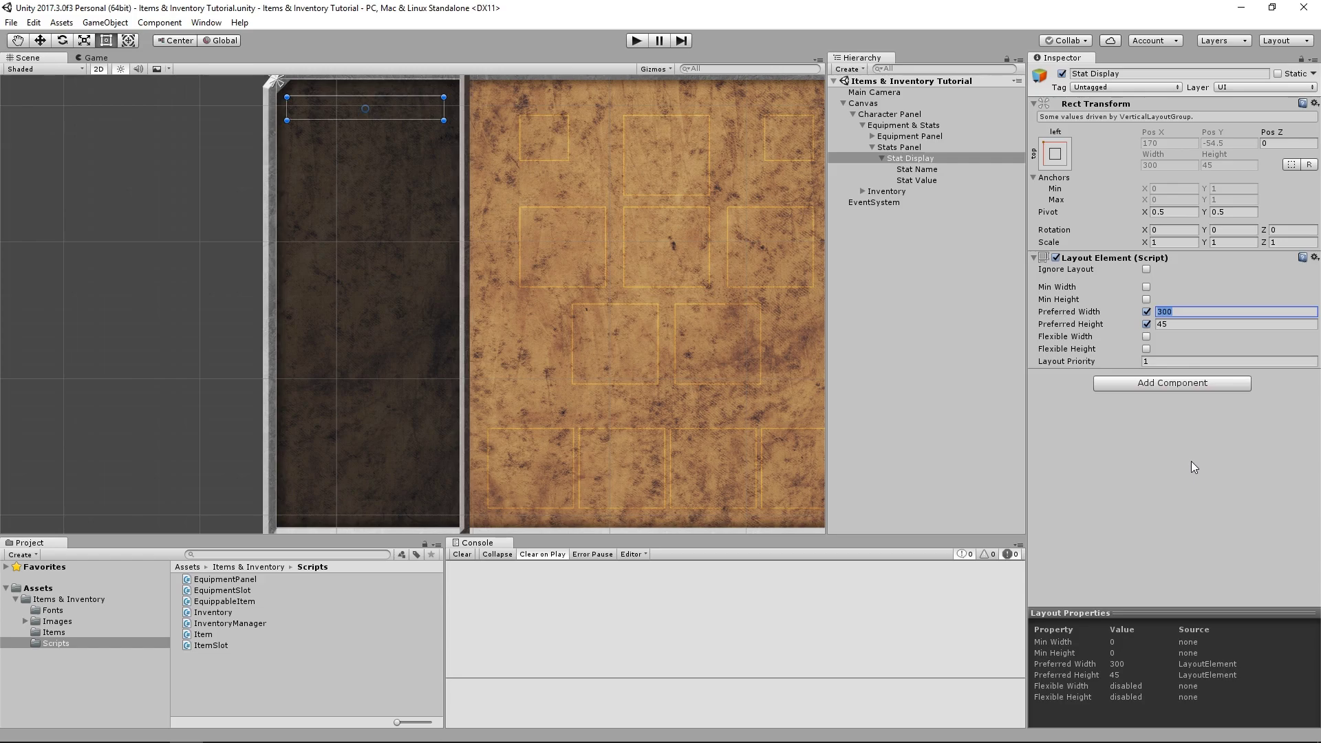
Anchor Stat Name to the top-left, also setting its pivot and position.
{"action": "key", "text": "q"}
{"action": "left_click", "coordinate": [947, 158]}
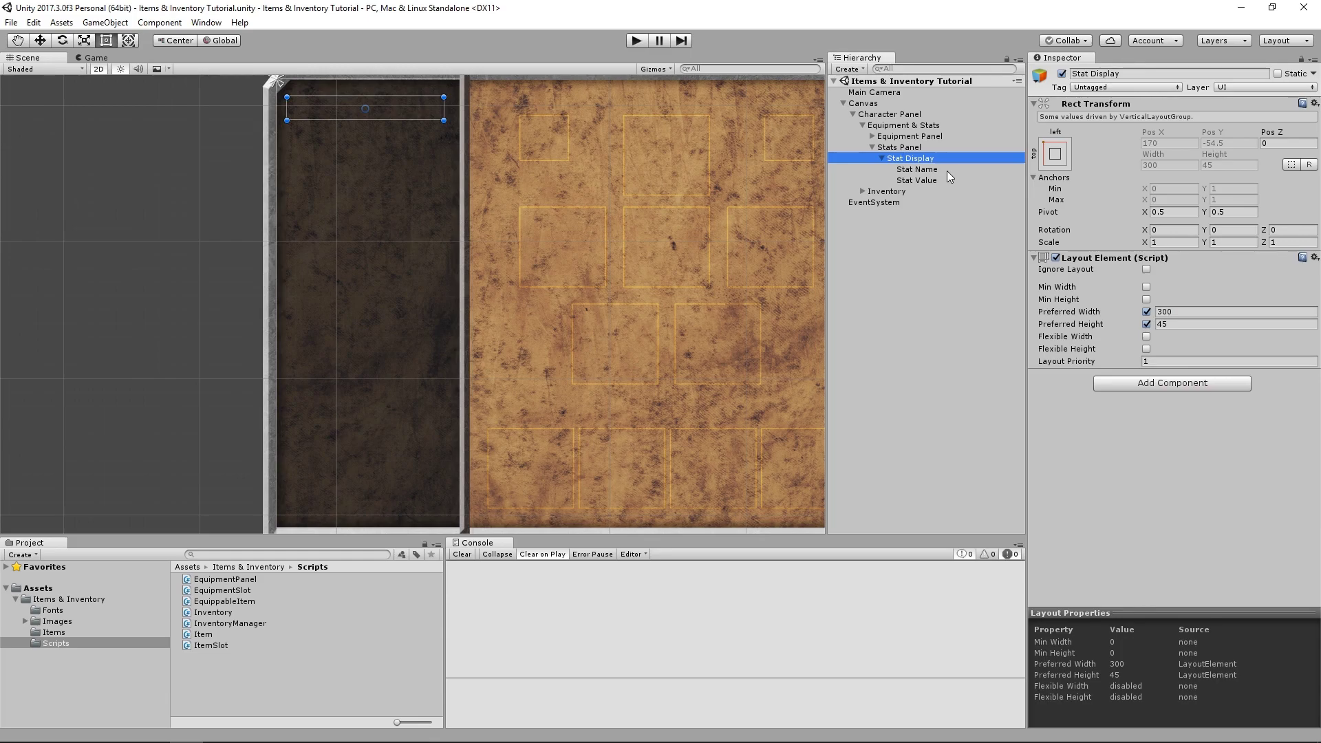
{"action": "left_click", "coordinate": [947, 171]}
{"action": "left_click", "coordinate": [1063, 142]}
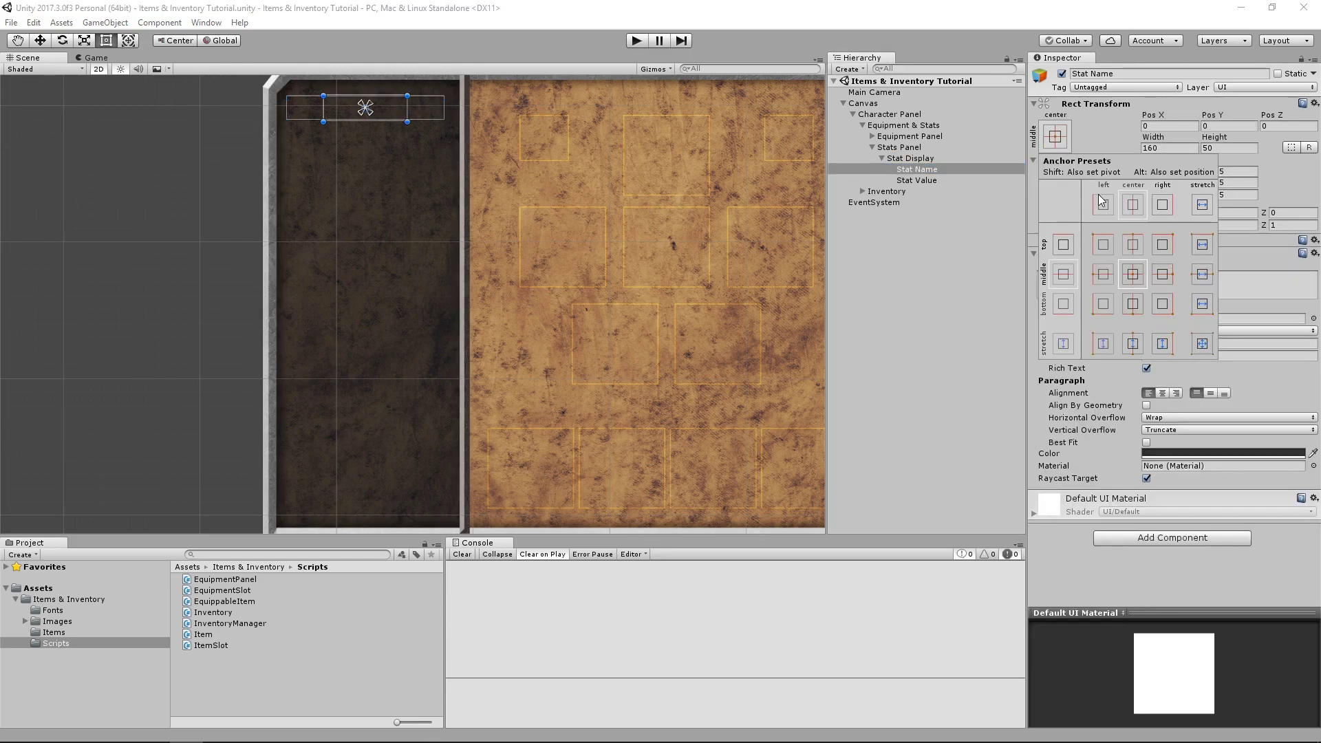
{"action": "key", "text": "shift+alt"}
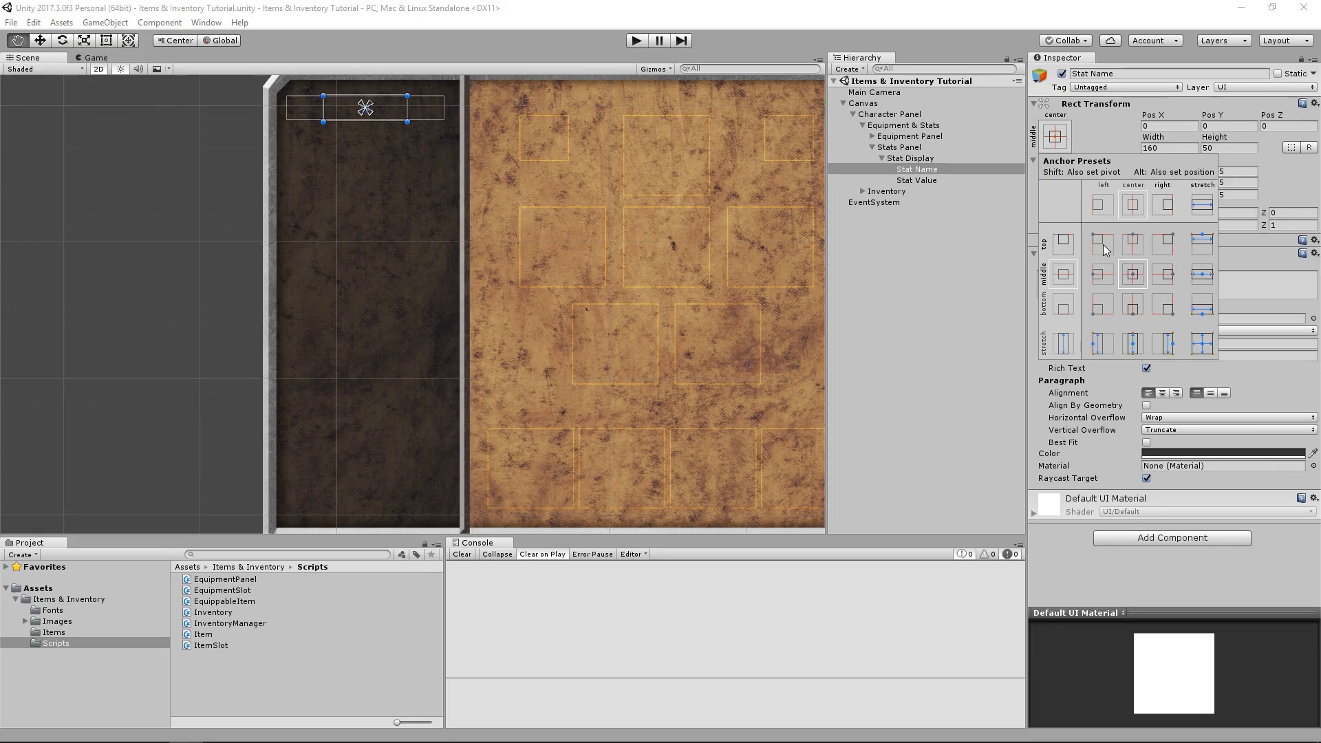
{"action": "left_click", "coordinate": [1104, 245], "text": "alt+shift"}
Anchor Stat Value to the top-right corner.
{"action": "left_click", "coordinate": [938, 187]}
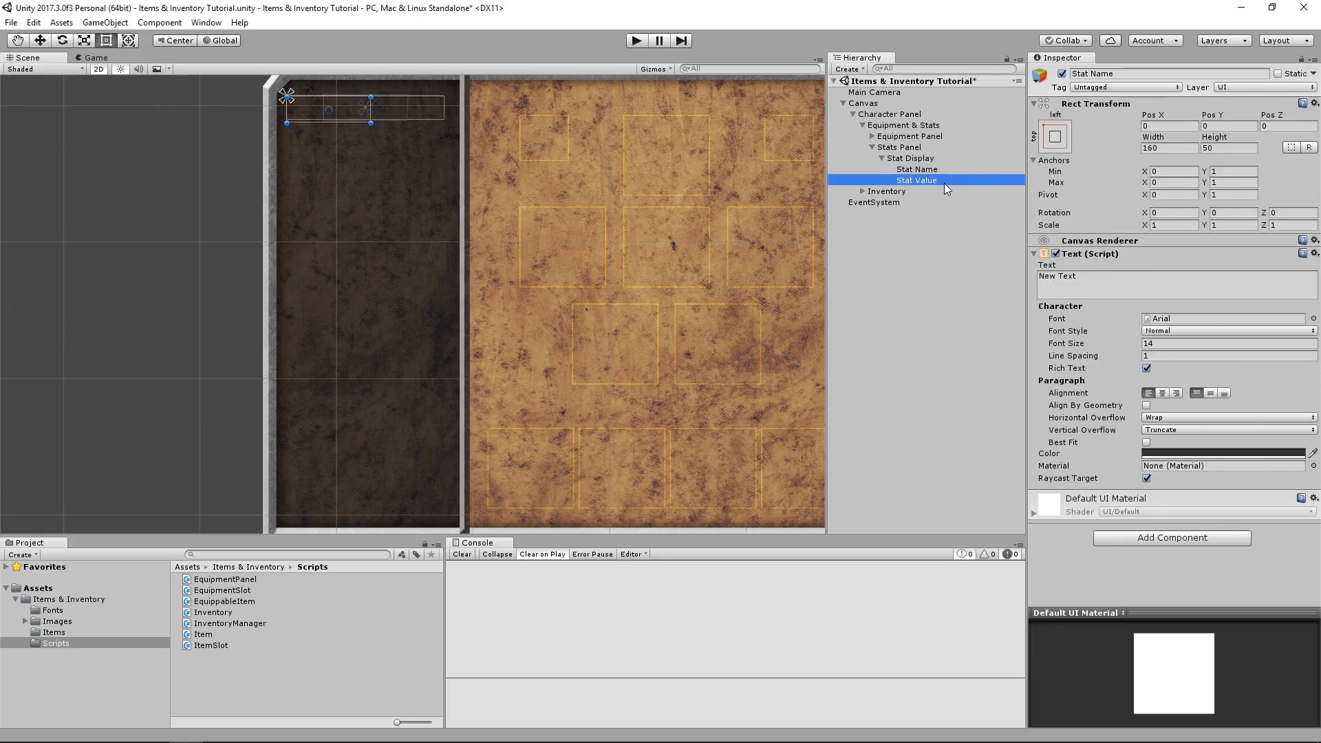
{"action": "left_click", "coordinate": [1054, 136]}
{"action": "left_click", "coordinate": [1167, 245], "text": "alt+shift"}
{"action": "left_click", "coordinate": [934, 158]}
Add a Separator Line image using the Text Line sprite at native size, bottom-stretched.
{"action": "right_click", "coordinate": [935, 159]}
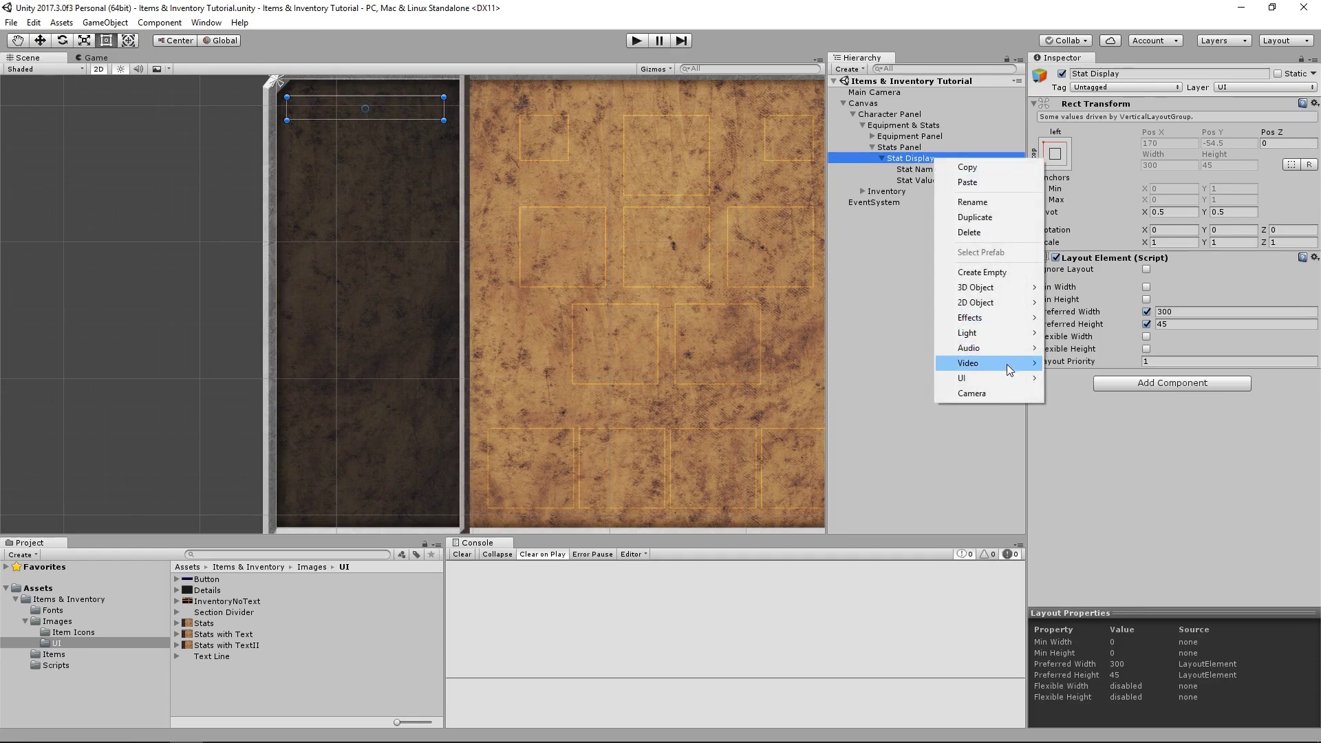
{"action": "left_click", "coordinate": [1073, 394]}
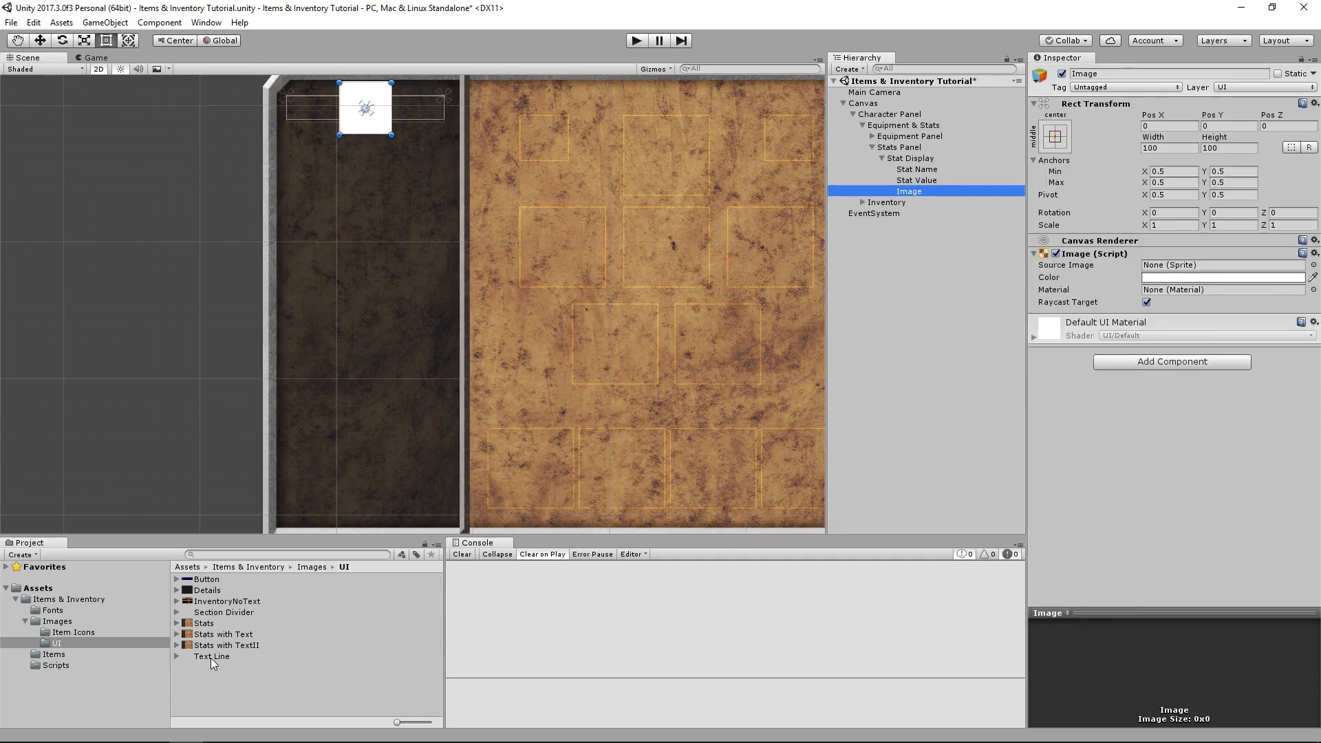
{"action": "left_click_drag", "start_coordinate": [212, 656], "coordinate": [1158, 266]}
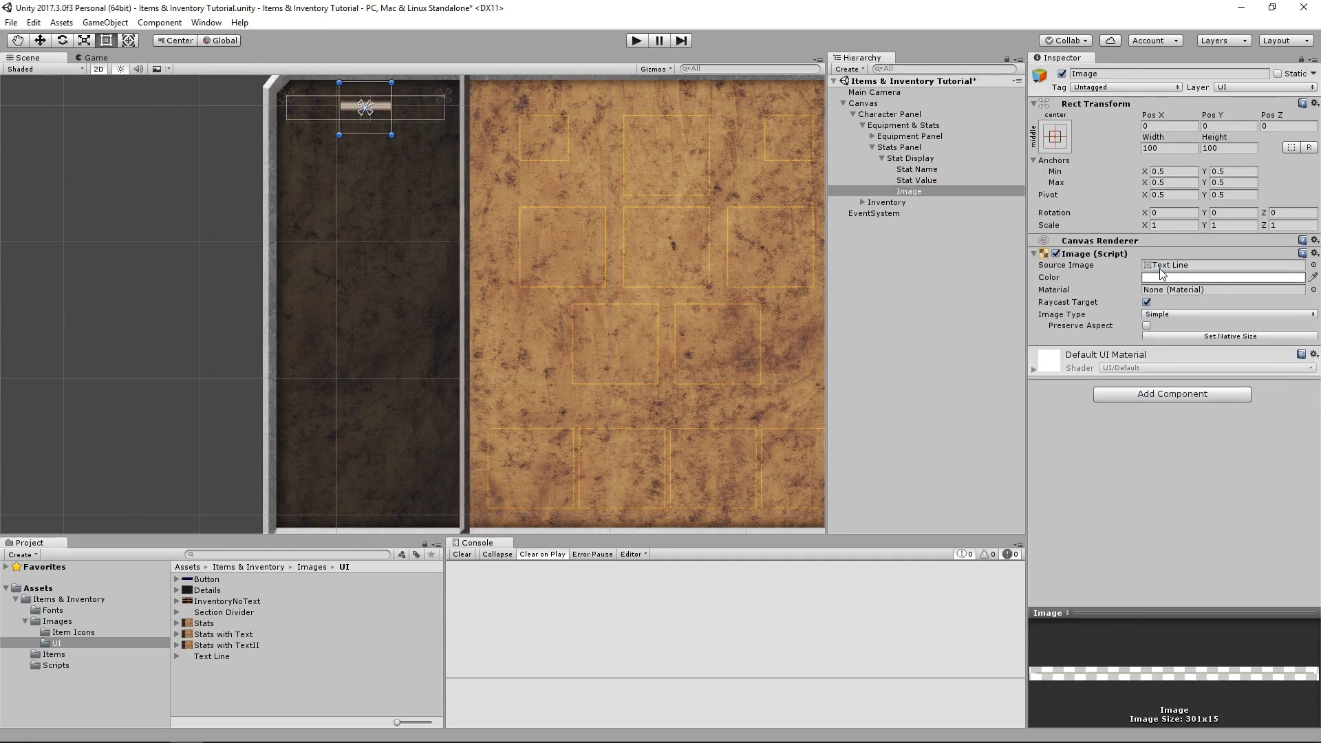
{"action": "left_click", "coordinate": [1187, 336]}
{"action": "left_click", "coordinate": [1053, 138]}
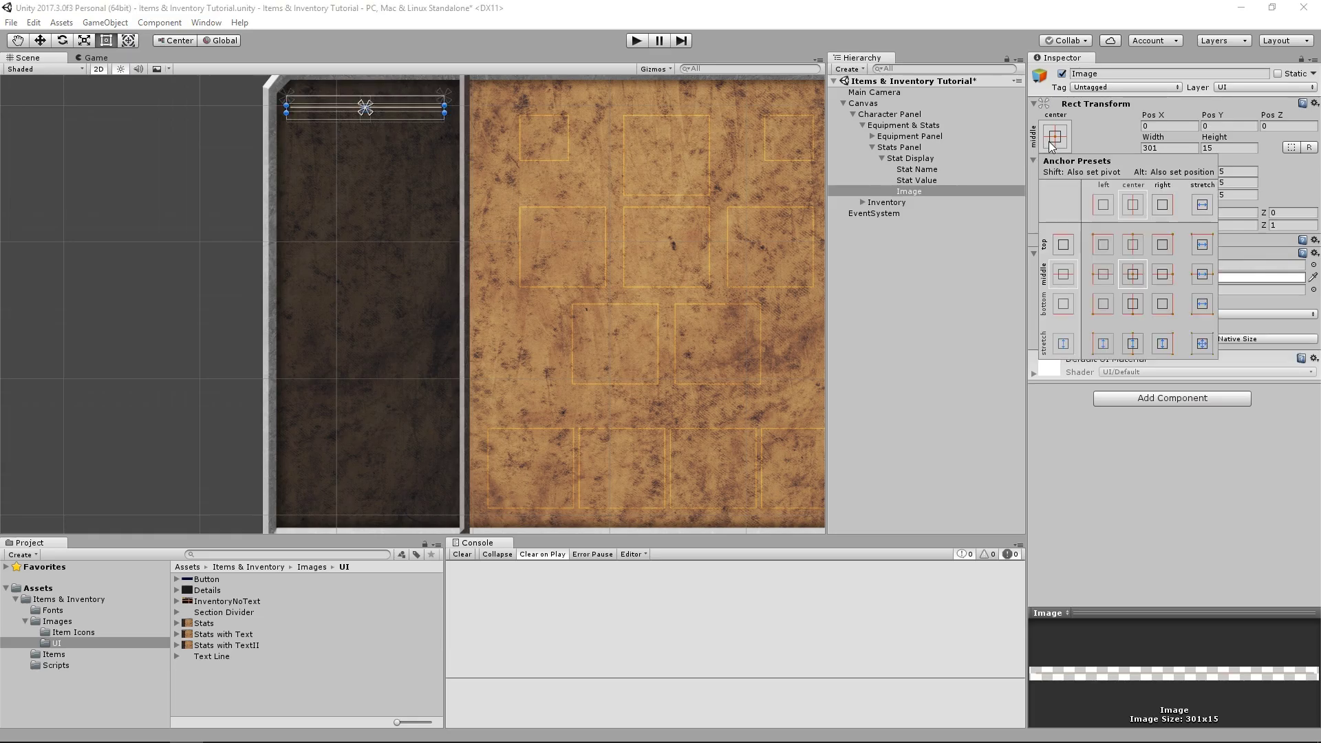
{"action": "left_click", "coordinate": [1203, 308]}
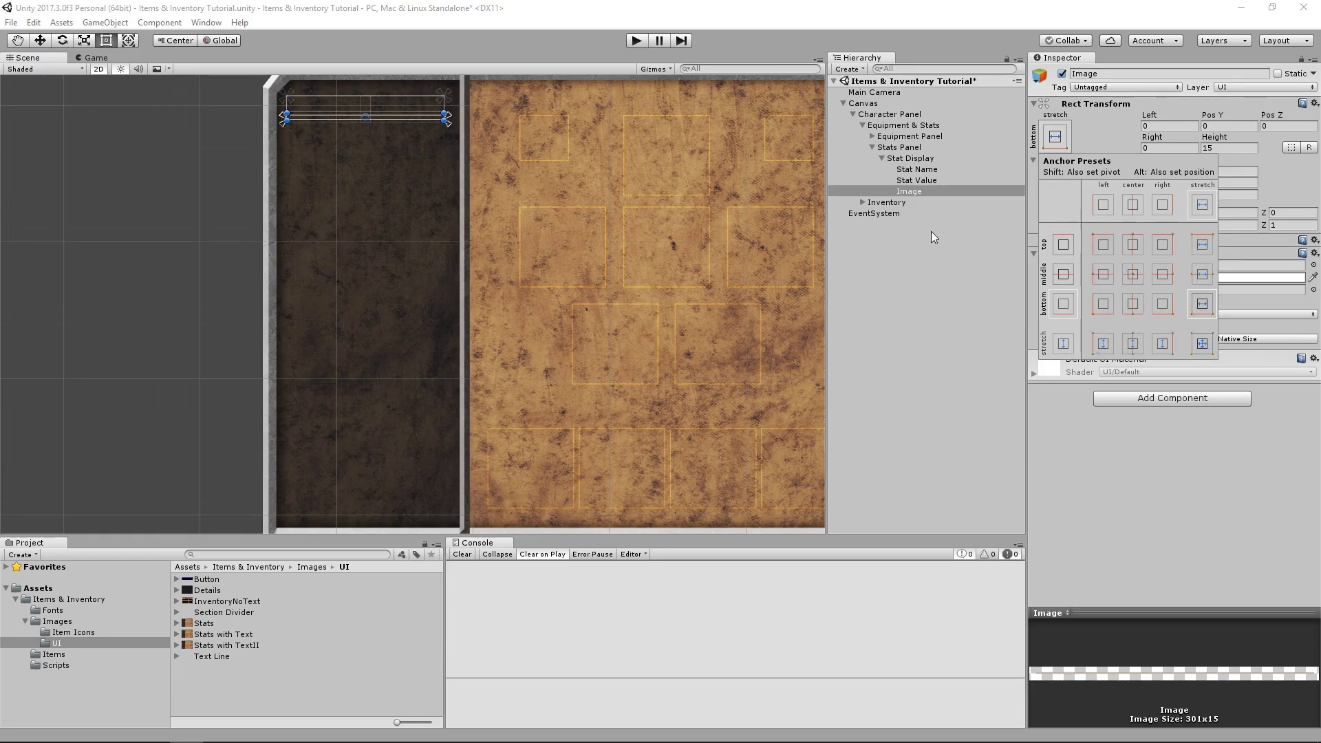
{"action": "left_click", "coordinate": [950, 257]}
{"action": "key", "text": "ctrl+s"}
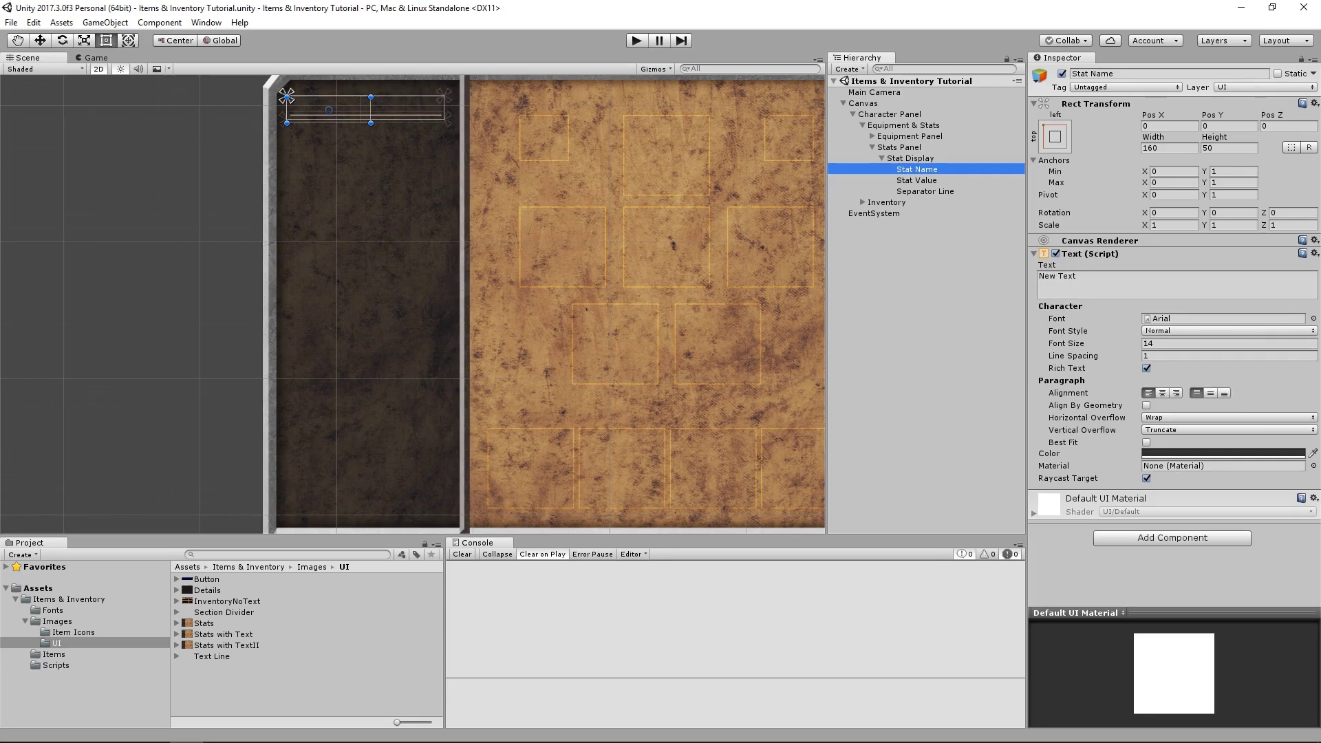
Give Stat Name the OLDTYPE PERSONAL USE font, size 35, colour C3B1A1.
{"action": "left_click", "coordinate": [1313, 319]}
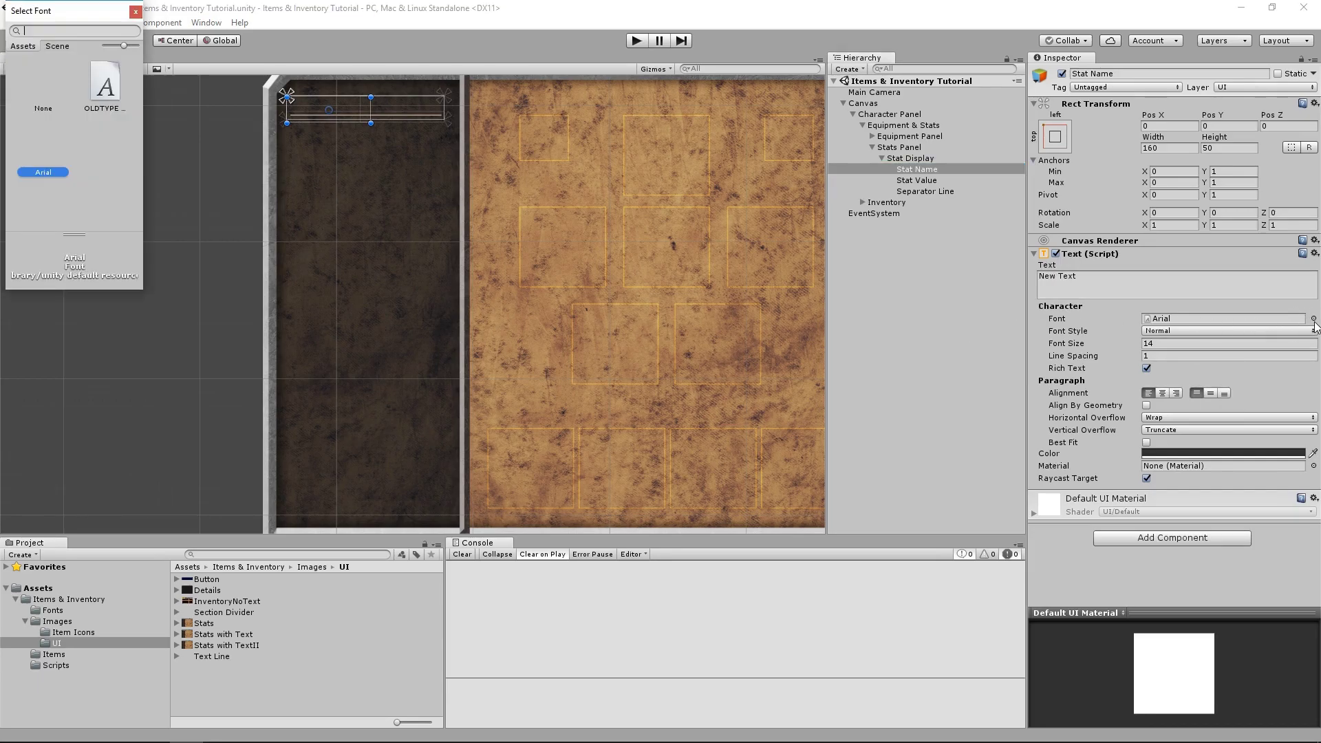
{"action": "double_click", "coordinate": [107, 87]}
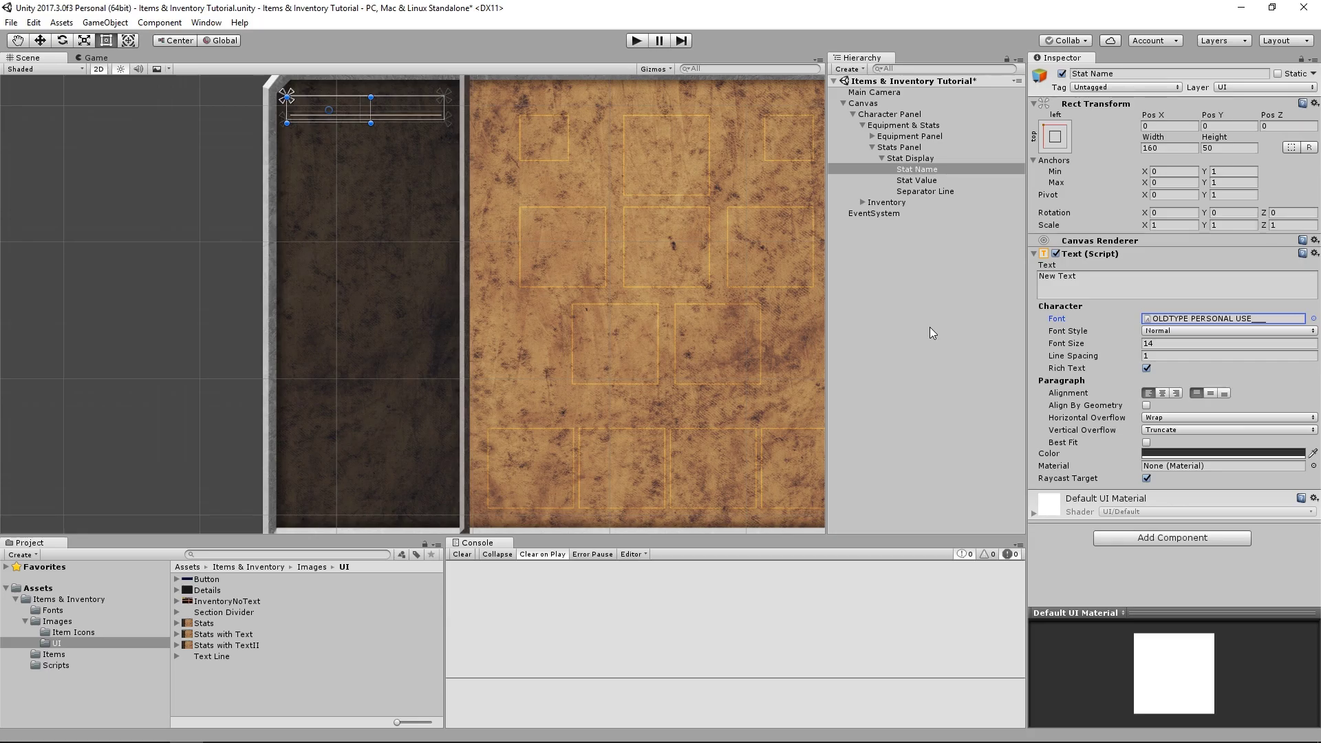
{"action": "left_click", "coordinate": [1175, 343]}
{"action": "type", "text": "35"}
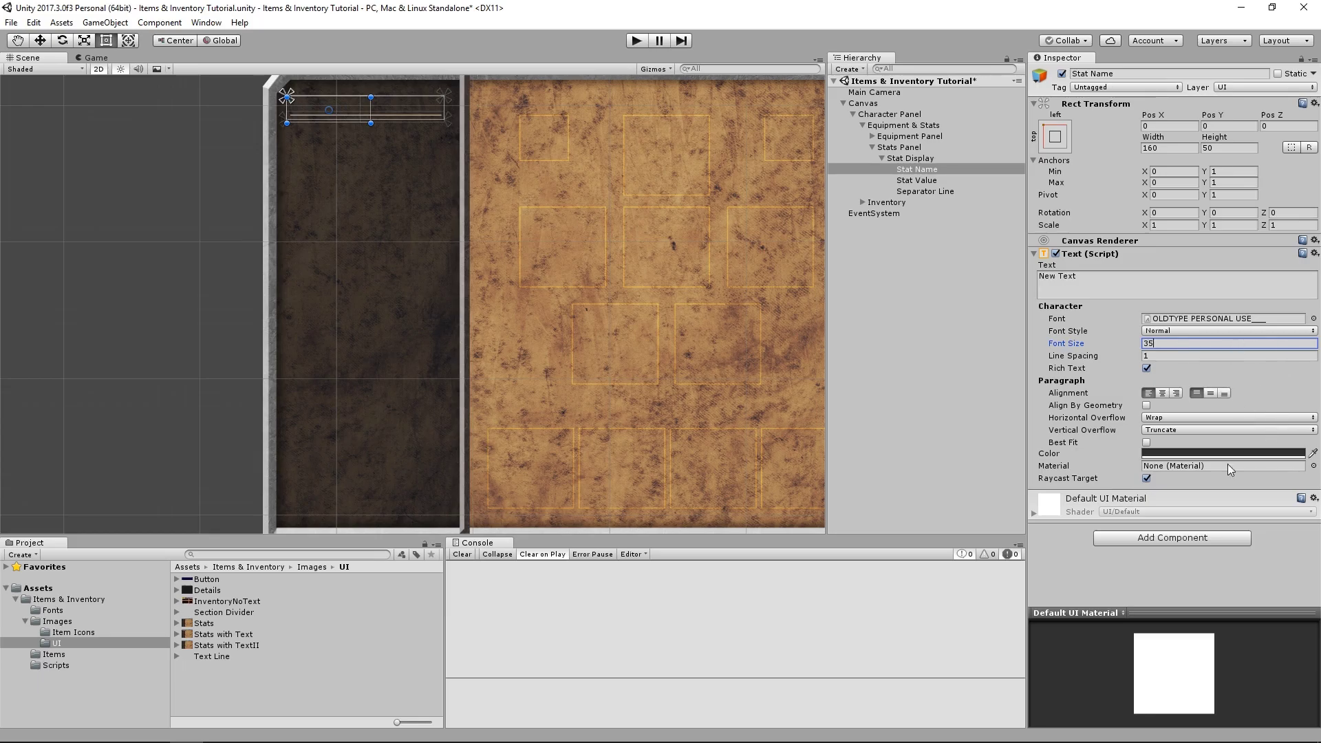
{"action": "left_click", "coordinate": [1178, 453]}
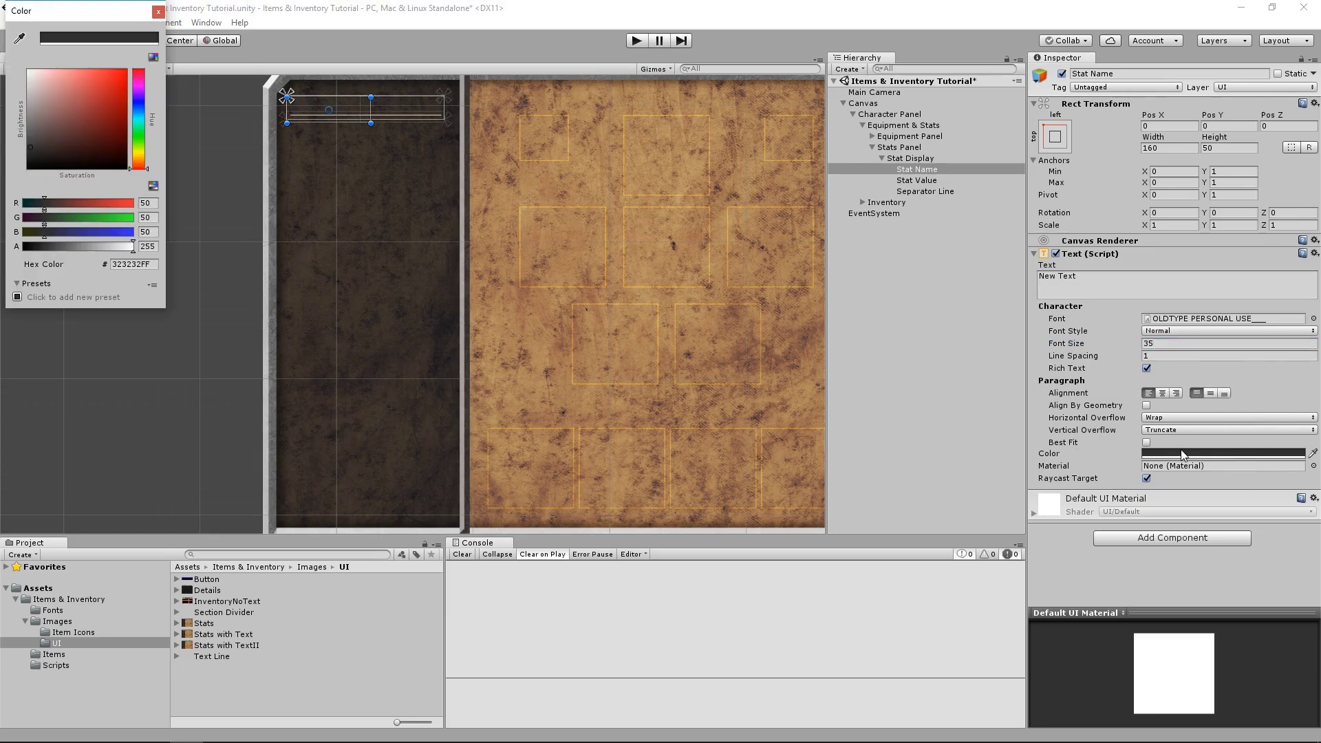
{"action": "left_click", "coordinate": [134, 265]}
{"action": "type", "text": "C3B1A1FF"}
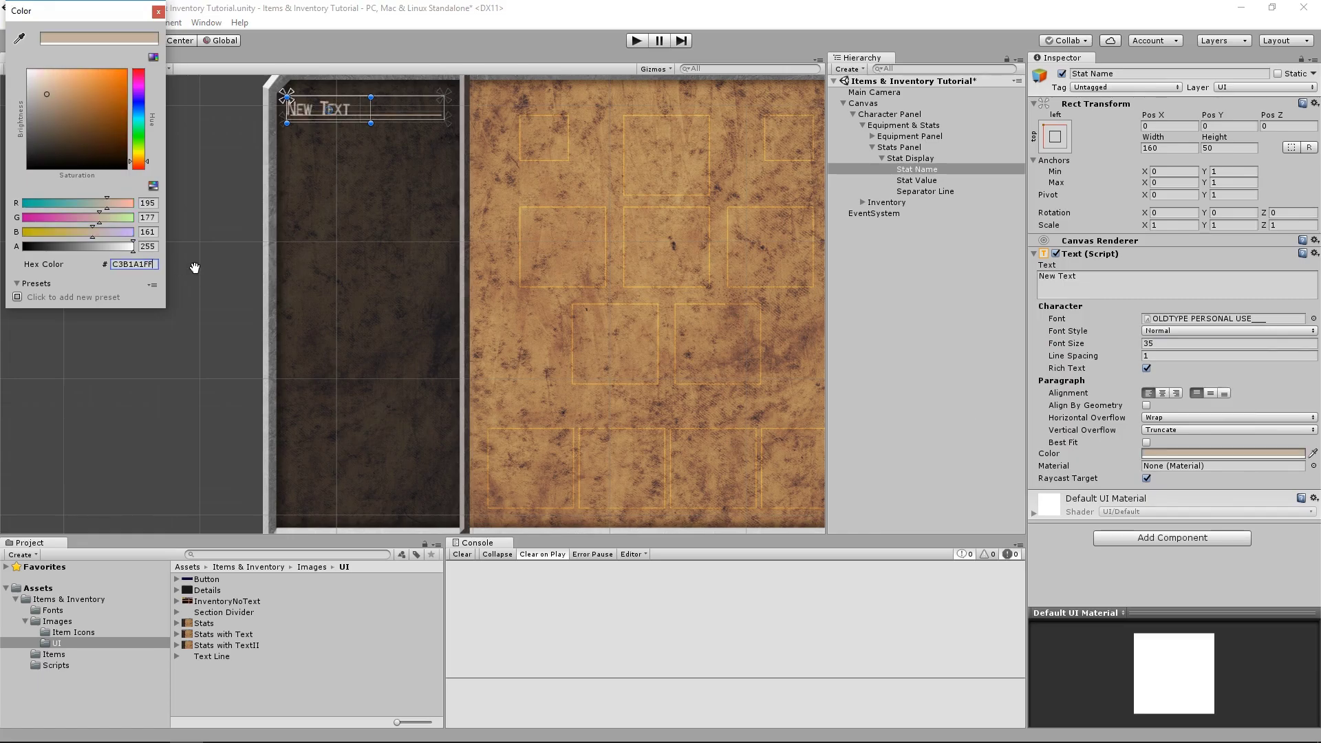
{"action": "left_click", "coordinate": [916, 180]}
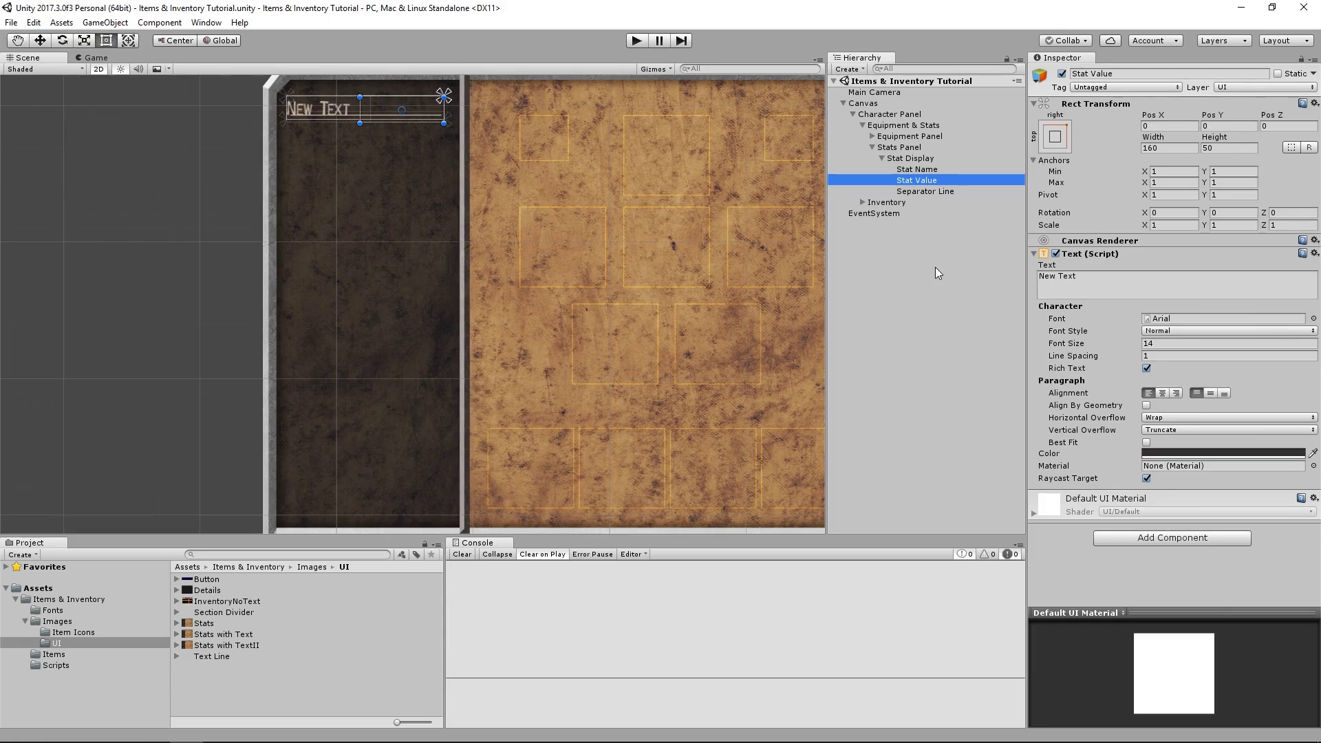
Set Stat Value's font size to 30 and its text colour to white.
{"action": "left_click", "coordinate": [1156, 343]}
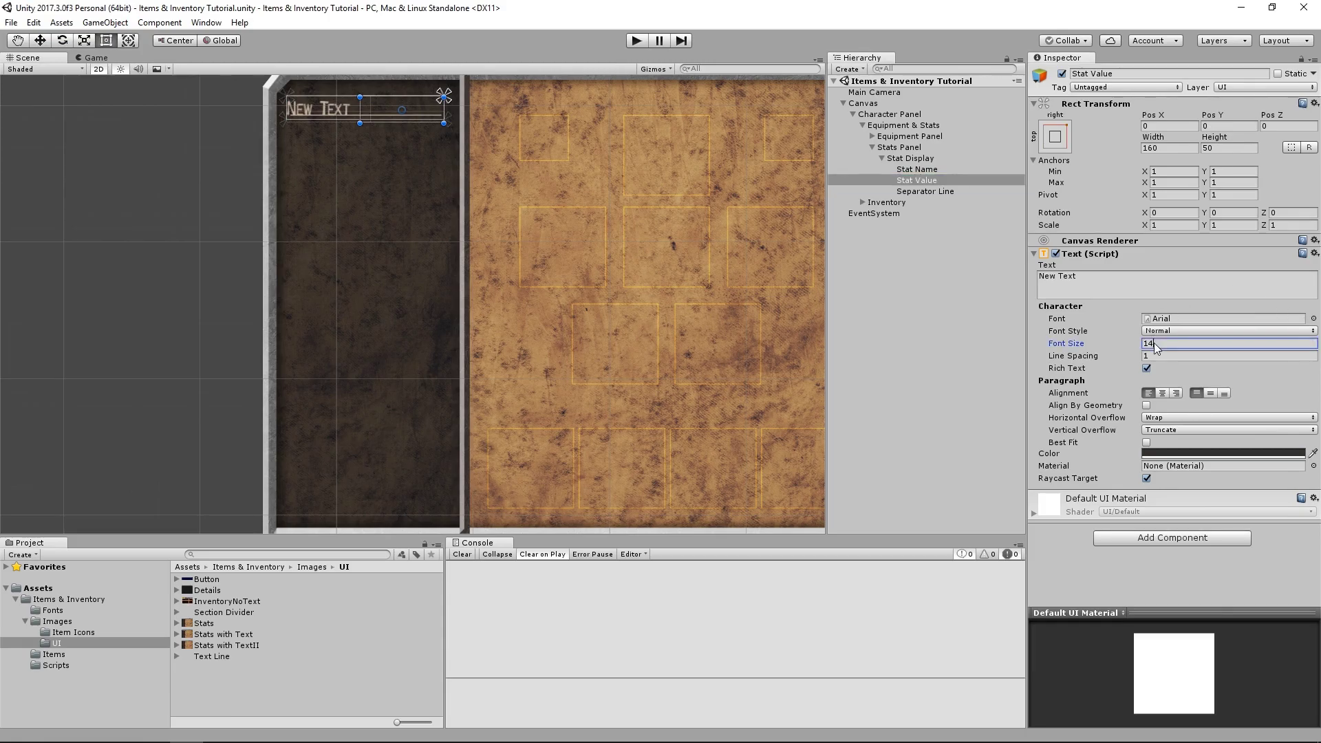
{"action": "type", "text": "30"}
{"action": "left_click", "coordinate": [1168, 452]}
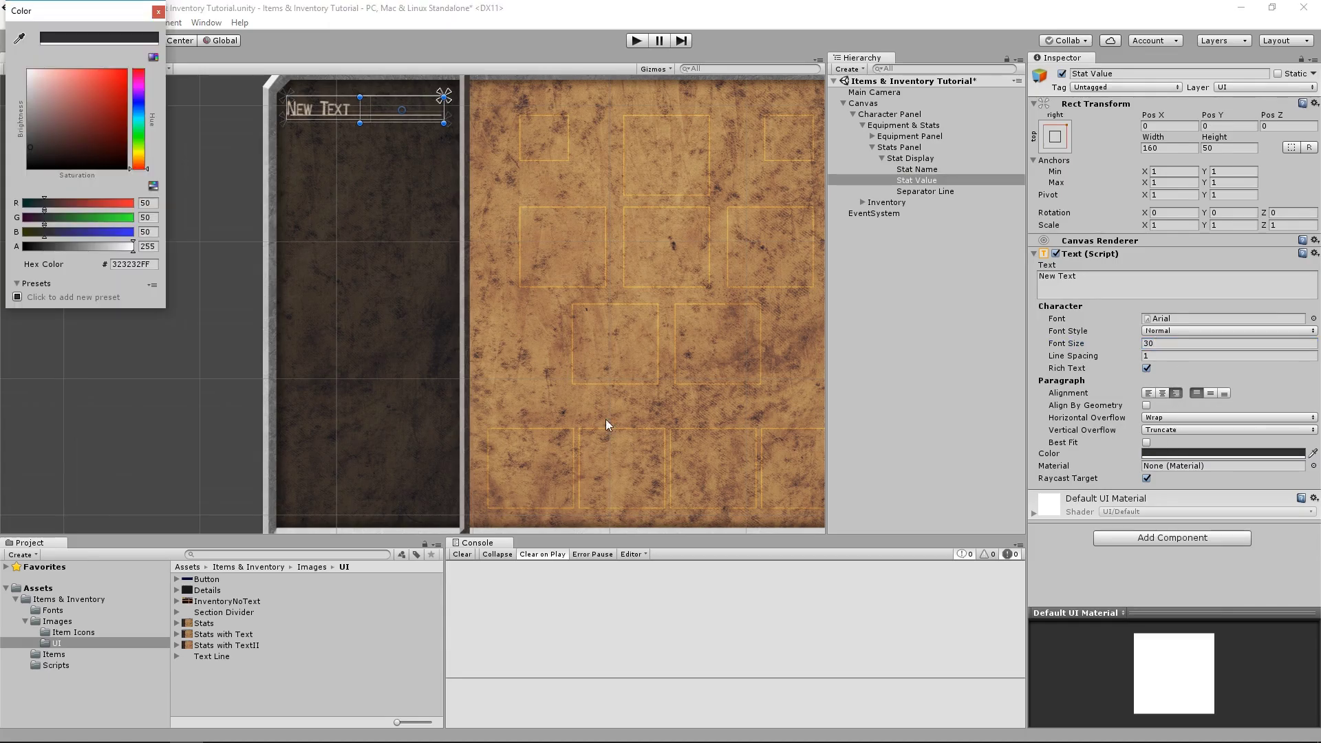
{"action": "left_click_drag", "start_coordinate": [96, 145], "coordinate": [28, 71]}
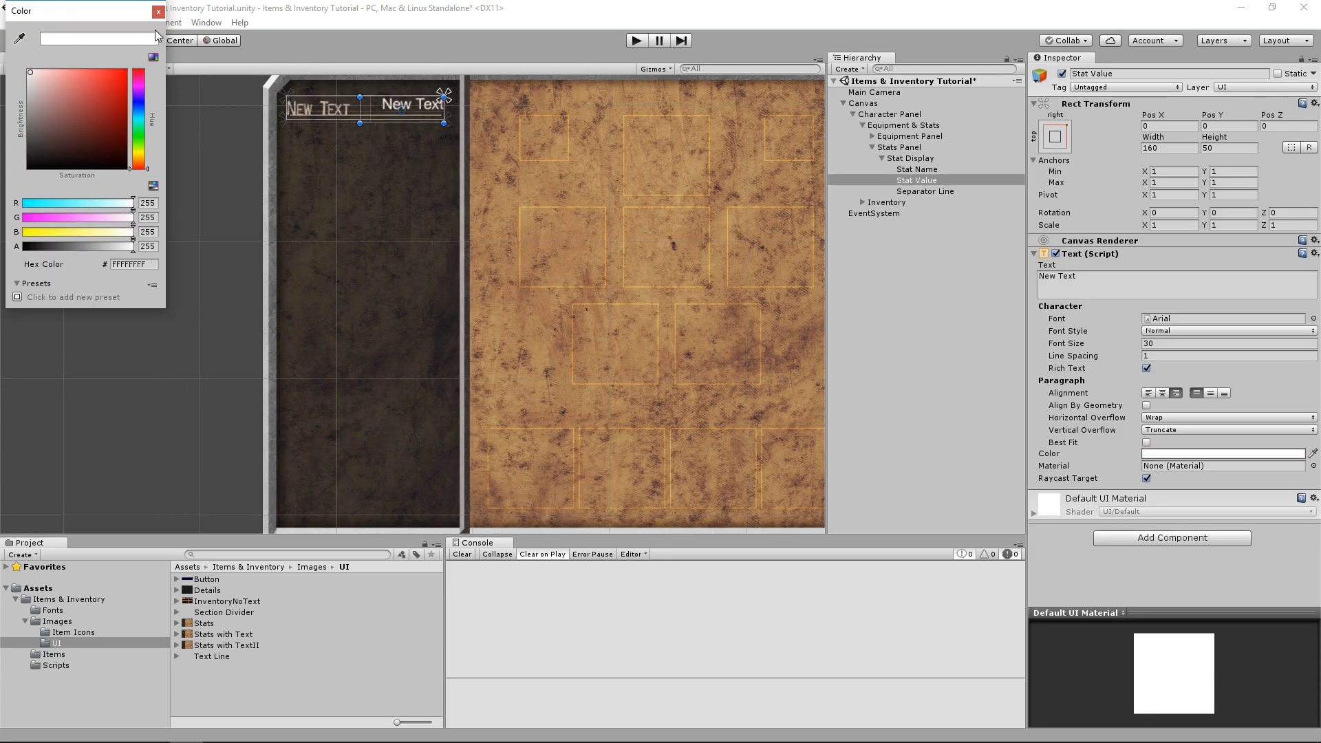
{"action": "left_click", "coordinate": [159, 12]}
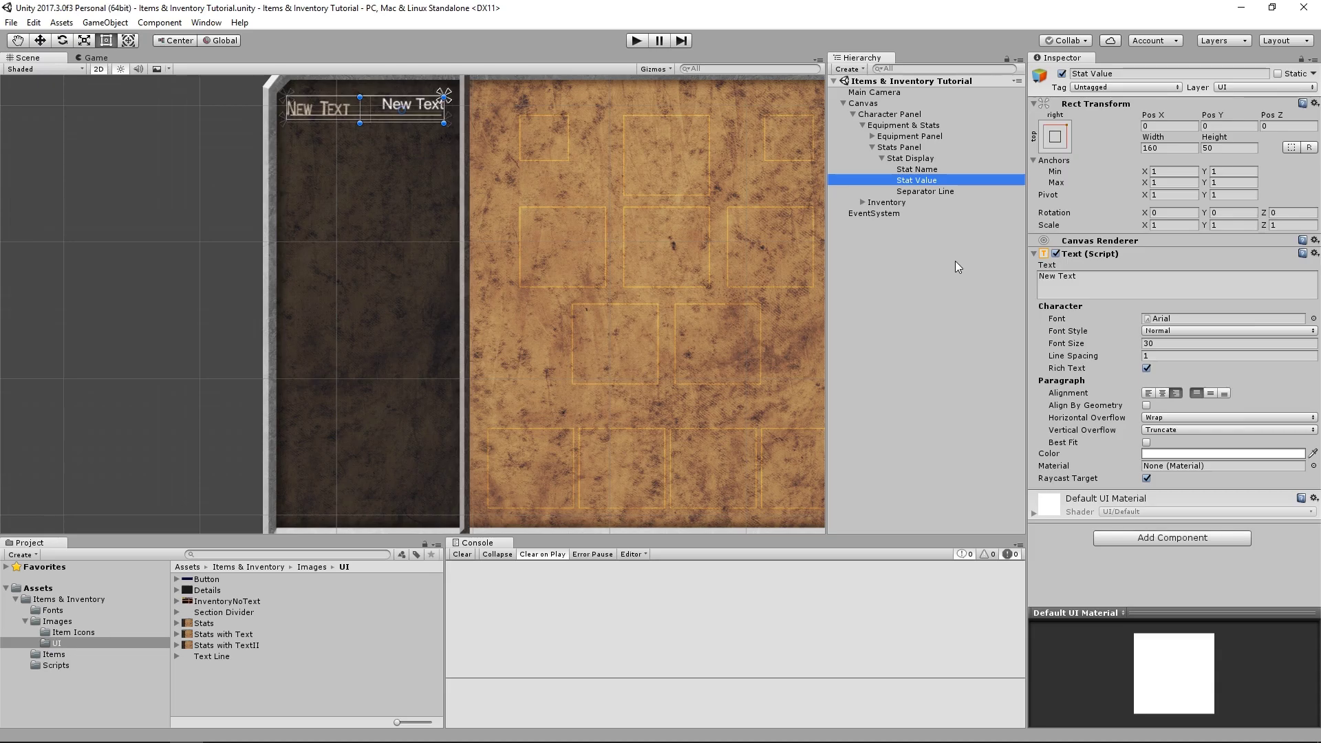
Reposition Stat Name and Stat Value, and set Stat Value's text to 5.
{"action": "left_click", "coordinate": [936, 169]}
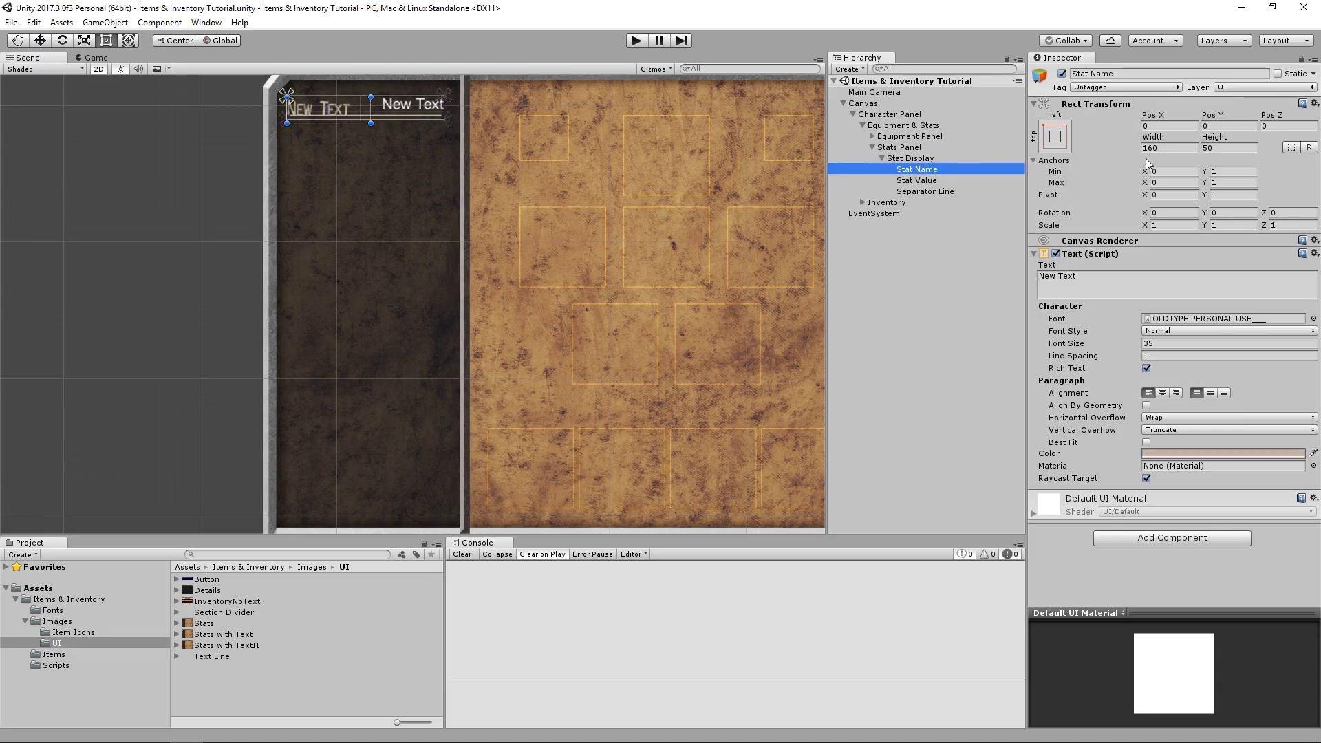
{"action": "left_click", "coordinate": [1167, 126]}
{"action": "type", "text": "8"}
{"action": "left_click", "coordinate": [1210, 124]}
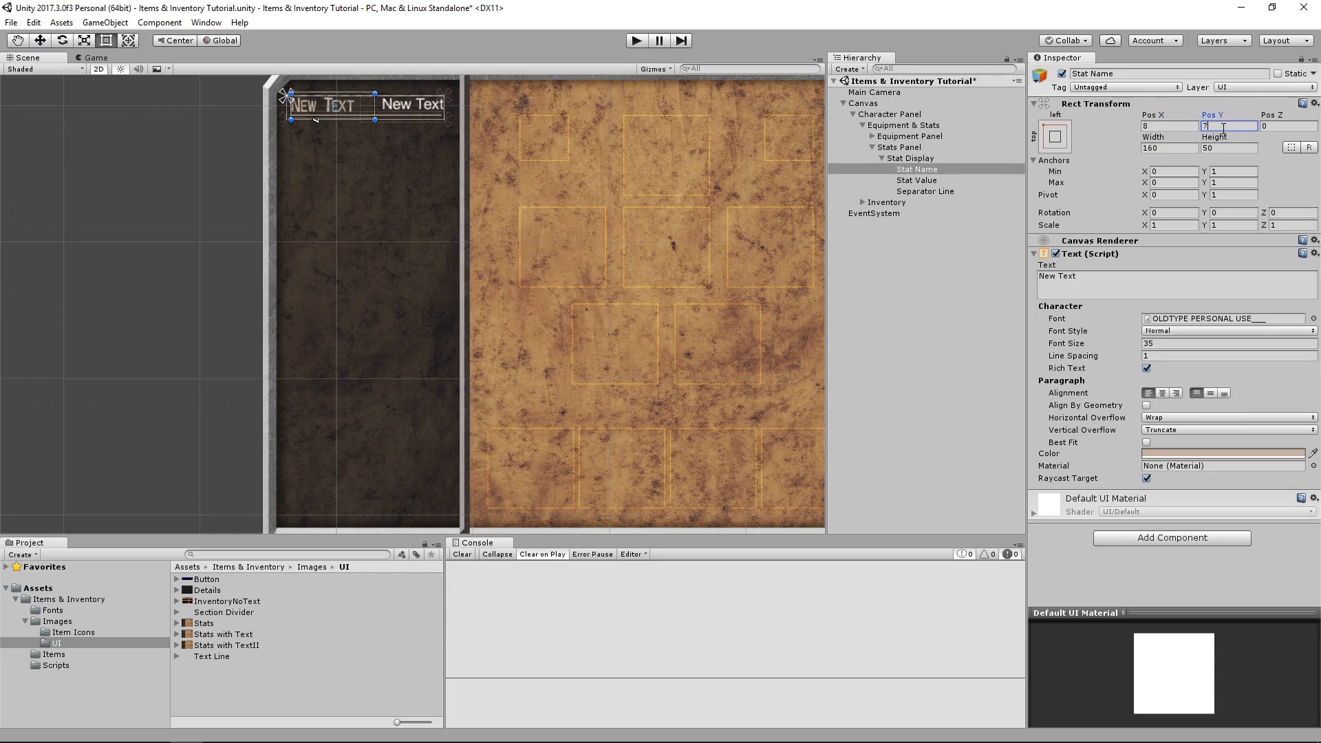
{"action": "left_click", "coordinate": [942, 178]}
{"action": "left_click", "coordinate": [1160, 126]}
{"action": "type", "text": "-8"}
{"action": "key", "text": "Tab"}
{"action": "type", "text": "-7"}
{"action": "type", "text": "Strength"}
{"action": "left_click", "coordinate": [915, 180]}
{"action": "left_click", "coordinate": [1096, 279]}
{"action": "type", "text": "5"}
{"action": "left_click", "coordinate": [930, 180]}
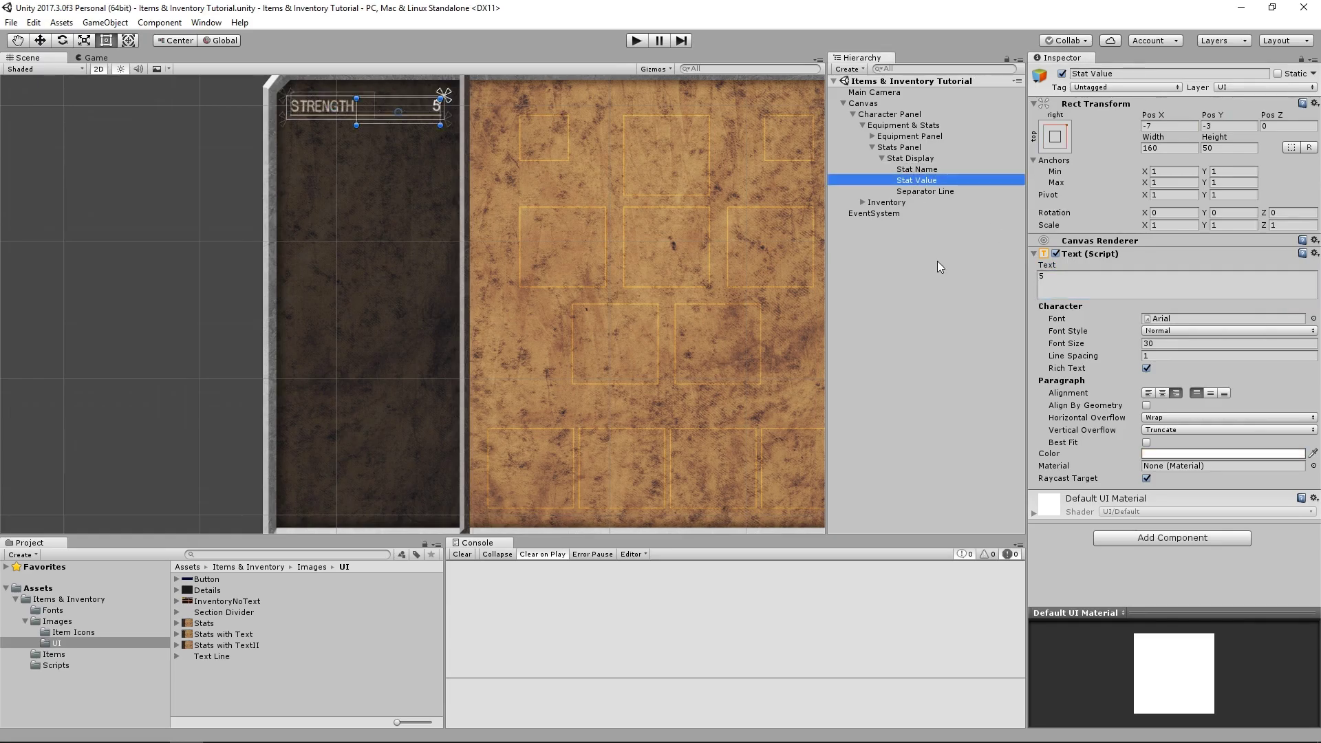
Set Horizontal and Vertical Overflow to Overflow for both stat texts.
{"action": "left_click", "coordinate": [925, 170], "text": "ctrl"}
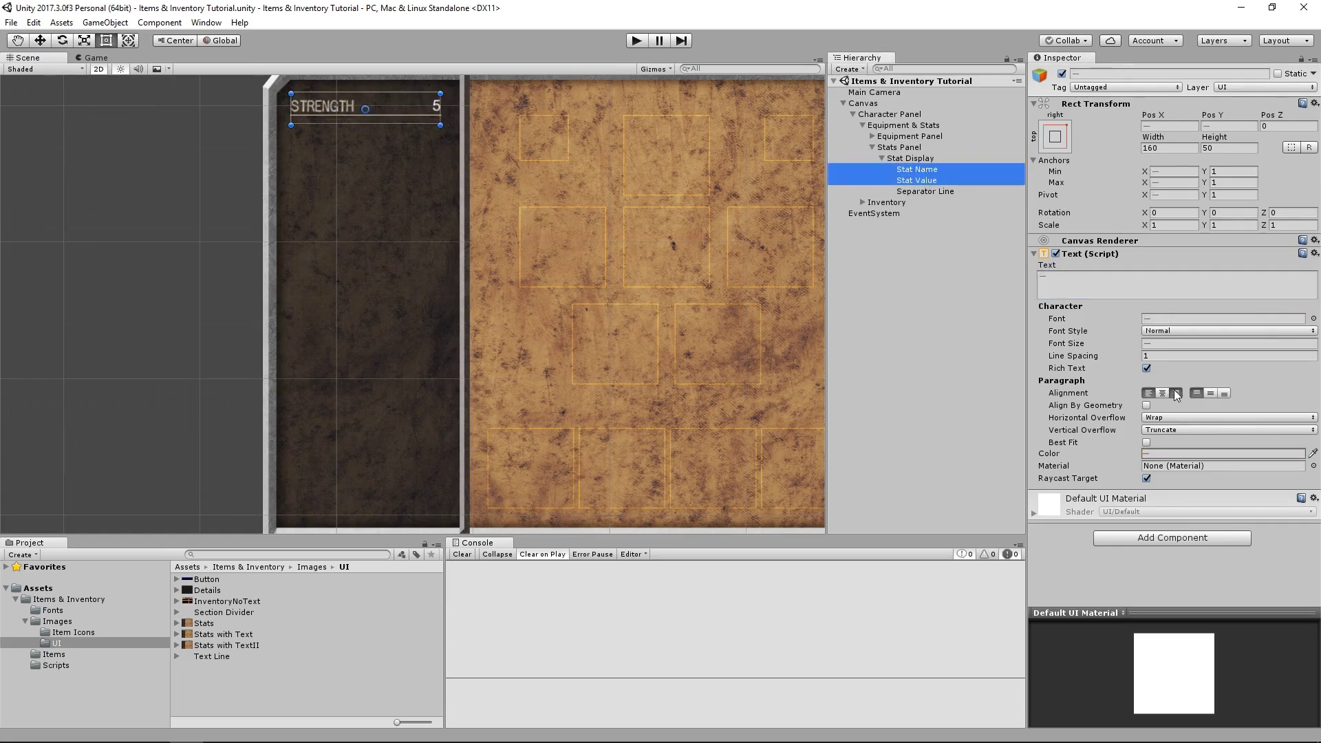
{"action": "left_click", "coordinate": [1172, 418]}
{"action": "left_click", "coordinate": [1179, 447]}
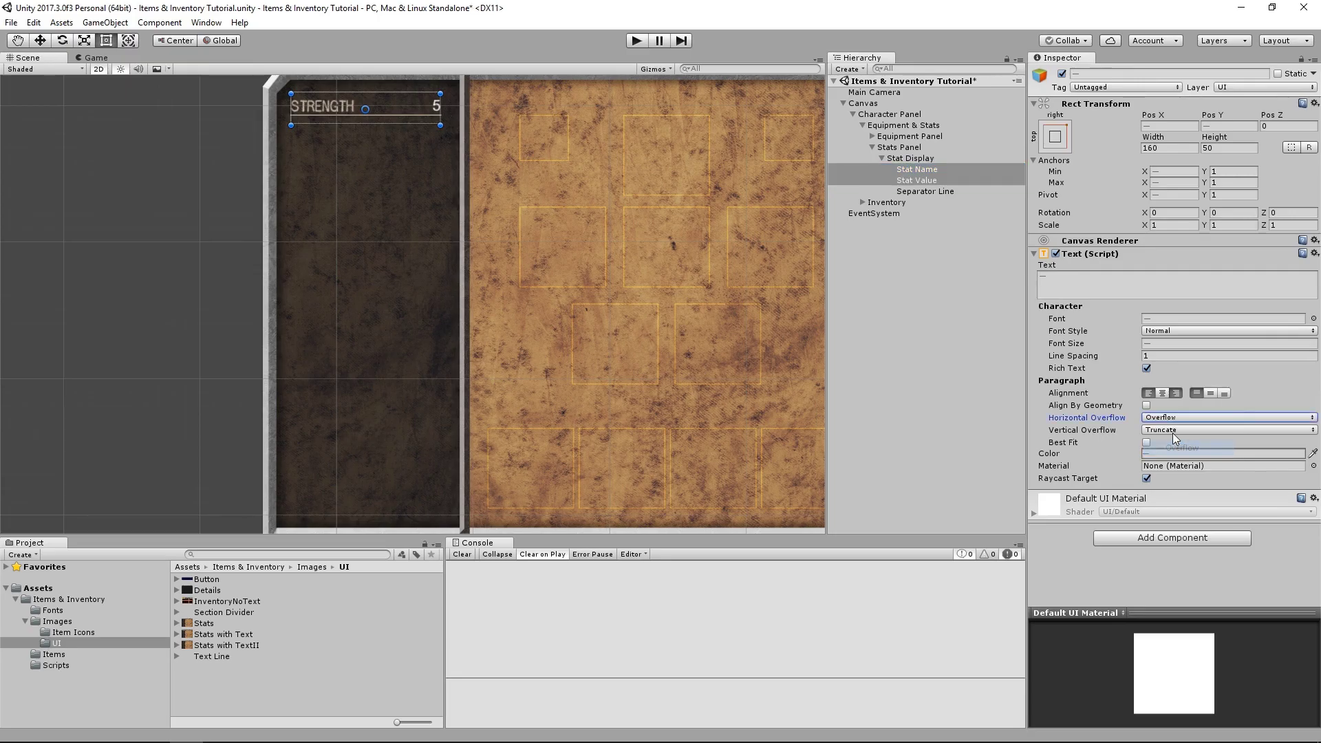
{"action": "left_click", "coordinate": [1181, 459]}
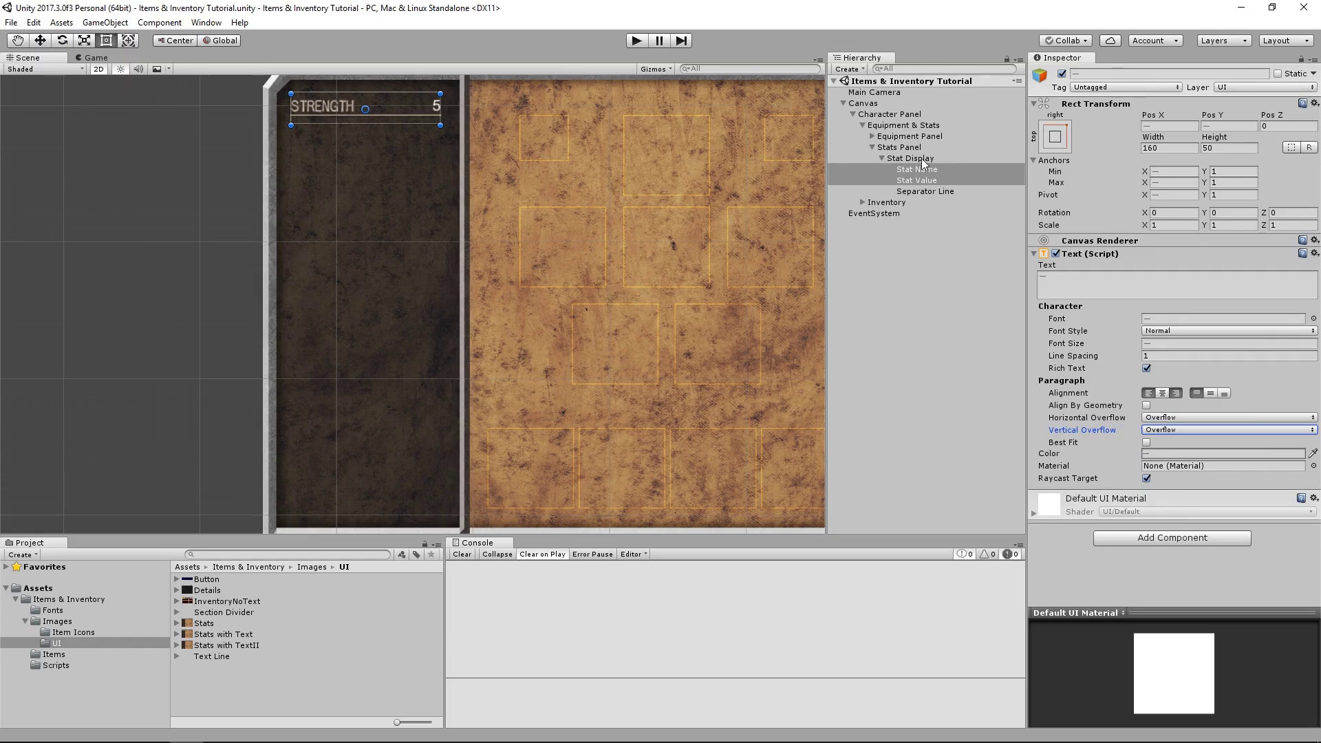
Narrow Stat Value to width 50 and enter a long test number.
{"action": "left_click", "coordinate": [917, 177]}
{"action": "left_click", "coordinate": [1178, 148]}
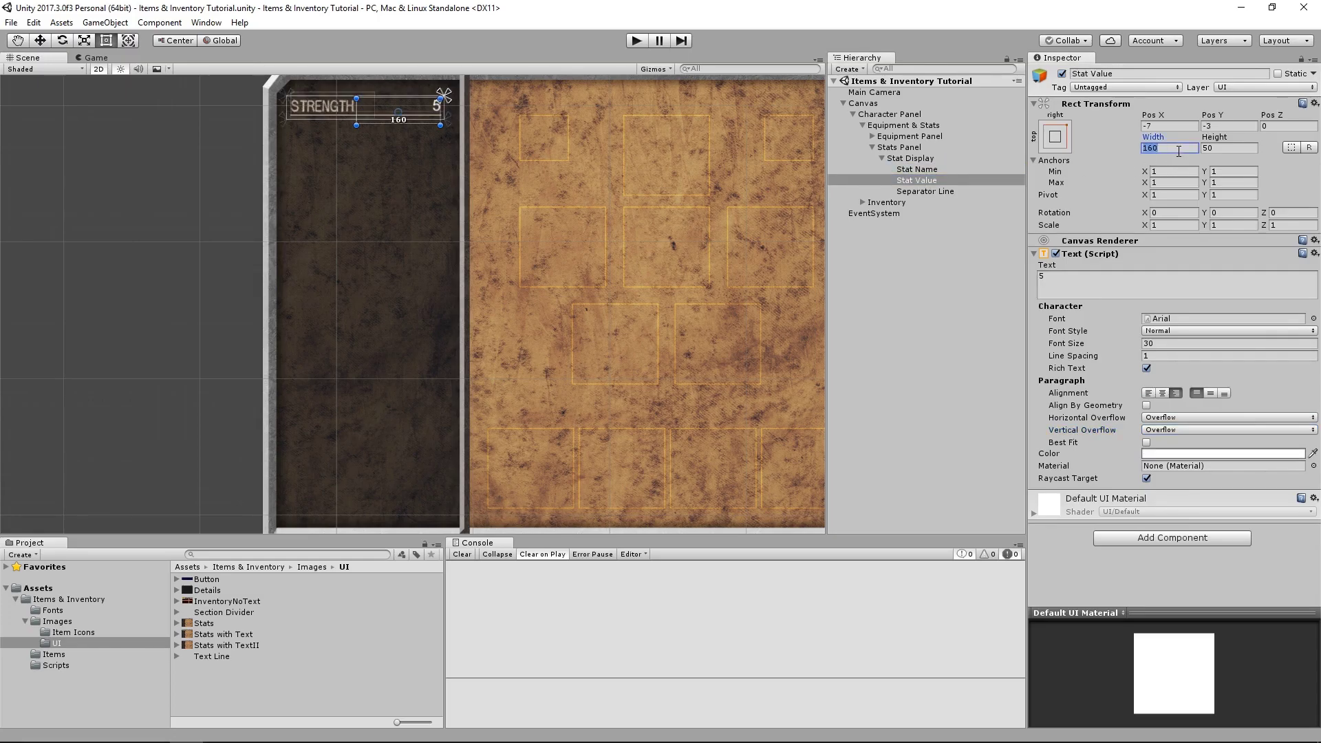
{"action": "type", "text": "50"}
{"action": "key", "text": "Return"}
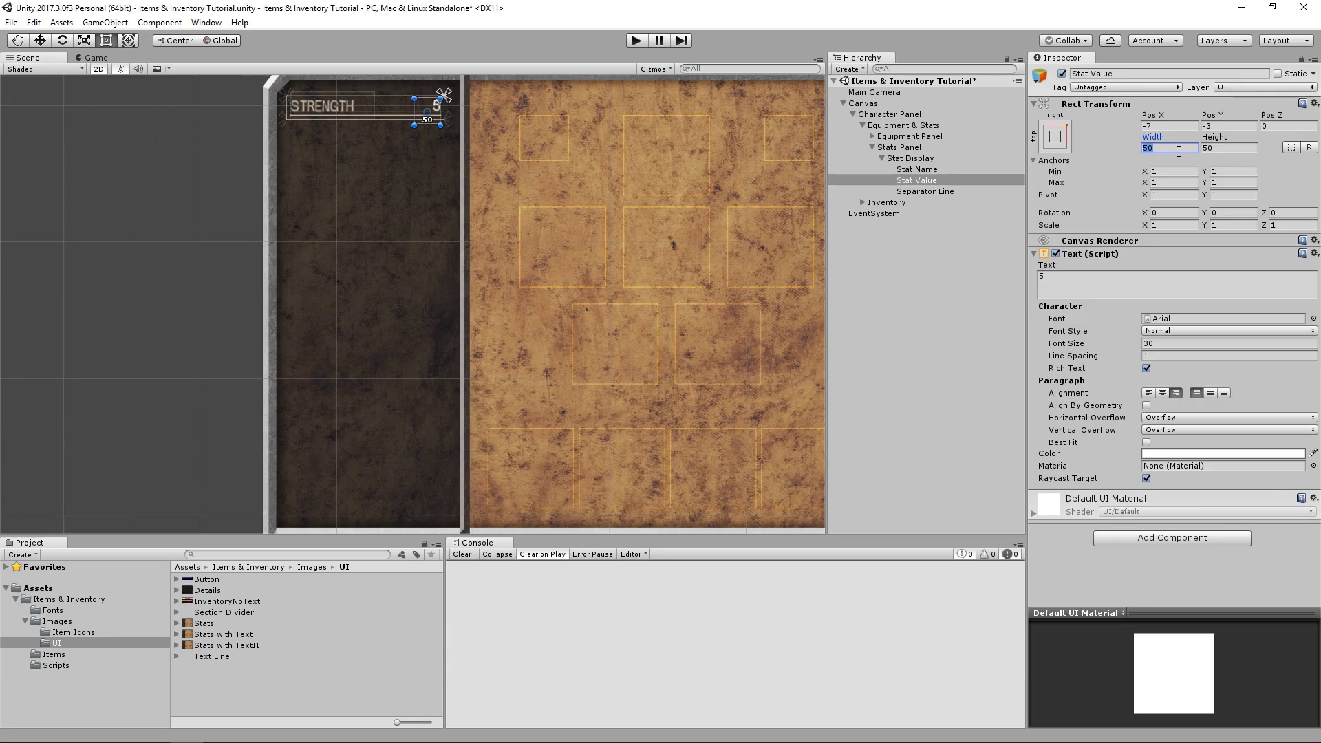
{"action": "left_click", "coordinate": [1072, 280]}
{"action": "type", "text": "5000000000000"}
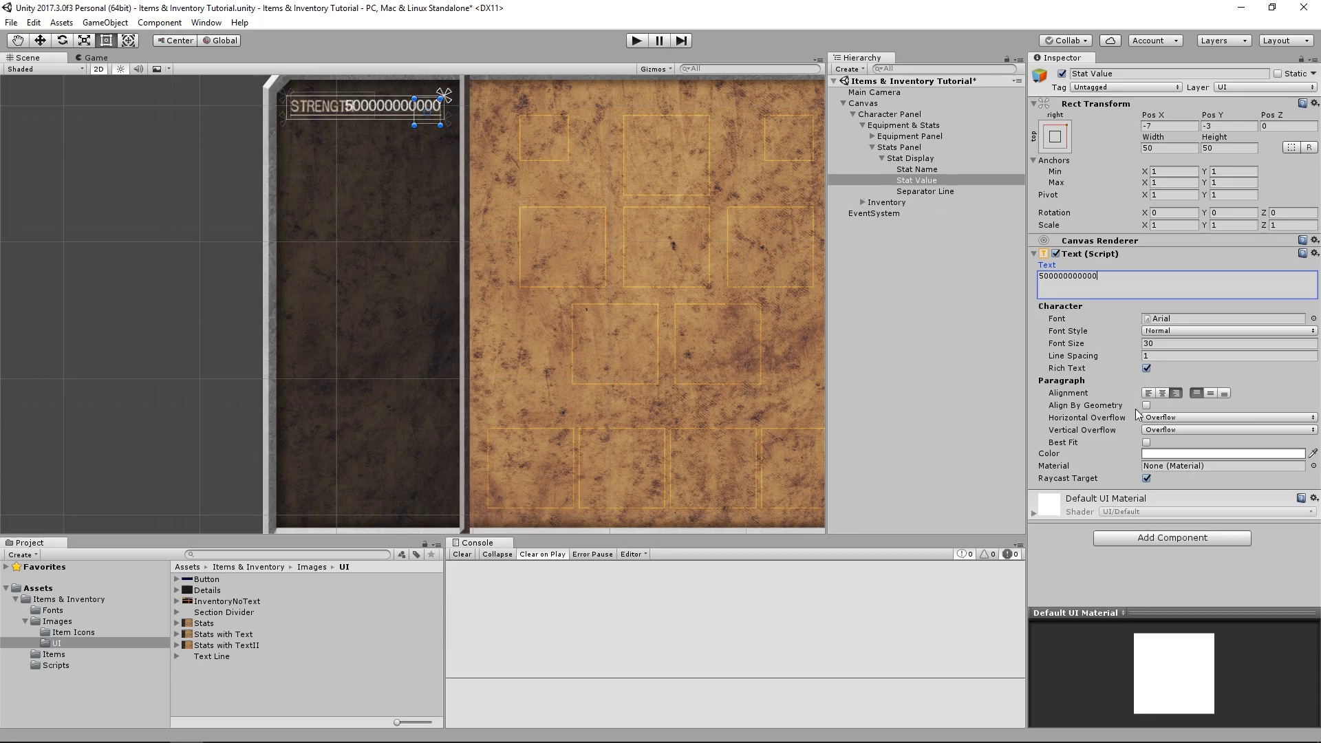
Set Stat Value's overflow to Wrap horizontally and Truncate vertically.
{"action": "left_click", "coordinate": [1179, 418]}
{"action": "left_click", "coordinate": [1180, 430]}
{"action": "left_click", "coordinate": [1180, 442]}
{"action": "left_click", "coordinate": [1179, 418]}
{"action": "left_click", "coordinate": [1179, 433]}
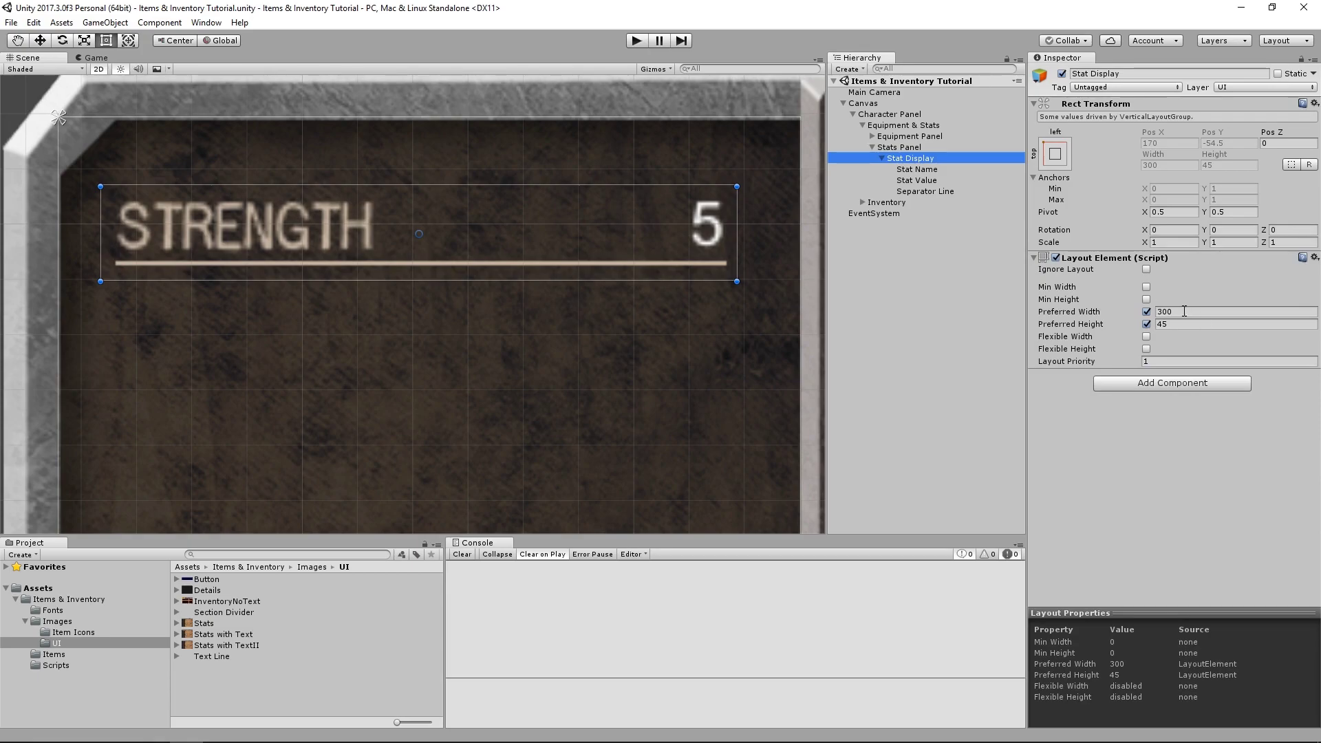
Drag Stat Display's Layout Element Preferred Width down from 300 in two passes, pushing 5 onto STRENGTH.
{"action": "left_click_drag", "start_coordinate": [1074, 312], "coordinate": [902, 328]}
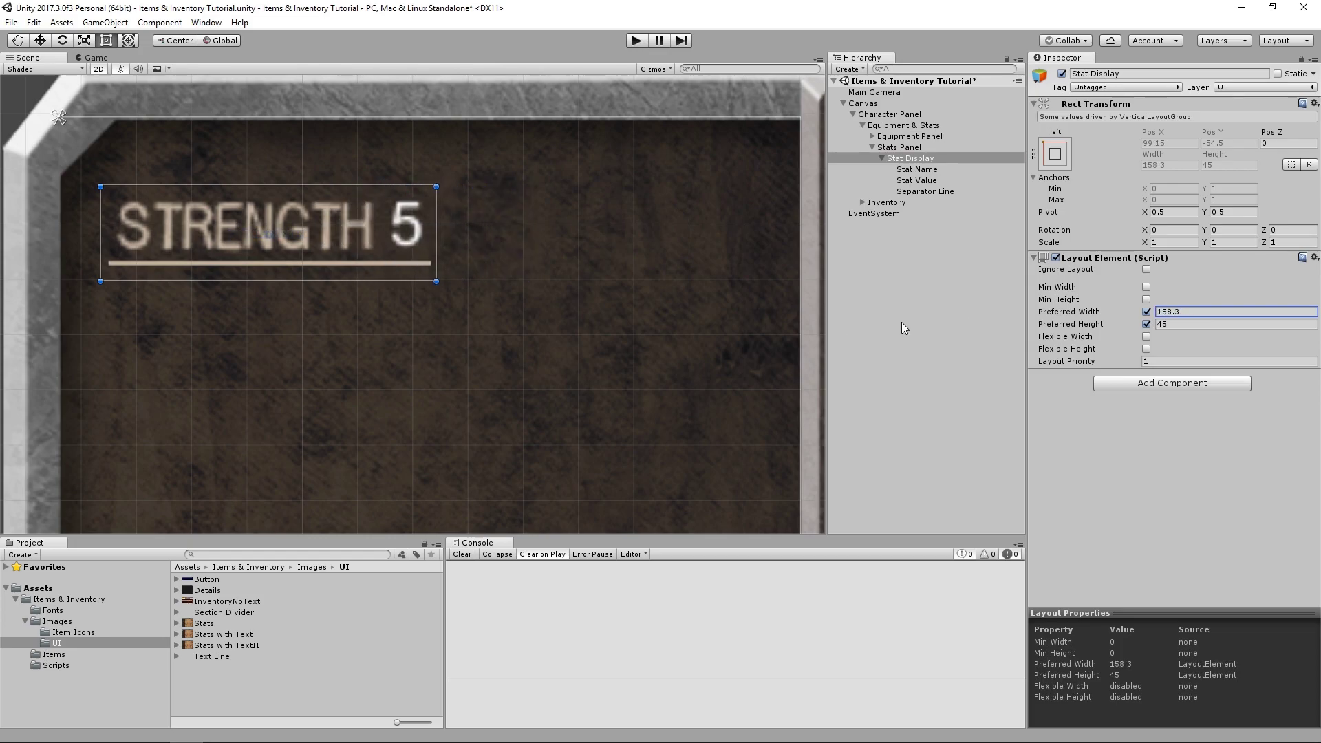
{"action": "left_click_drag", "start_coordinate": [901, 322], "coordinate": [595, 323]}
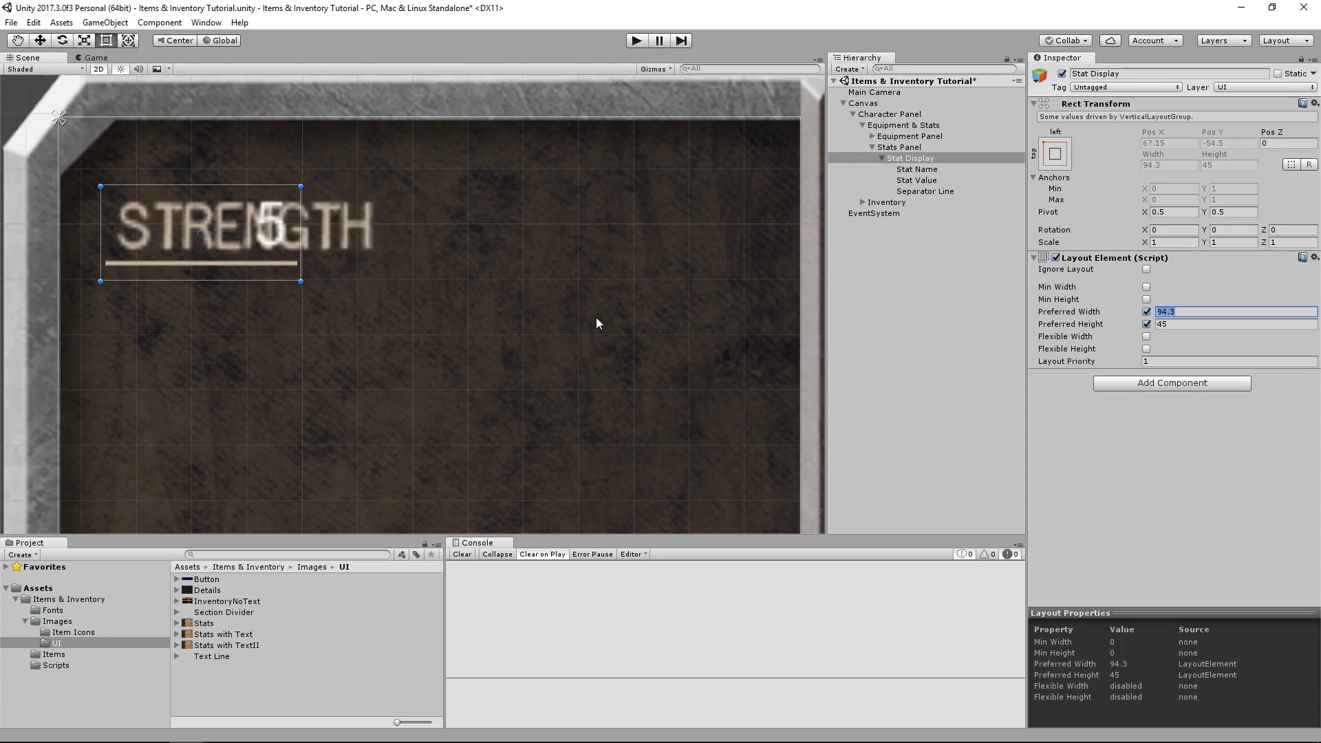
On Separator Line, toggle Preserve Aspect on and off and set Image Type to Sliced.
{"action": "left_click", "coordinate": [128, 267]}
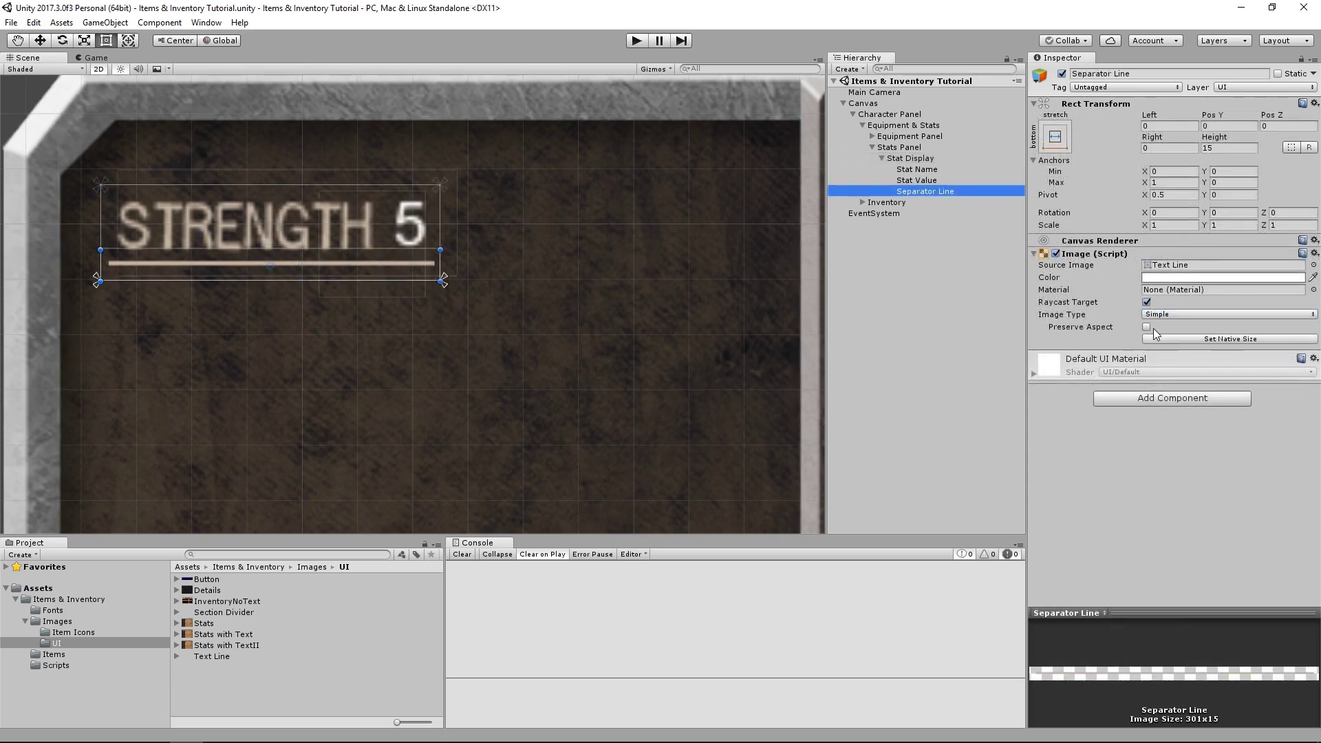
{"action": "left_click", "coordinate": [1147, 327]}
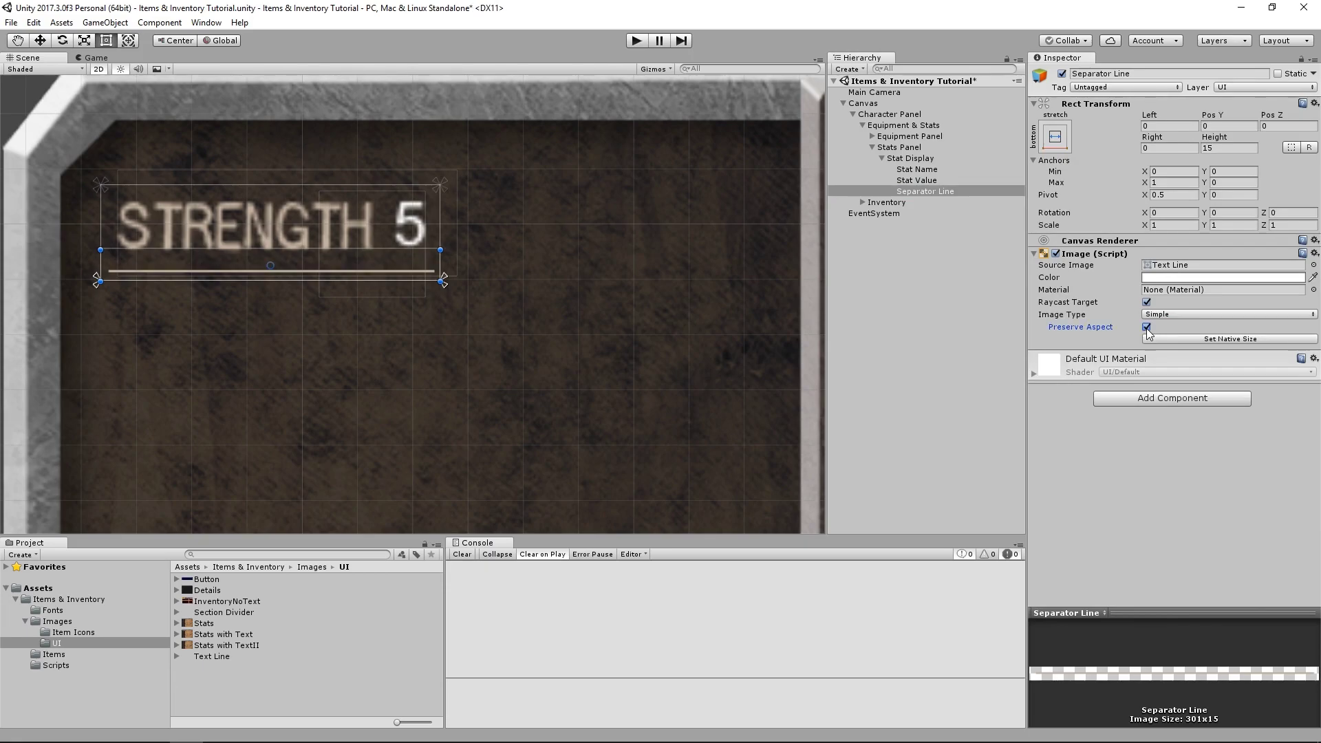
{"action": "left_click", "coordinate": [1146, 328]}
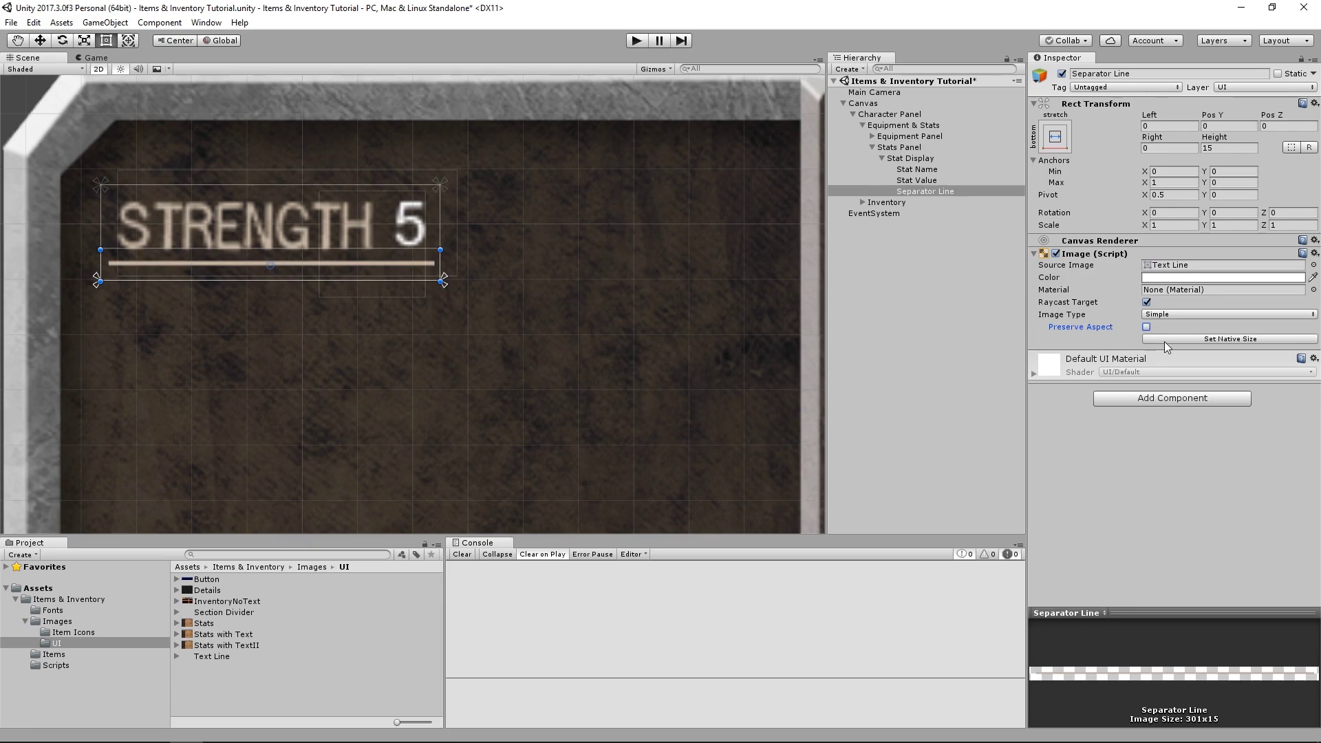
{"action": "left_click", "coordinate": [1170, 317]}
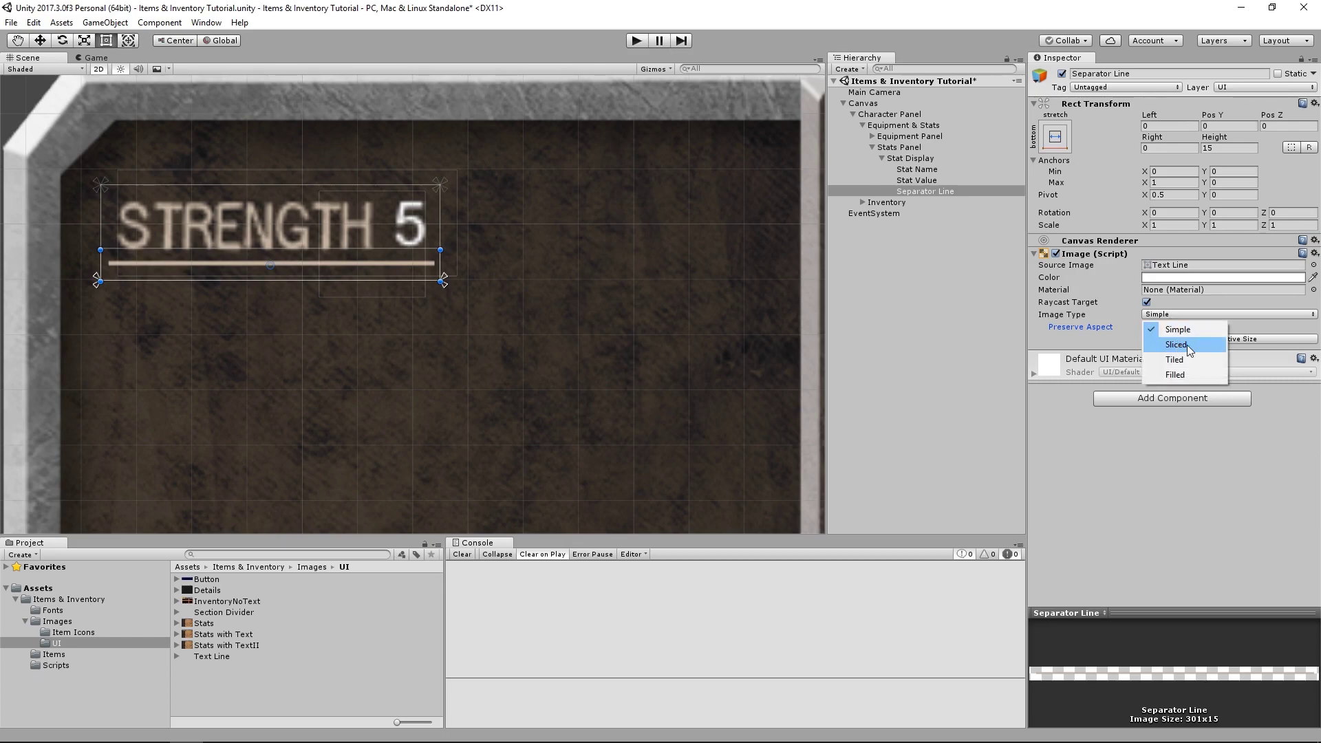
{"action": "left_click", "coordinate": [1186, 346]}
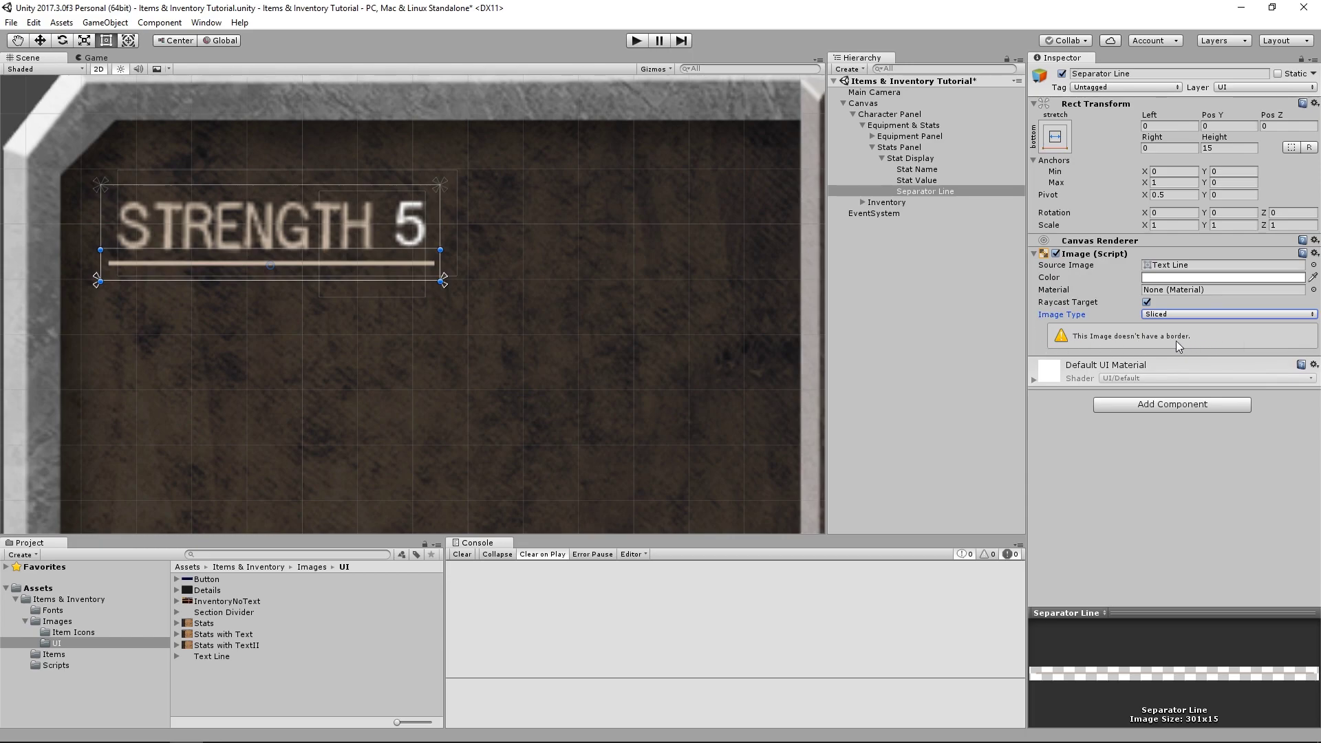
In the Sprite Editor, set Text Line's borders to L8 T7 R6 B8 and apply.
{"action": "left_click", "coordinate": [222, 656]}
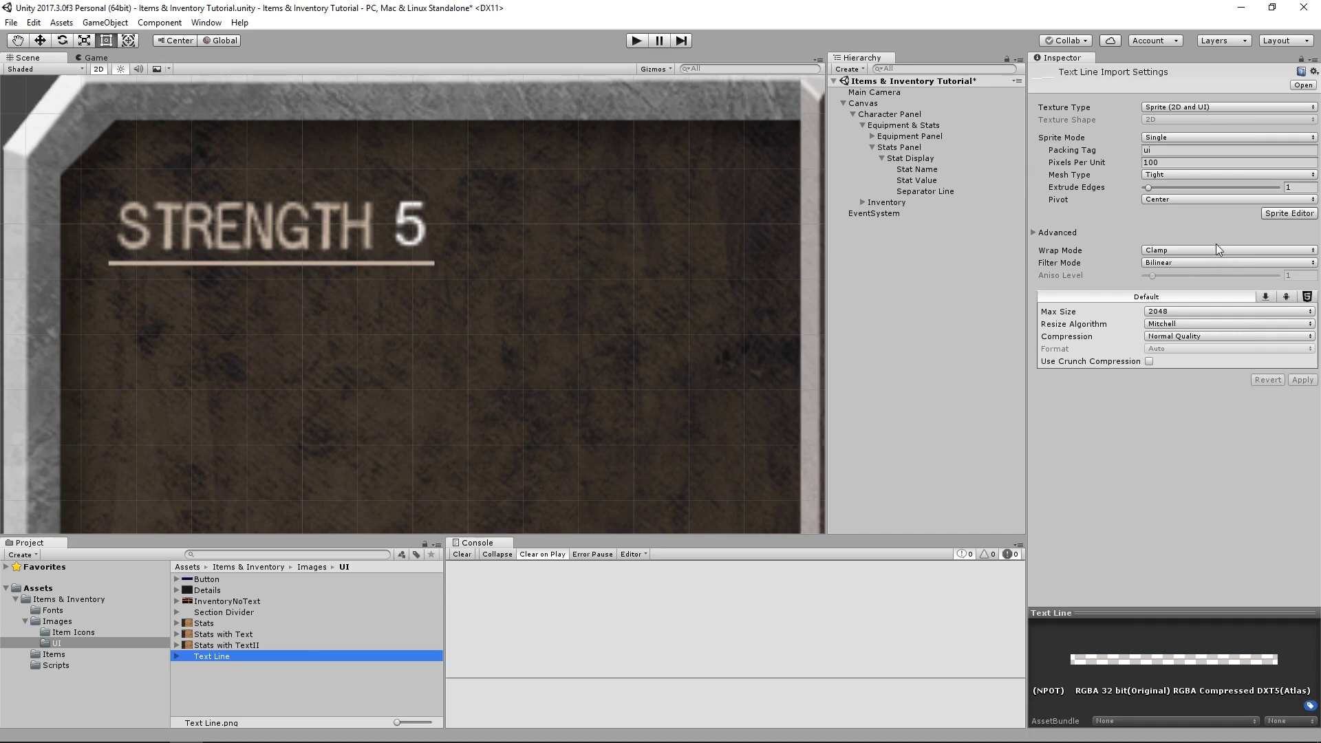
{"action": "left_click", "coordinate": [1289, 215]}
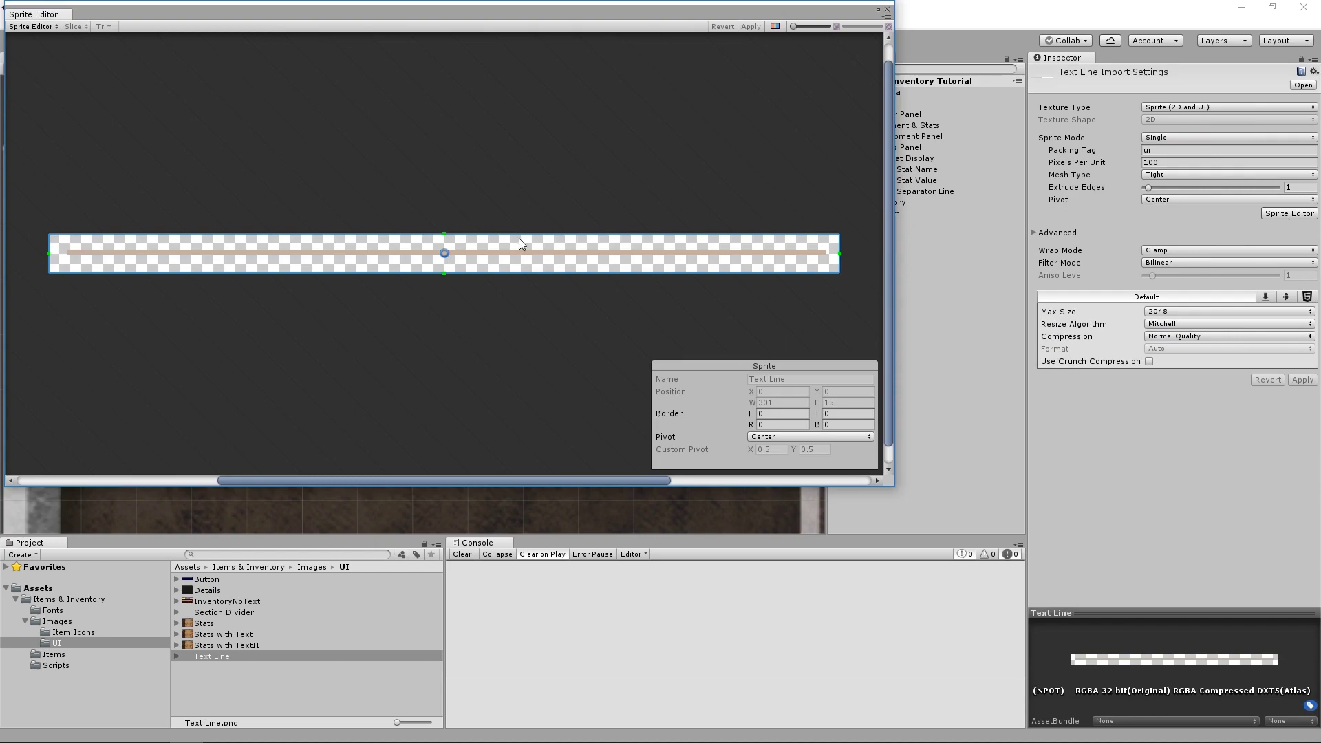
{"action": "scroll", "coordinate": [444, 239], "scroll_direction": "up", "scroll_amount": 2}
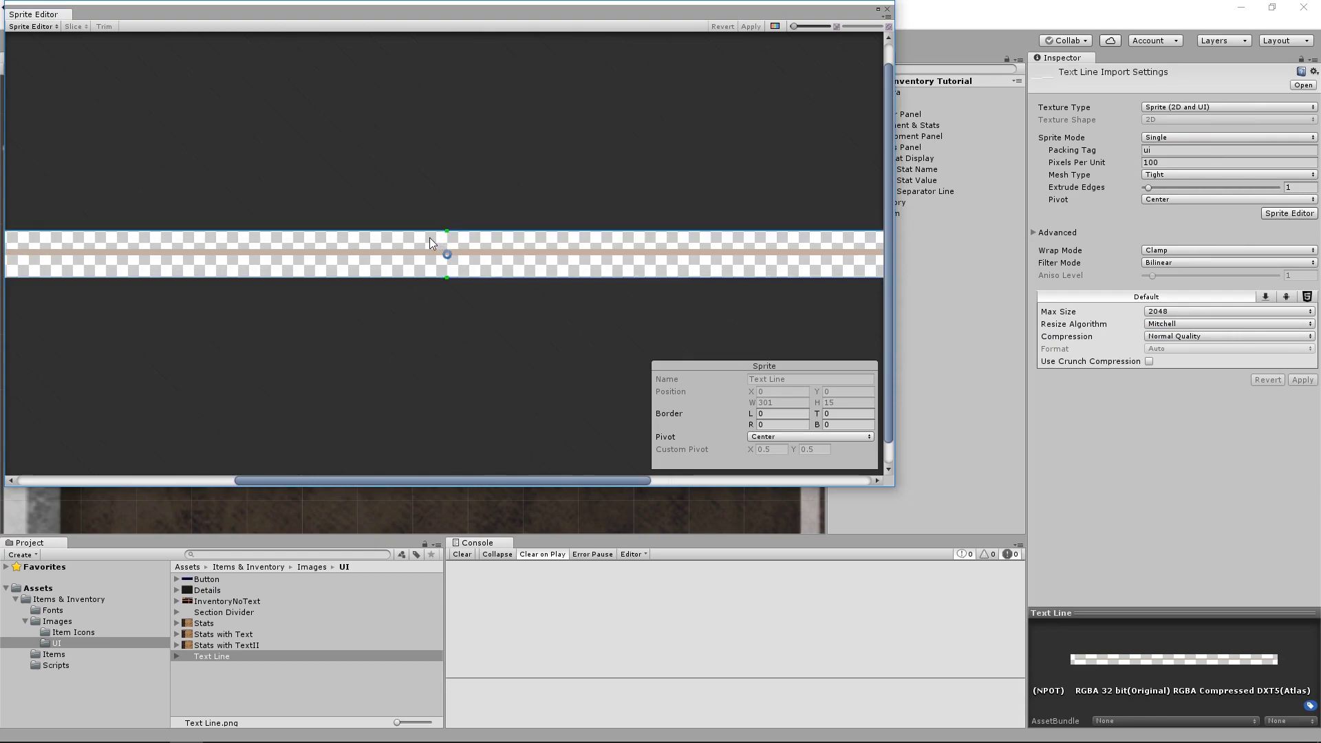
{"action": "left_click_drag", "start_coordinate": [441, 239], "coordinate": [449, 265]}
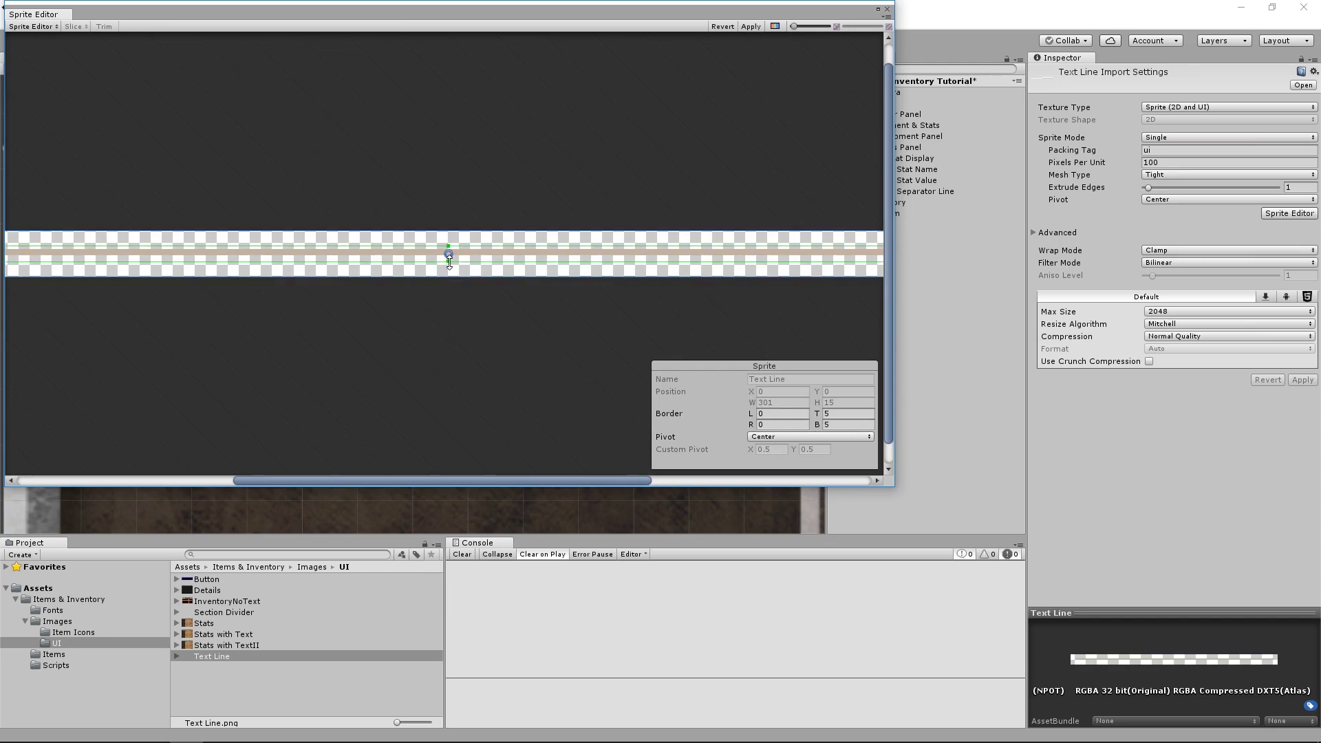
{"action": "scroll", "coordinate": [448, 247], "scroll_direction": "up", "scroll_amount": 5}
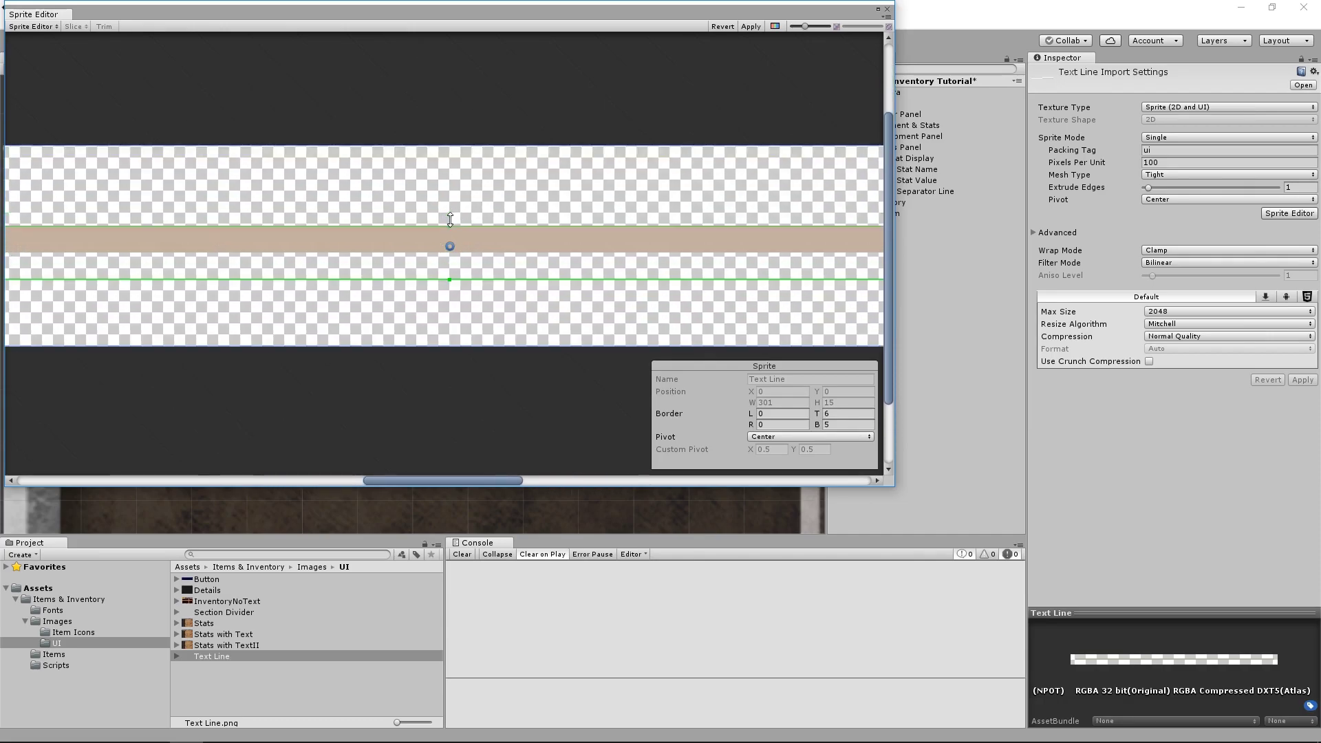
{"action": "left_click_drag", "start_coordinate": [451, 212], "coordinate": [449, 240]}
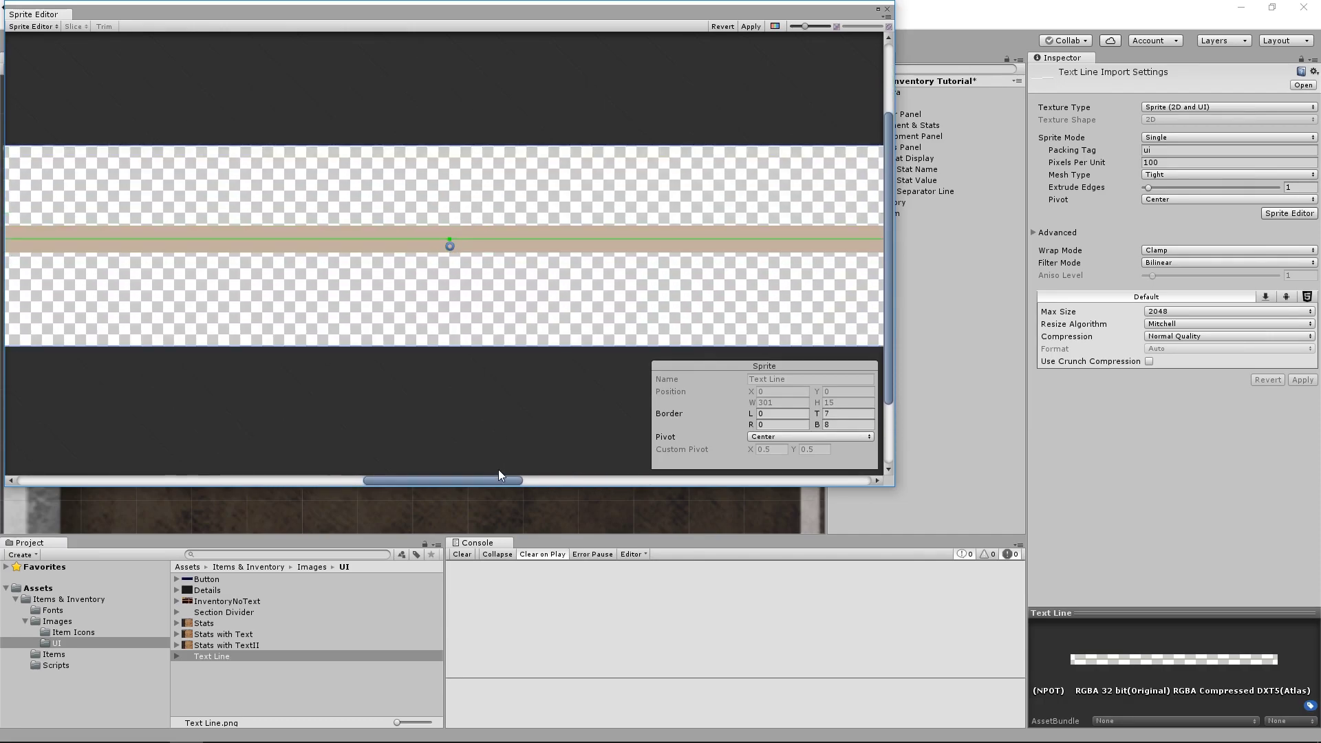
{"action": "left_click_drag", "start_coordinate": [498, 480], "coordinate": [109, 481]}
{"action": "left_click_drag", "start_coordinate": [444, 240], "coordinate": [552, 240]}
{"action": "left_click_drag", "start_coordinate": [141, 478], "coordinate": [847, 480]}
{"action": "left_click_drag", "start_coordinate": [444, 239], "coordinate": [363, 240]}
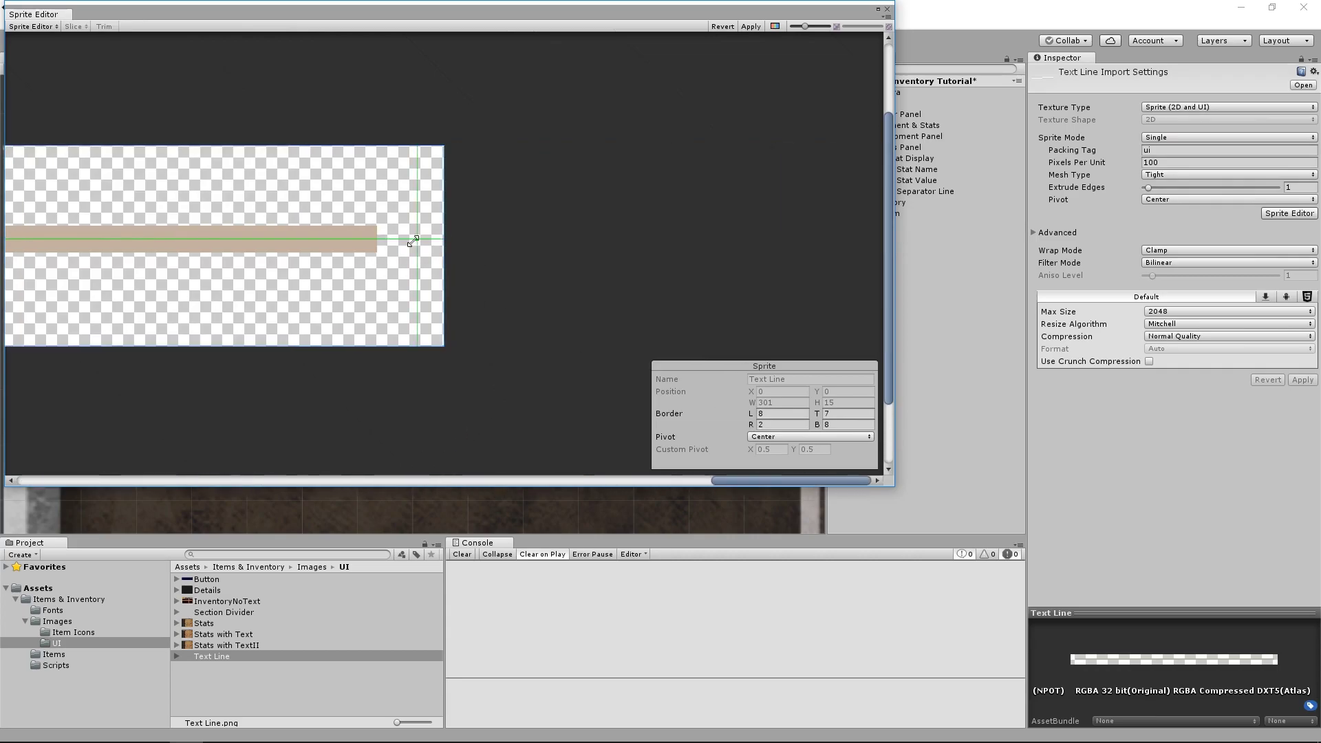
{"action": "left_click", "coordinate": [752, 26]}
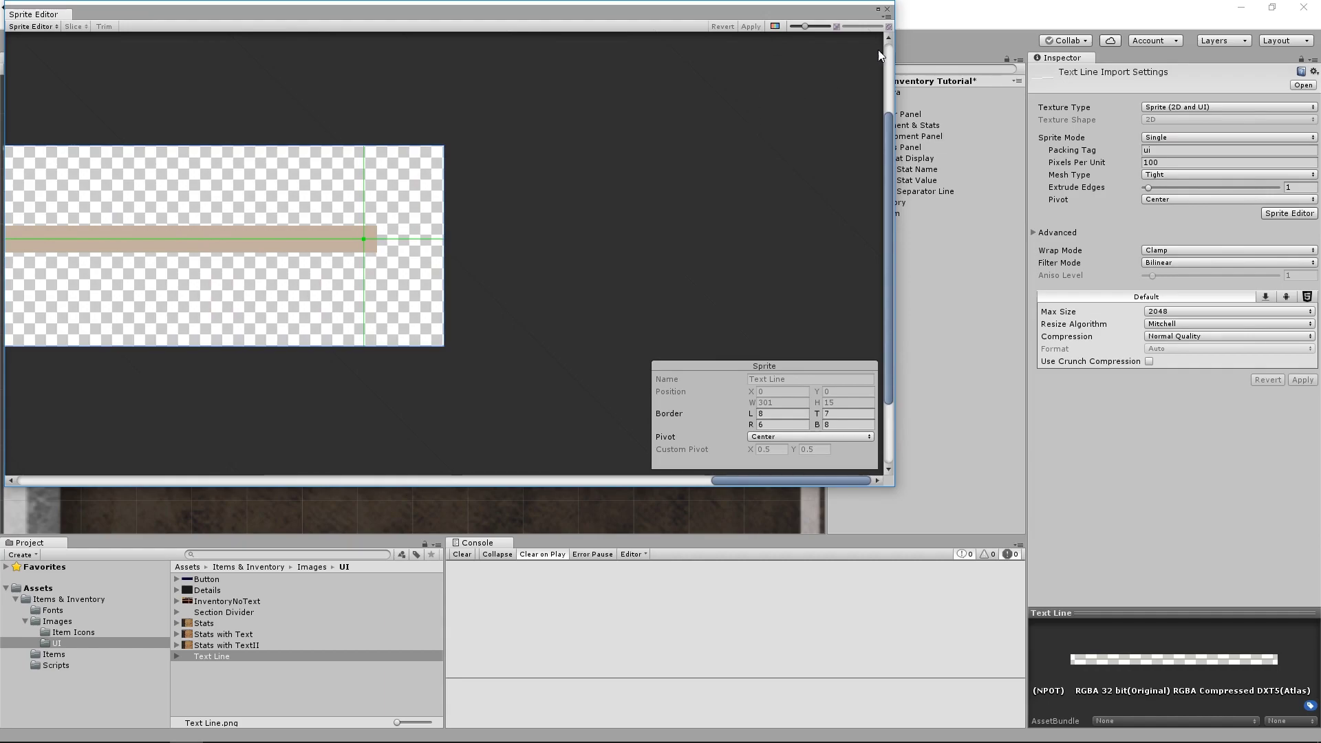
{"action": "left_click", "coordinate": [887, 9]}
Test Stat Display's layout by dragging Preferred Width down near zero, then back up.
{"action": "left_click", "coordinate": [913, 158]}
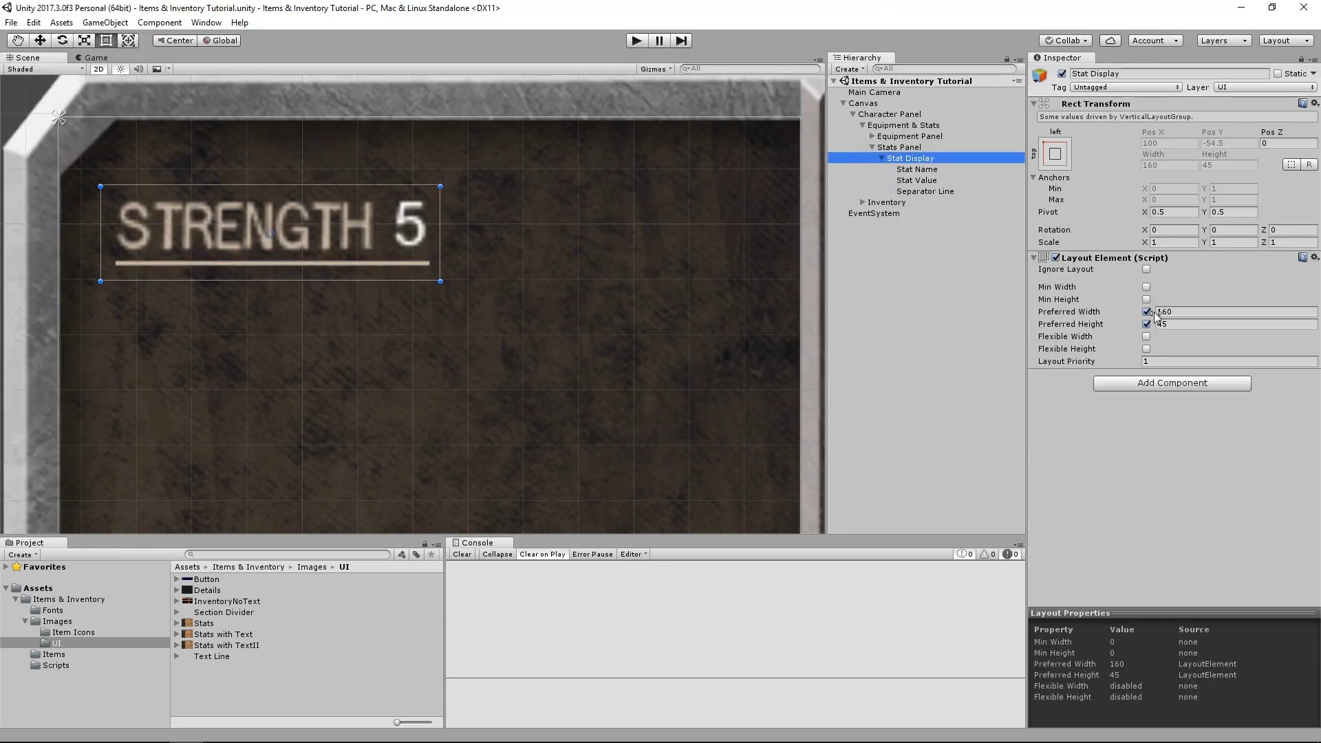
{"action": "left_click_drag", "start_coordinate": [1156, 313], "coordinate": [816, 323]}
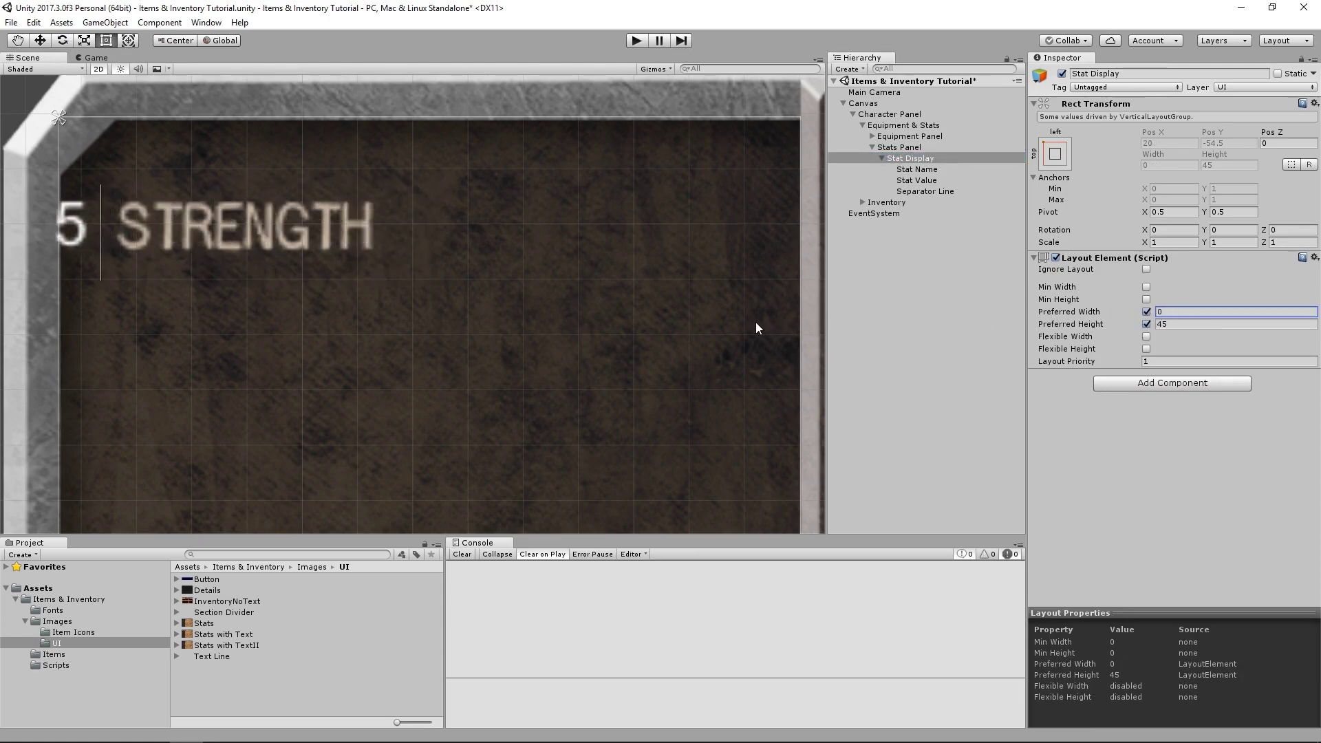
{"action": "mouse_move", "coordinate": [816, 323]}
{"action": "left_mouse_down"}
{"action": "mouse_move", "coordinate": [973, 307]}
{"action": "mouse_move", "coordinate": [691, 316]}
{"action": "mouse_move", "coordinate": [1221, 315]}
{"action": "left_mouse_up"}
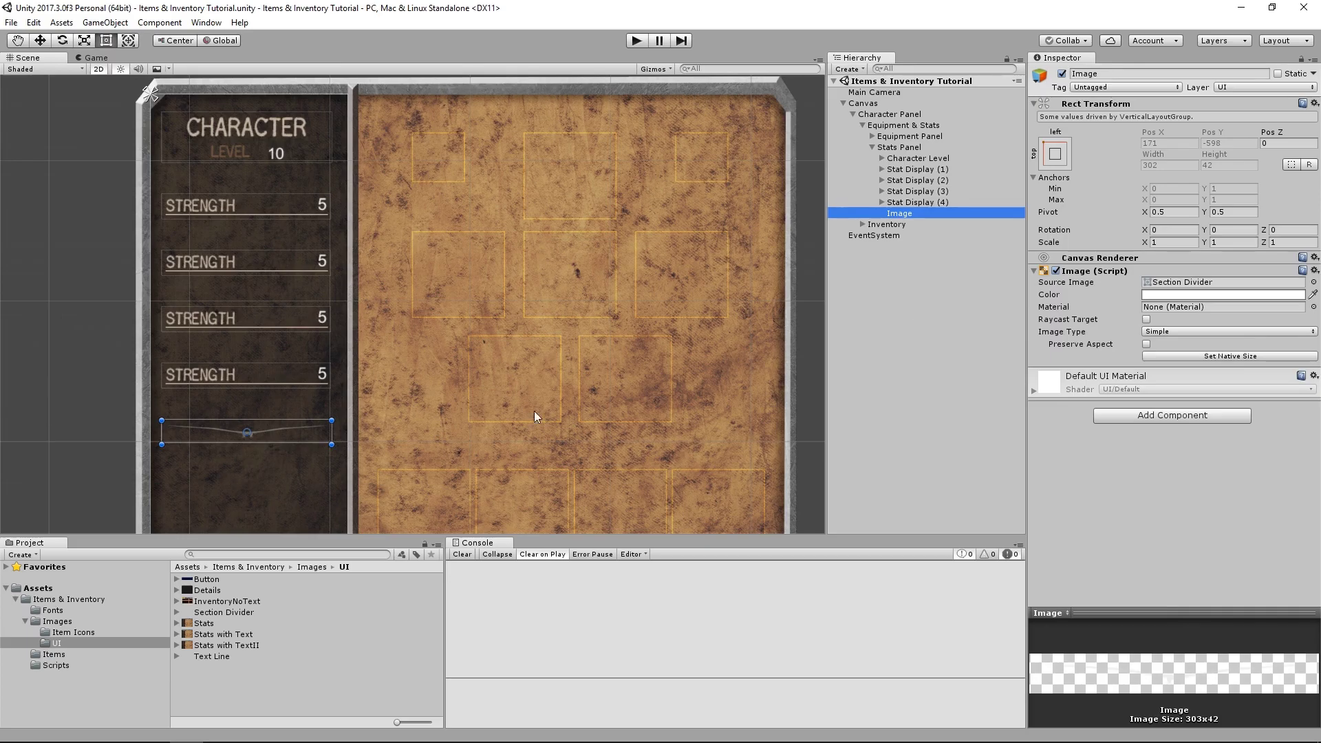
After previewing the Stats with Text reference, add a native-sized Section Divider UI Image to Stats Panel.
{"action": "double_click", "coordinate": [240, 639]}
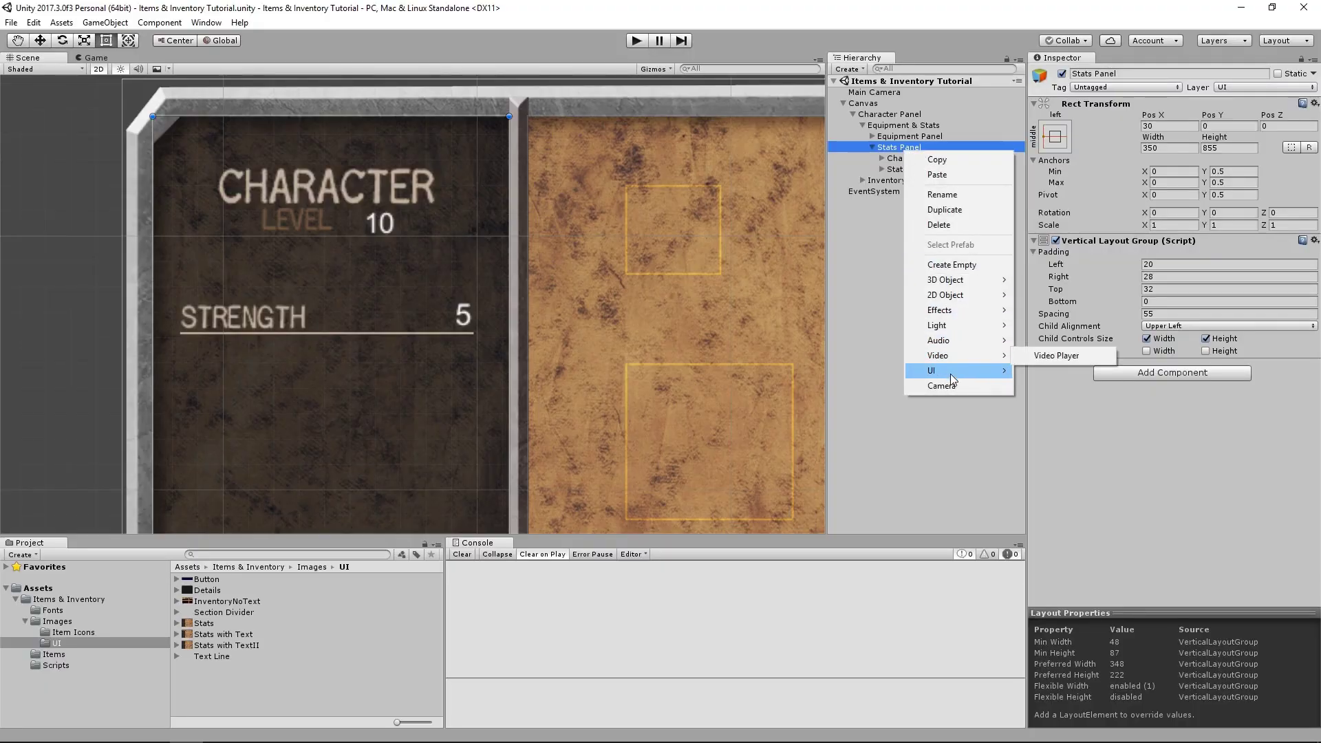
{"action": "left_click", "coordinate": [1052, 370]}
{"action": "left_click", "coordinate": [1314, 283]}
{"action": "type", "text": "sec"}
{"action": "key", "text": "Return"}
{"action": "left_click", "coordinate": [1147, 319]}
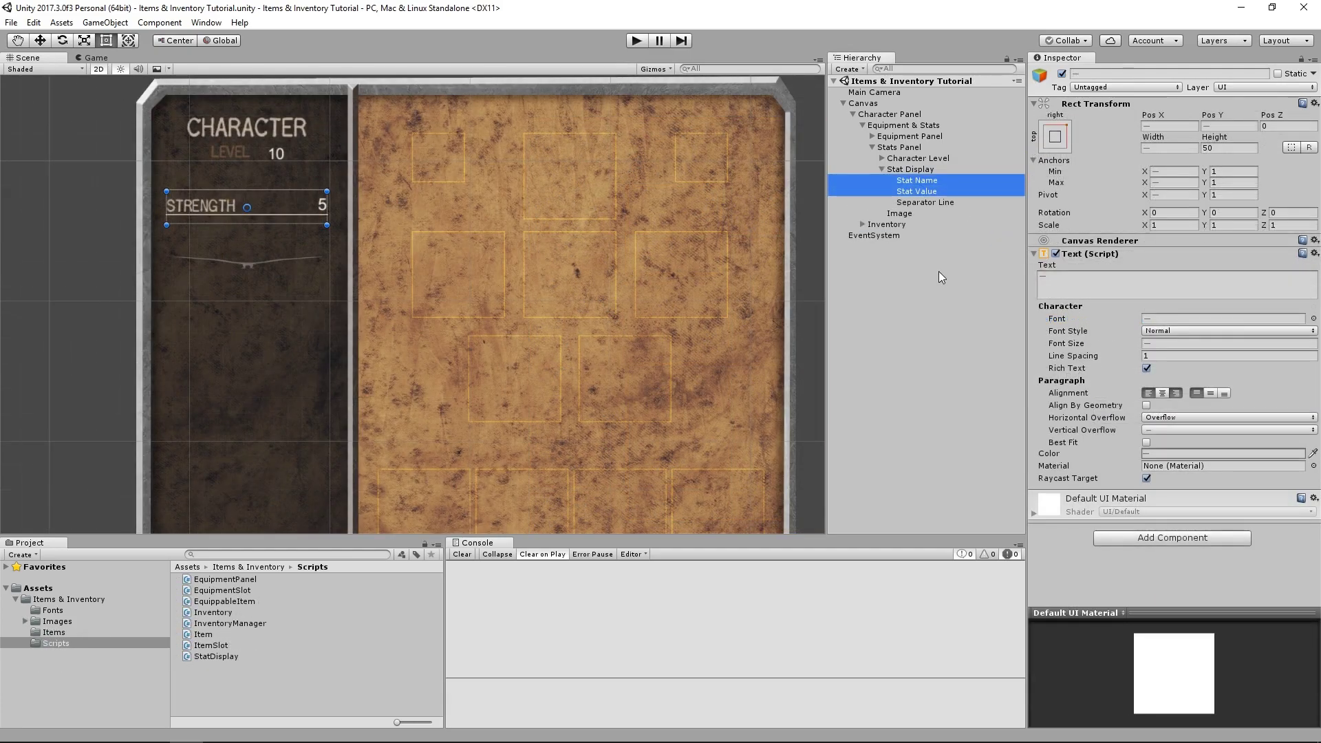
Turn off Raycast Target on the stat texts and Separator Line, then save the scene.
{"action": "left_click", "coordinate": [1147, 477]}
{"action": "left_click", "coordinate": [925, 203]}
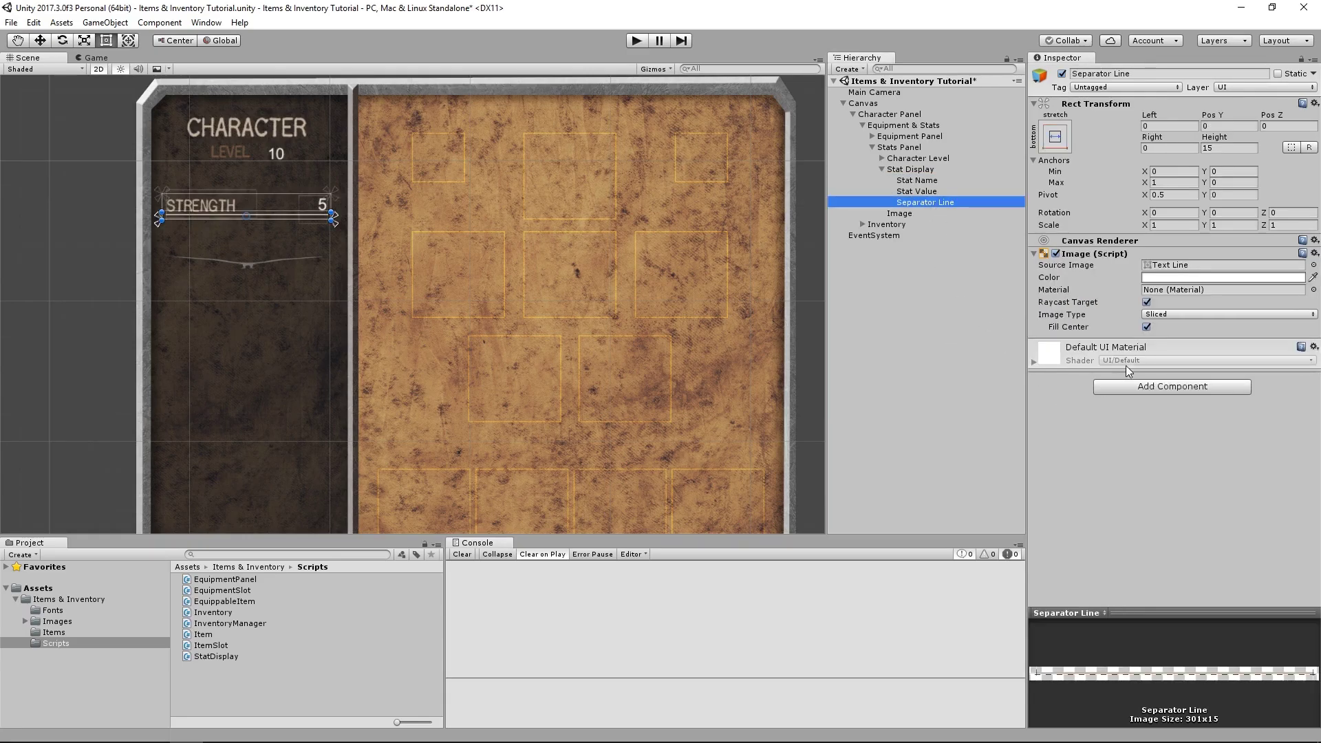
{"action": "left_click", "coordinate": [1146, 302]}
{"action": "key", "text": "ctrl+s"}
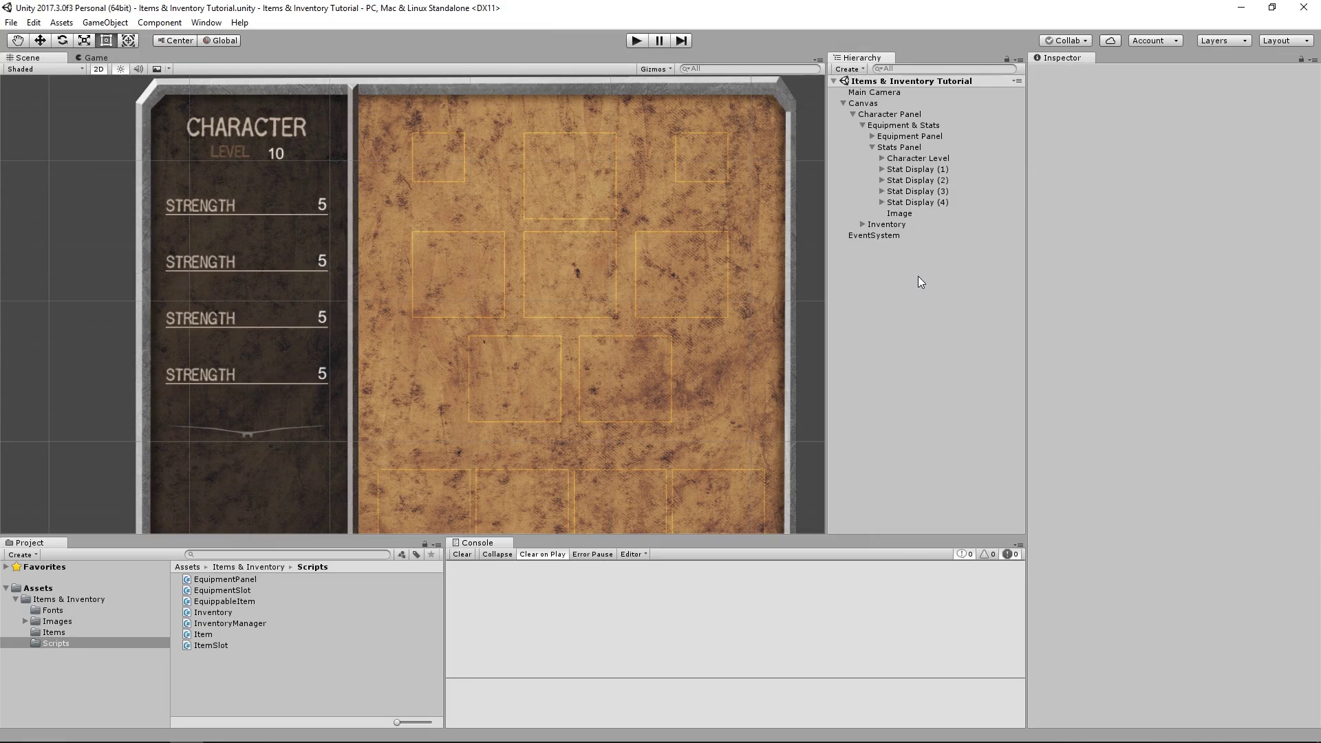
Create a C# script named StatDisplay in the Scripts folder.
{"action": "right_click", "coordinate": [267, 679]}
{"action": "mouse_move", "coordinate": [352, 408]}
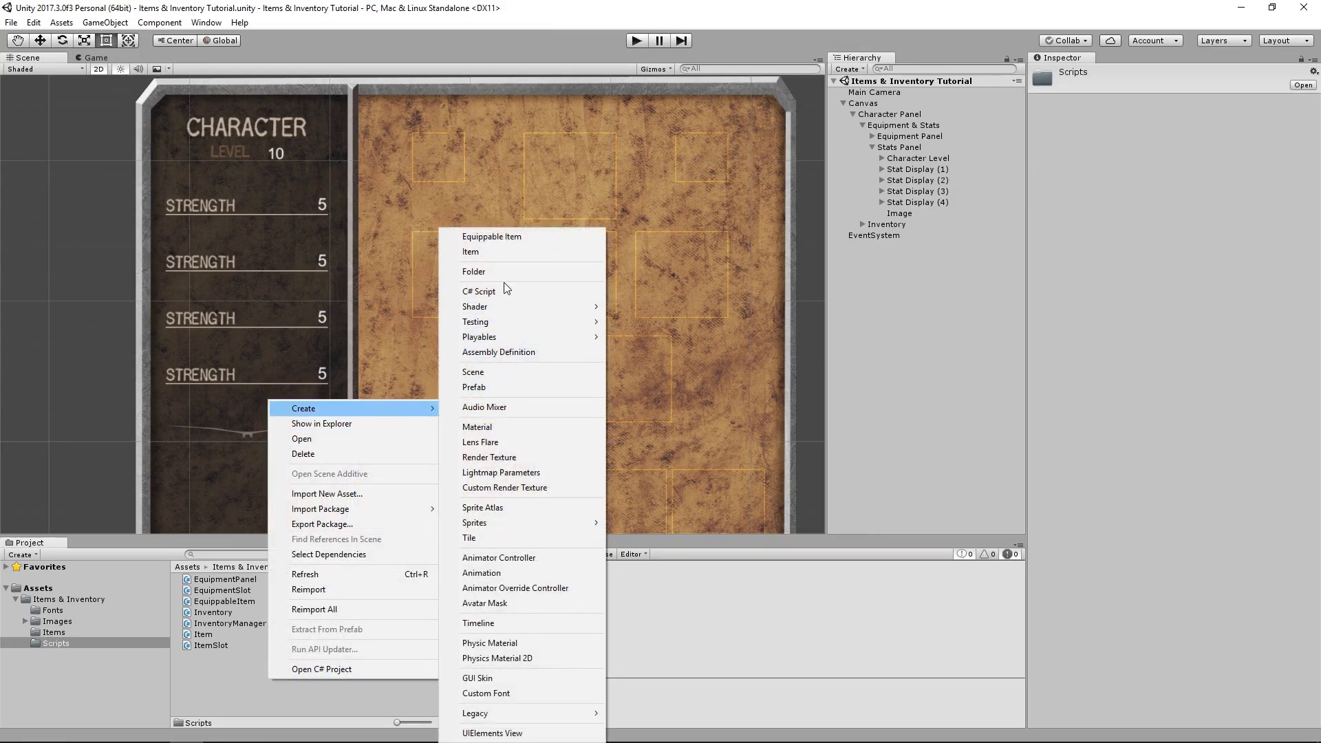
{"action": "left_click", "coordinate": [504, 291]}
{"action": "type", "text": "StatDisplay"}
{"action": "key", "text": "Return"}
Attach the StatDisplay component to all four selected Stat Display objects.
{"action": "left_click", "coordinate": [917, 169]}
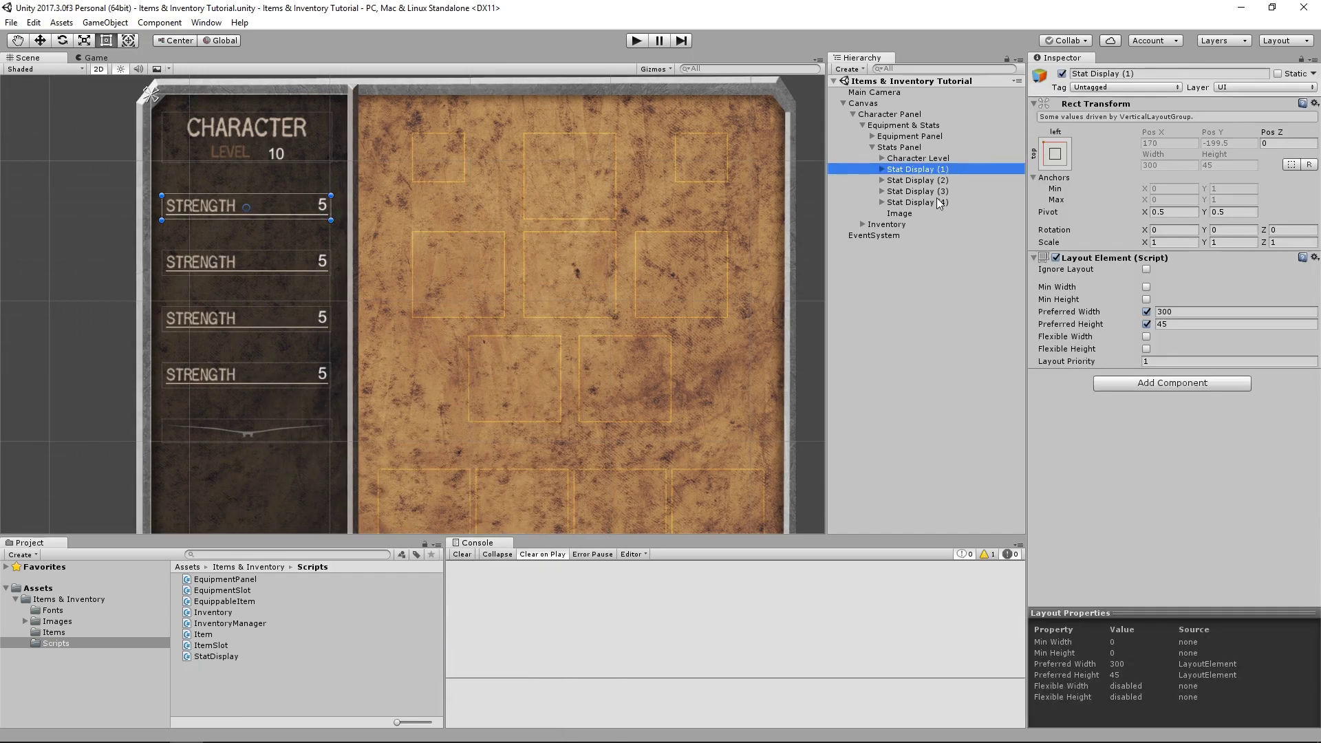
{"action": "left_click", "coordinate": [918, 202], "text": "shift"}
{"action": "left_click", "coordinate": [1161, 383]}
{"action": "type", "text": "statd"}
{"action": "key", "text": "Return"}
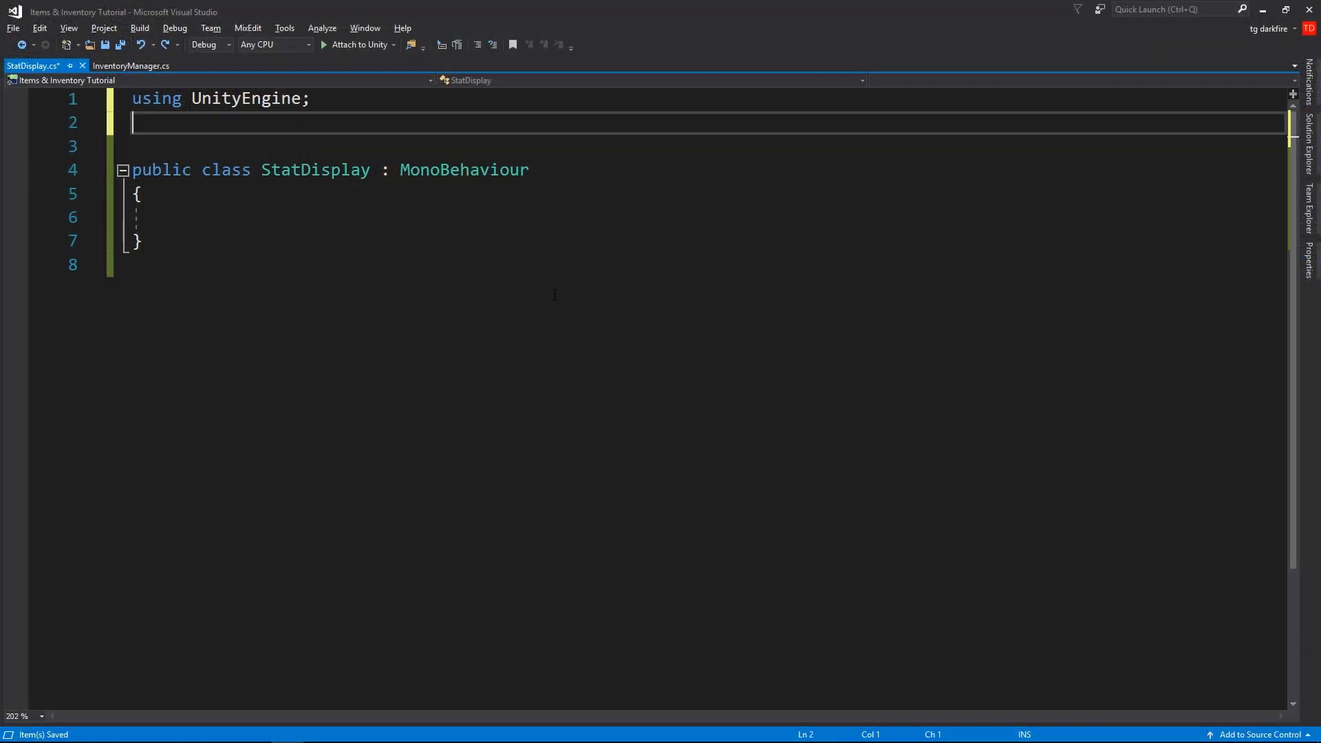
{"action": "type", "text": "using U"}
Add using UnityEngine.UI and public Text fields NameText and ValueText to StatDisplay.
{"action": "key", "text": "Tab"}
{"action": "type", "text": ".UI;"}
{"action": "left_click", "coordinate": [307, 217]}
{"action": "type", "text": "public tex "}
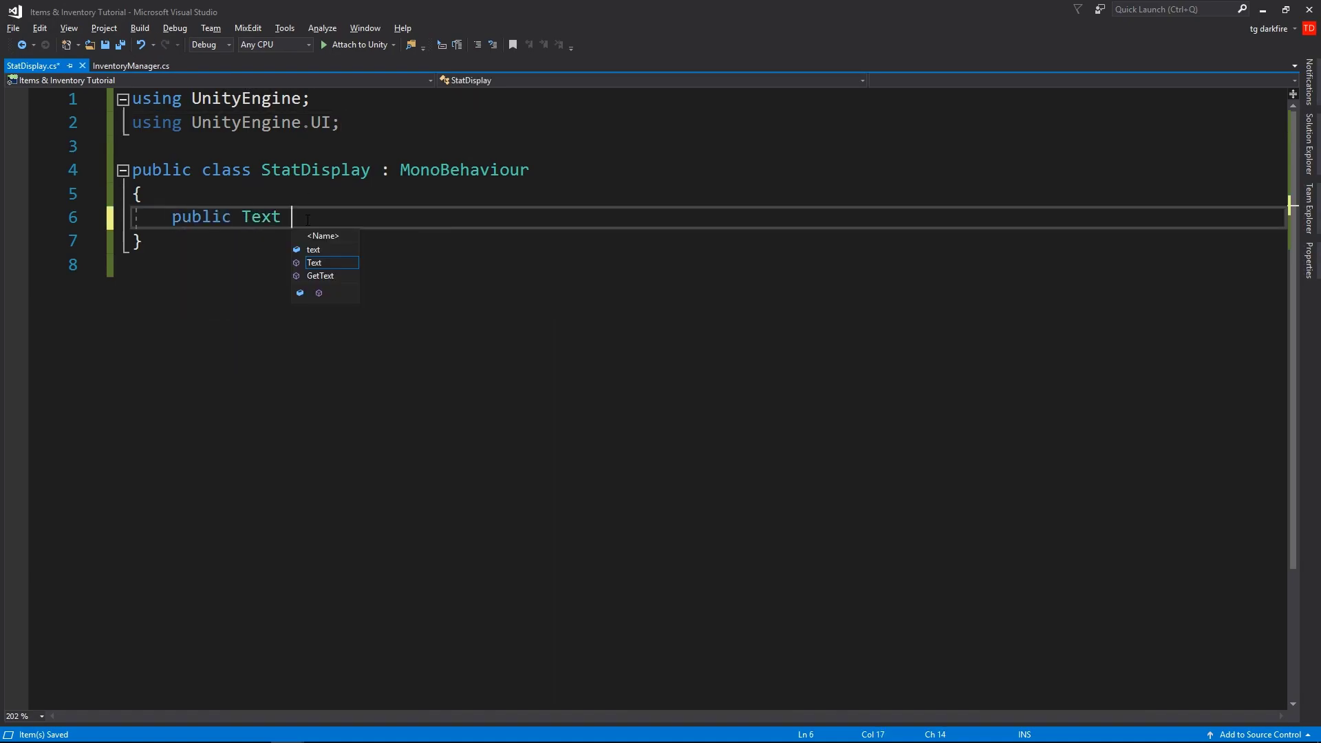
{"action": "type", "text": "NameText;"}
{"action": "key", "text": "ctrl+d"}
{"action": "key", "text": "ctrl+Left"}
{"action": "key", "text": "ctrl+Left"}
{"action": "key", "text": "shift+Right"}
{"action": "key", "text": "shift+Right"}
{"action": "key", "text": "shift+Right"}
{"action": "type", "text": "Value"}
{"action": "key", "text": "End"}
Write OnValidate assigning NameText and ValueText from texts[0] and texts[1] of child Text components.
{"action": "key", "text": "Return"}
{"action": "key", "text": "Return"}
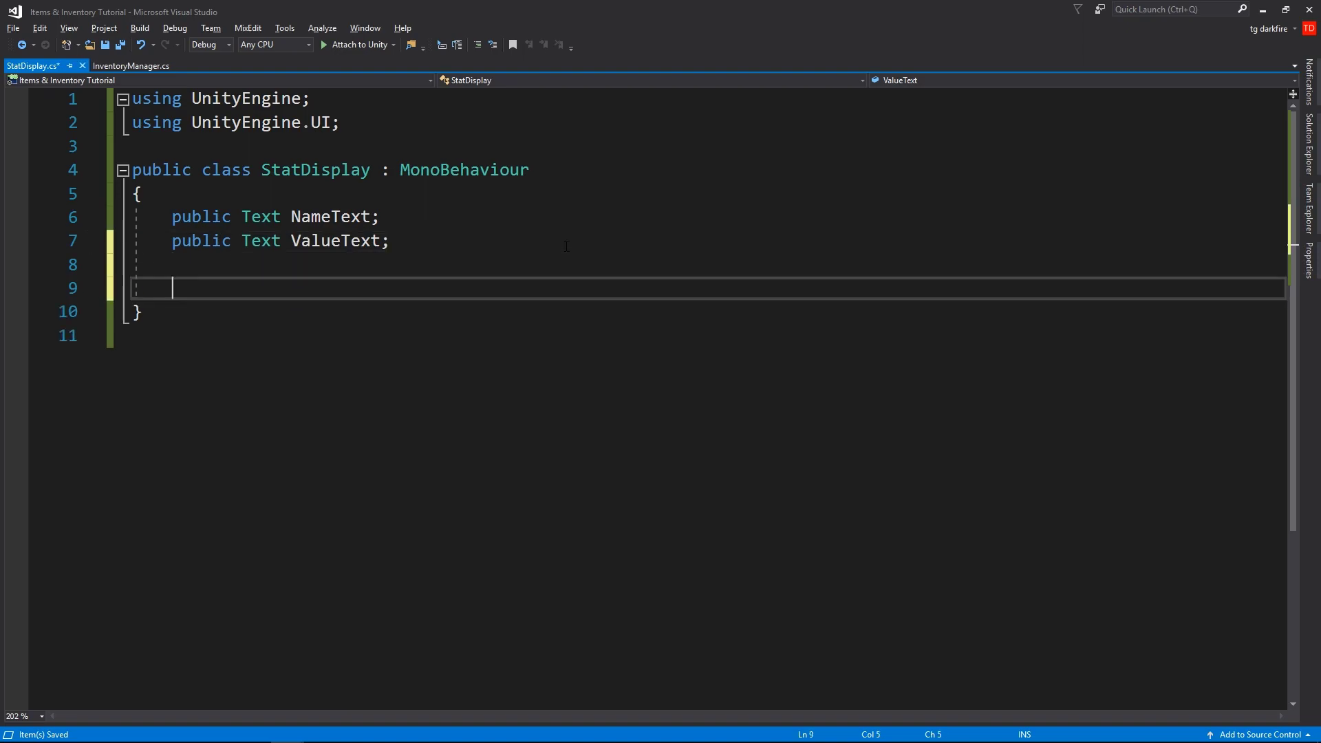
{"action": "type", "text": "onva"}
{"action": "key", "text": "Return"}
{"action": "type", "text": "Text[] tex"}
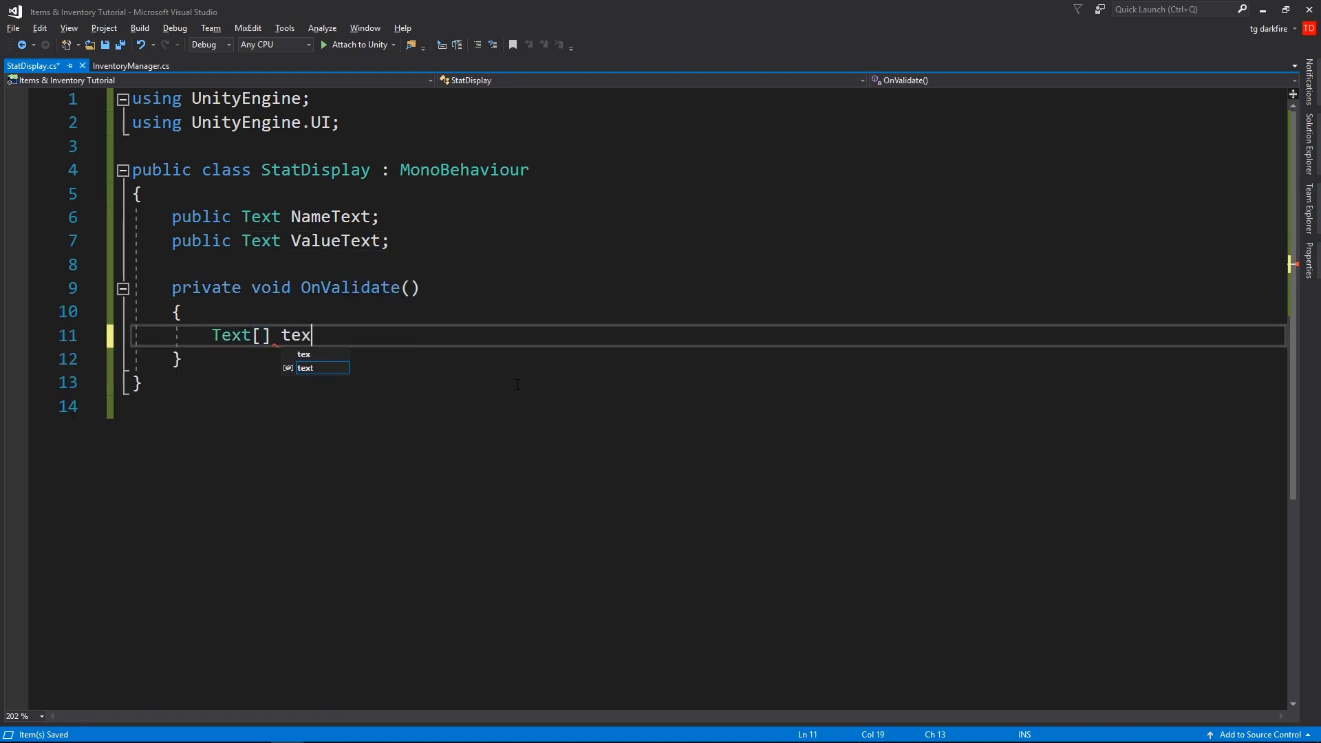
{"action": "type", "text": "ts = getcomponentsi"}
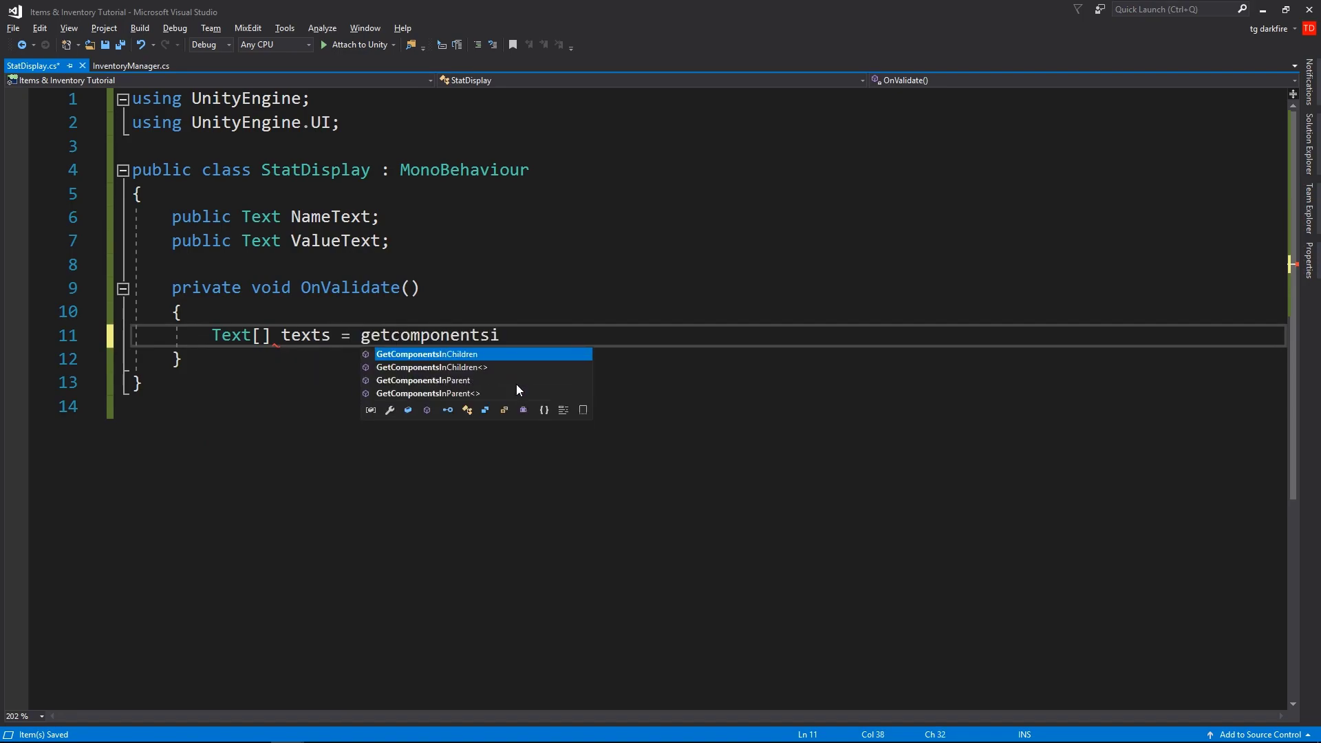
{"action": "type", "text": "n<text>();"}
{"action": "key", "text": "Return"}
{"action": "type", "text": "name"}
{"action": "key", "text": "Tab"}
{"action": "type", "text": "texts"}
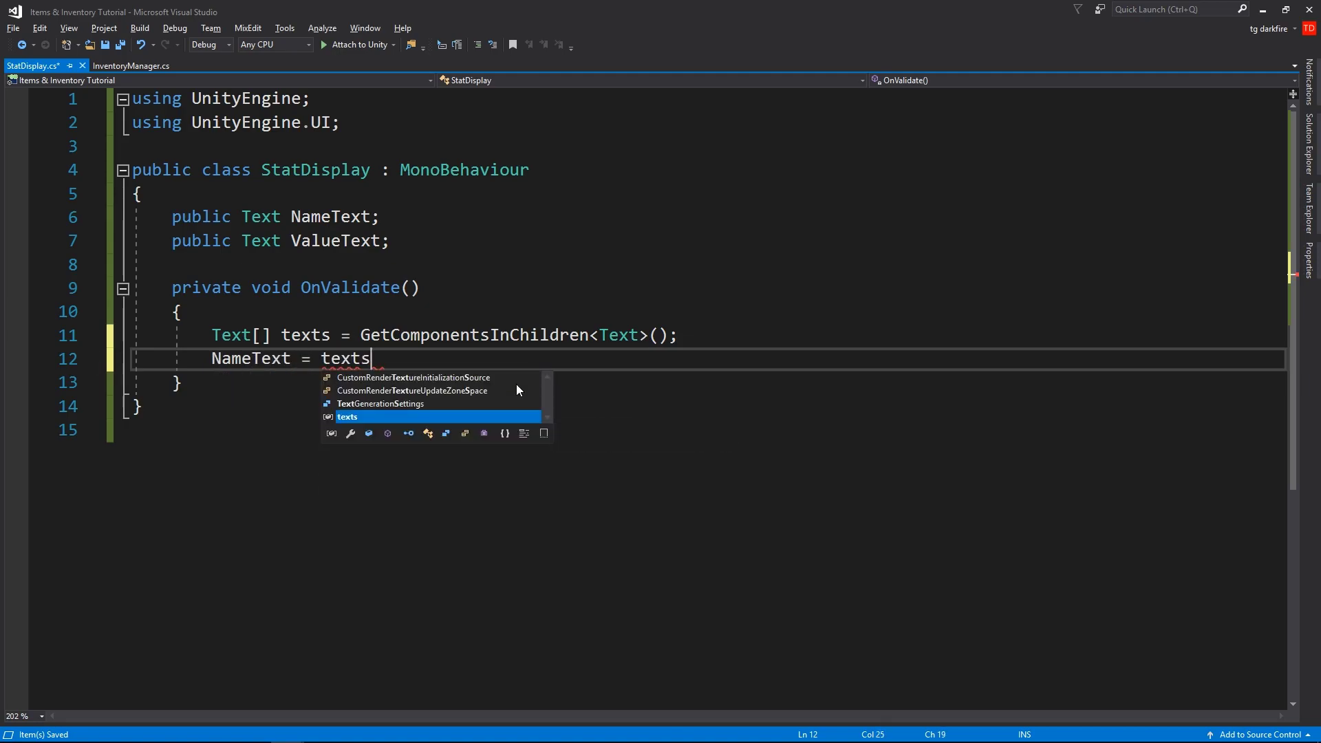
{"action": "type", "text": "[0];"}
{"action": "key", "text": "ctrl+d"}
{"action": "double_click", "coordinate": [384, 382]}
{"action": "type", "text": "1"}
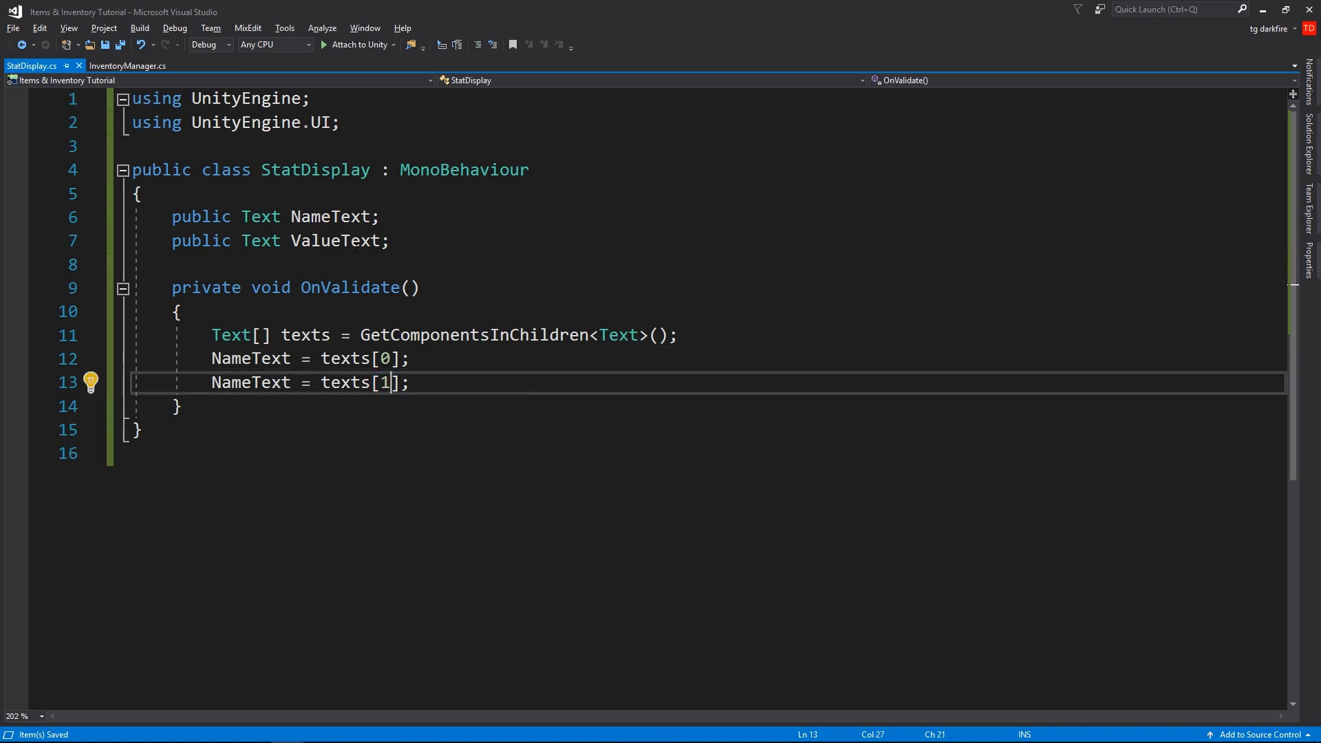
{"action": "left_click", "coordinate": [381, 240]}
{"action": "key", "text": "ctrl+c"}
{"action": "double_click", "coordinate": [251, 381]}
{"action": "key", "text": "ctrl+v"}
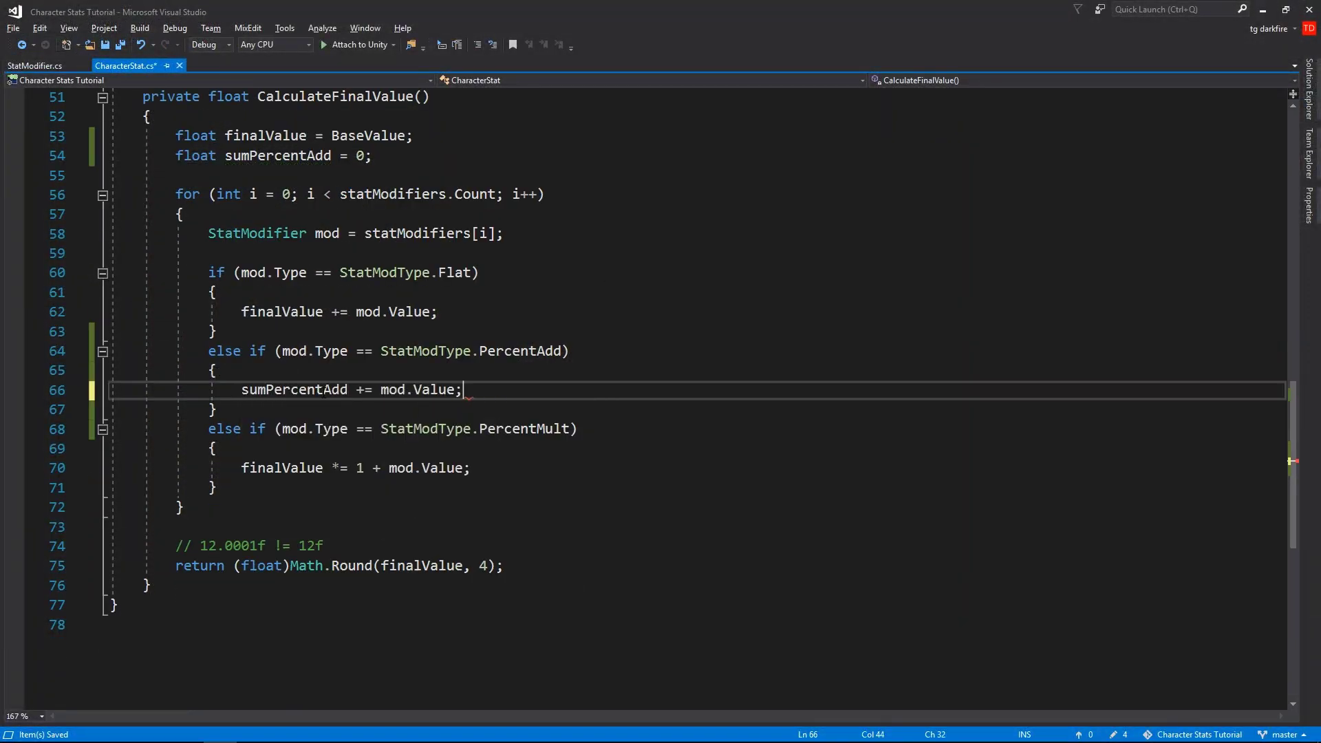
Add the sumPercentAdd if-block and reset in CharacterStat.cs, and rename InventoryManager to Character.
{"action": "key", "text": "Return"}
{"action": "key", "text": "Return"}
{"action": "type", "text": "if (i + 1 >= statModifiers.Count || statModifiers[i + 1].Type != StatModType.PercentAdd) { finalValue *= 1 + sumPercentAdd;"}
{"action": "key", "text": "Return"}
{"action": "type", "text": "sumPercentAdd = 0;"}
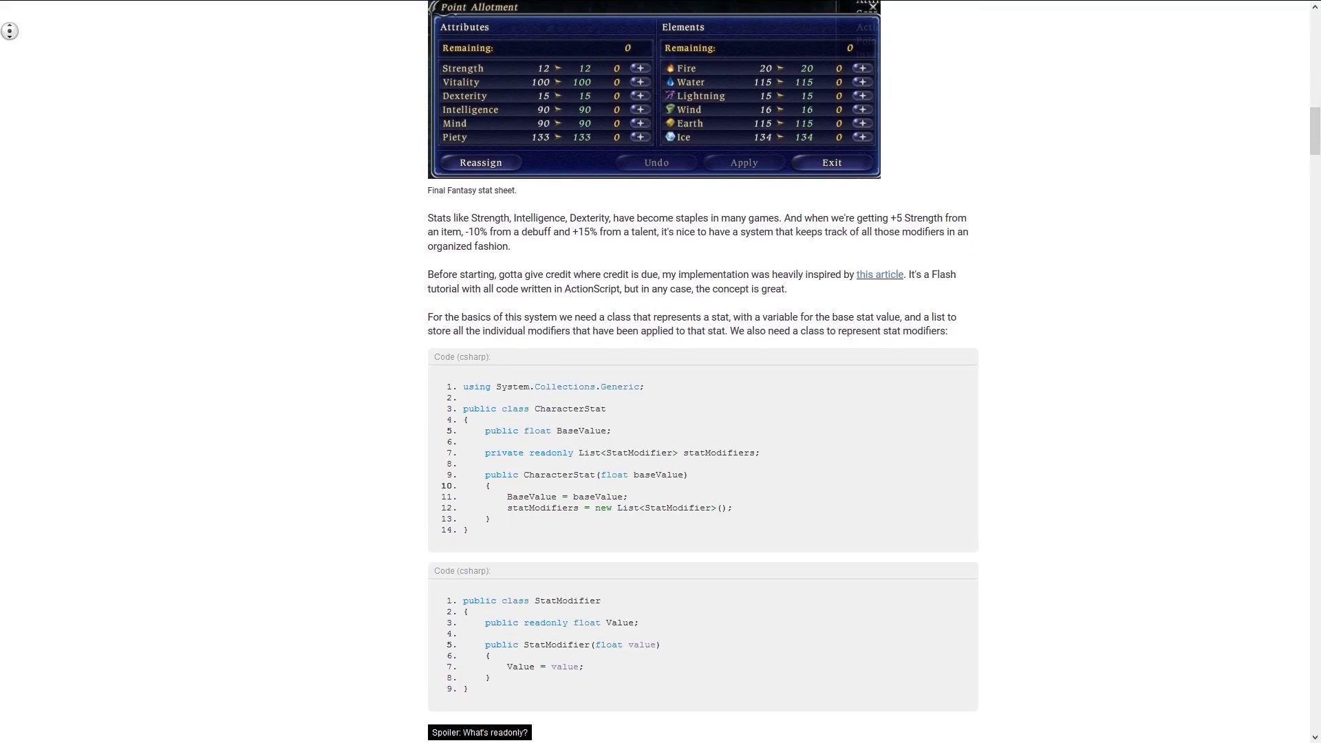
{"action": "scroll", "coordinate": [703, 372], "scroll_direction": "down", "scroll_amount": 1}
{"action": "scroll", "coordinate": [702, 371], "scroll_direction": "down", "scroll_amount": 1}
{"action": "scroll", "coordinate": [702, 372], "scroll_direction": "down", "scroll_amount": 1}
{"action": "scroll", "coordinate": [702, 373], "scroll_direction": "down", "scroll_amount": 1}
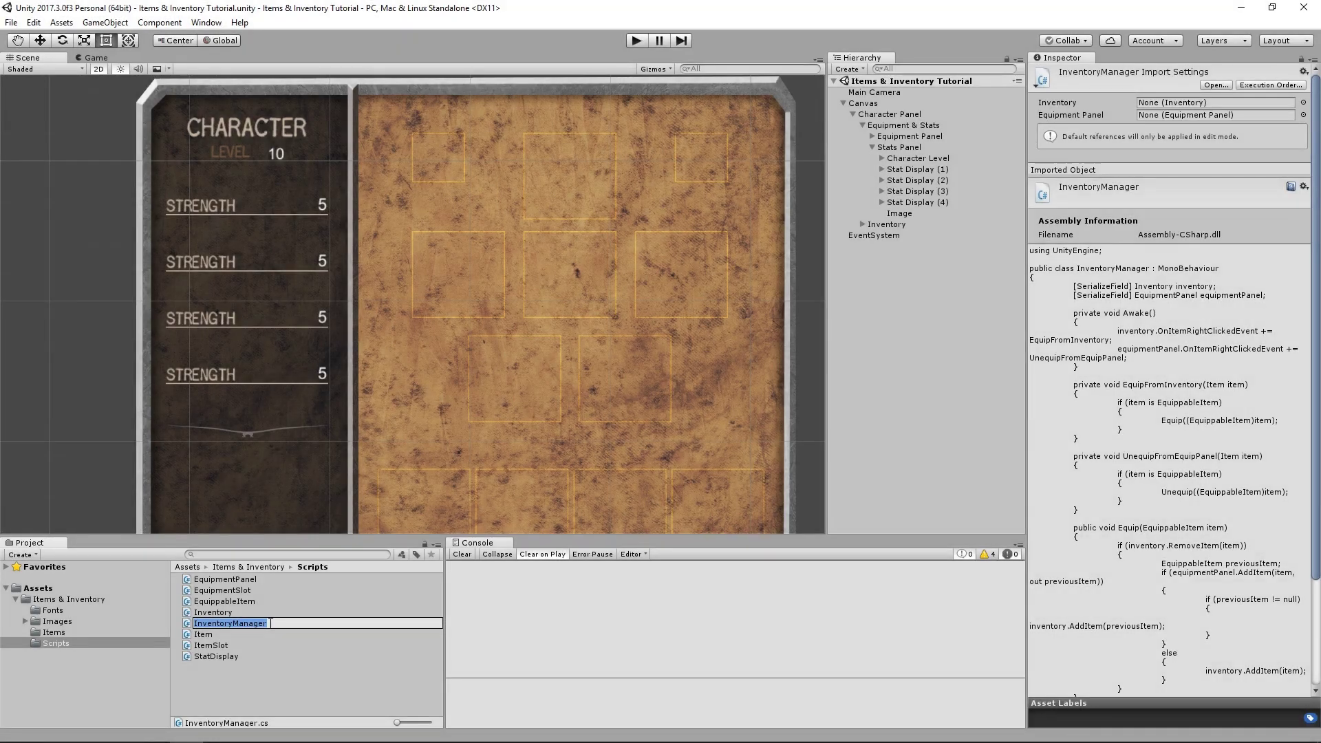
{"action": "type", "text": "Character"}
{"action": "key", "text": "Return"}
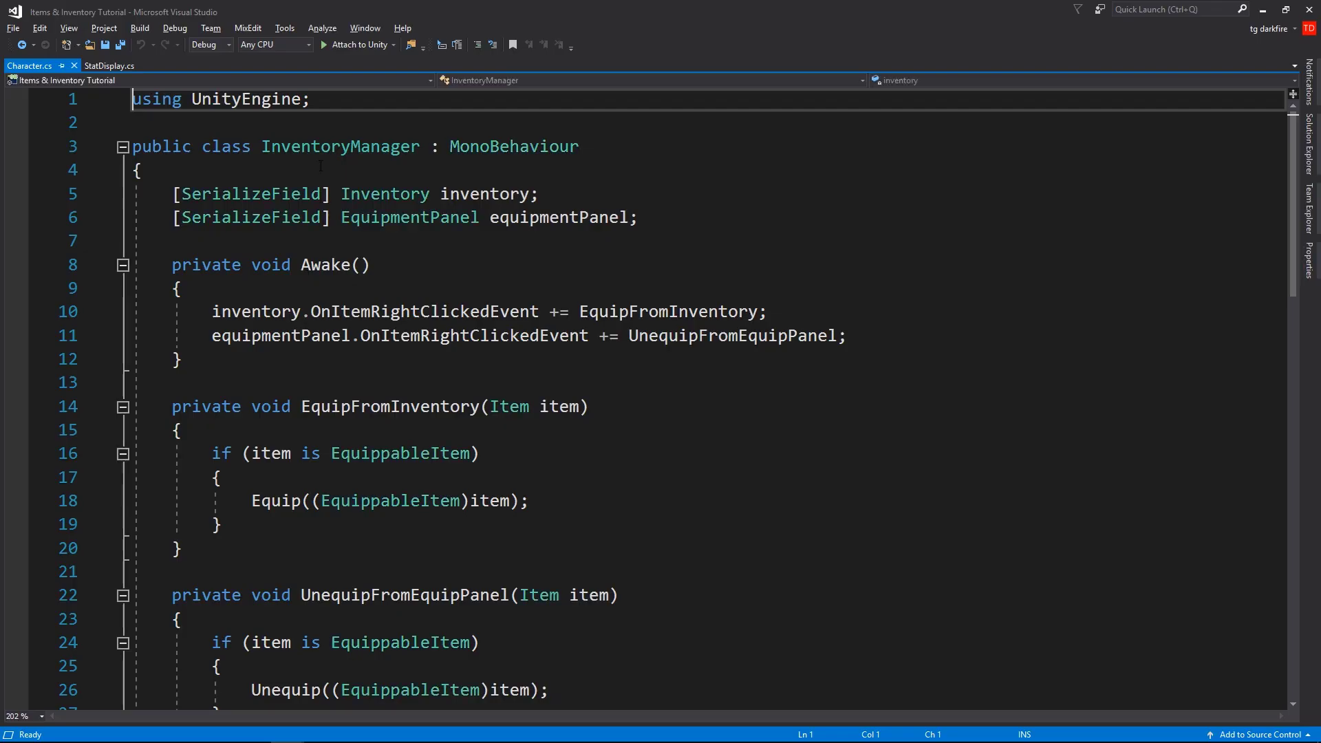
Rename the InventoryManager class to Character and save the script.
{"action": "double_click", "coordinate": [324, 152]}
{"action": "type", "text": "Character"}
{"action": "key", "text": "ctrl+period"}
{"action": "key", "text": "Return"}
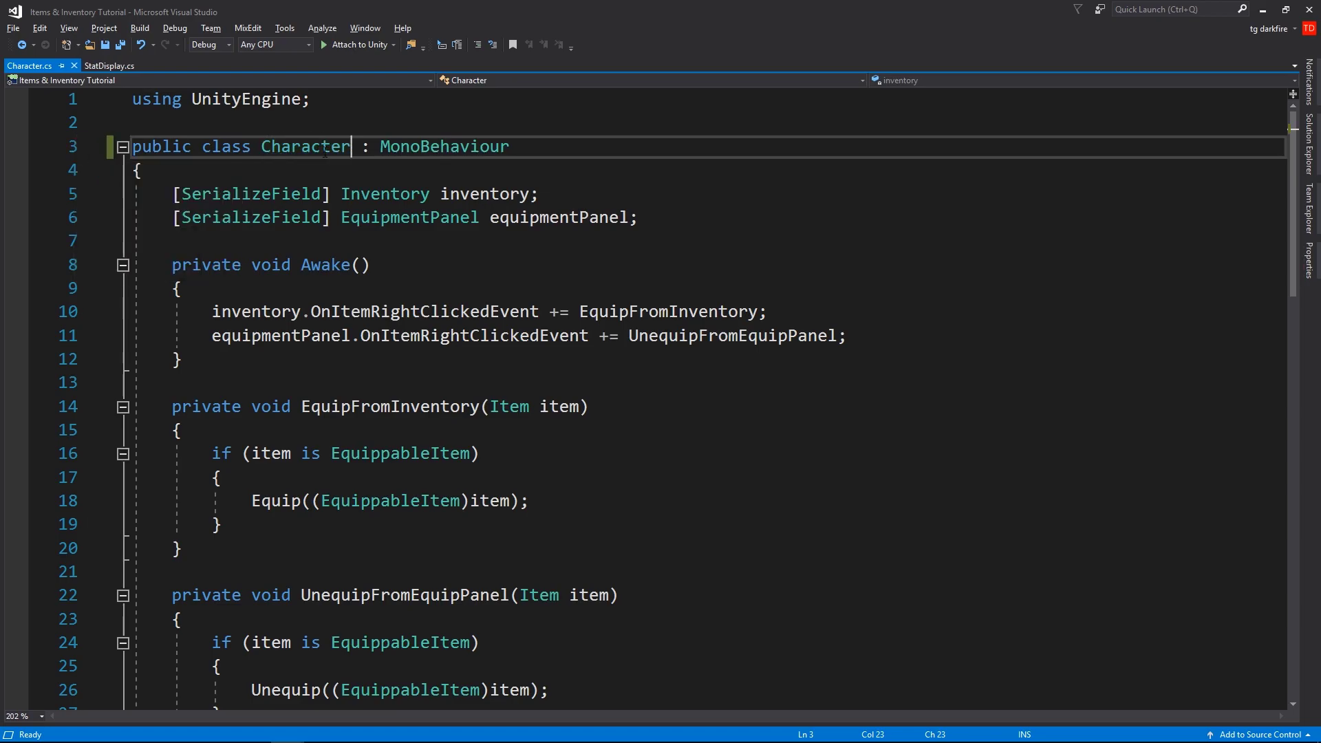
{"action": "key", "text": "ctrl+s"}
Add using Kryz.CharacterStats and public Strength, Agility, Intelligence and Vitality CharacterStat fields.
{"action": "left_click", "coordinate": [417, 110]}
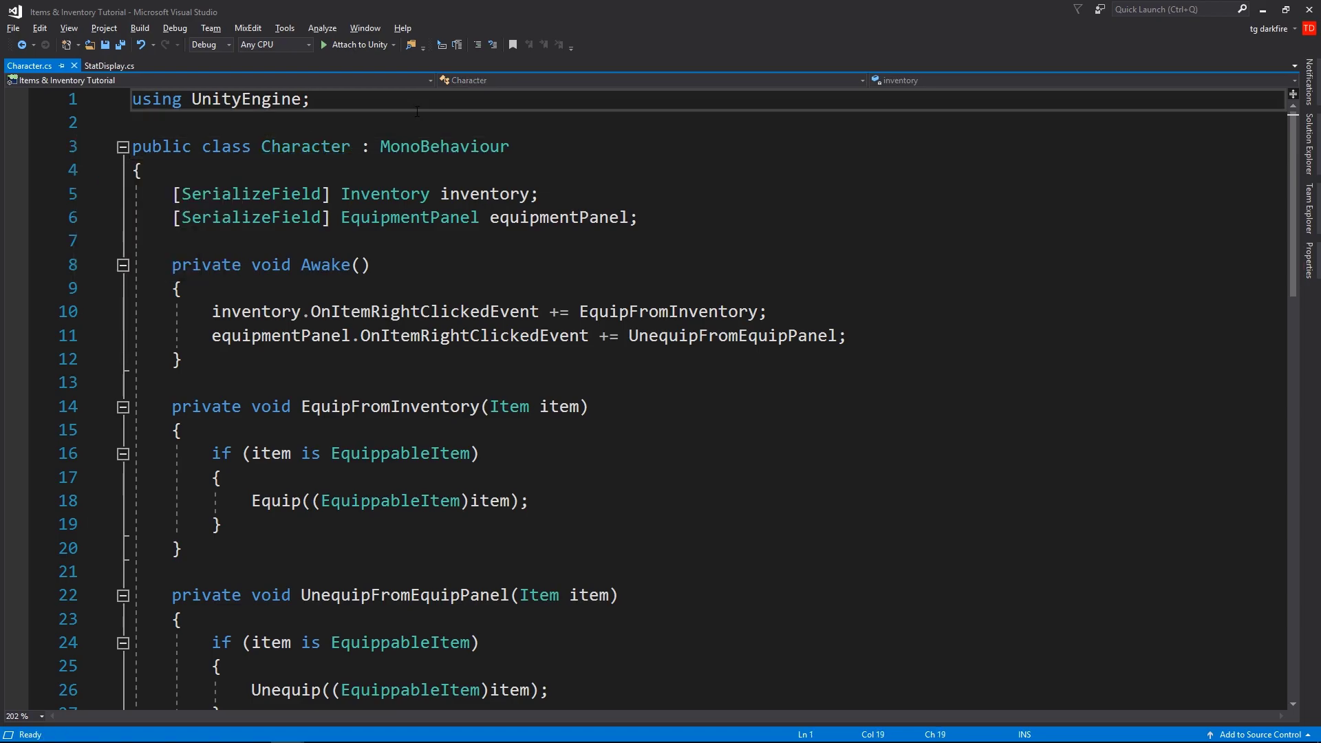
{"action": "key", "text": "Return"}
{"action": "type", "text": "sing Kryz.CharacterStats;"}
{"action": "key", "text": "ctrl+s"}
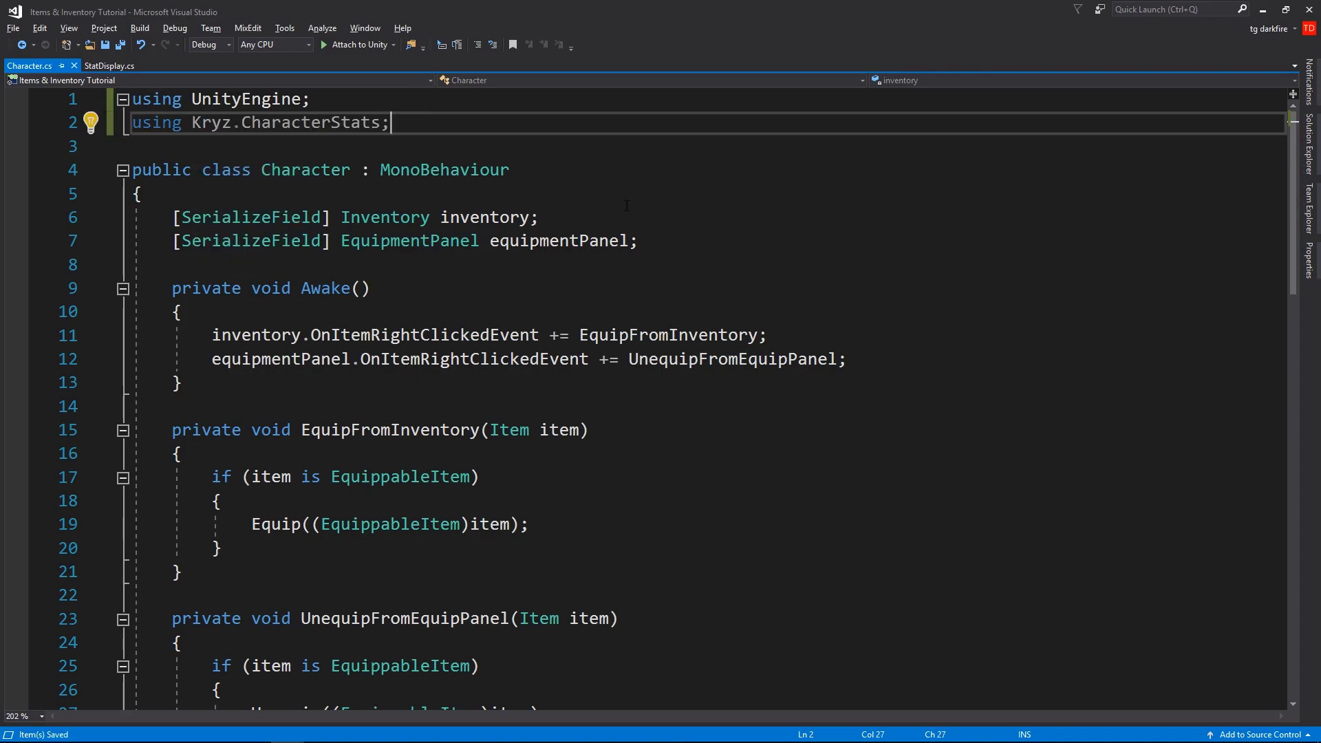
{"action": "left_click", "coordinate": [621, 202]}
{"action": "key", "text": "Return"}
{"action": "type", "text": "public characterStat Strength; public CharacterStat Agility; public CharacterStat Intelligence; public CharacterStat Vitality;"}
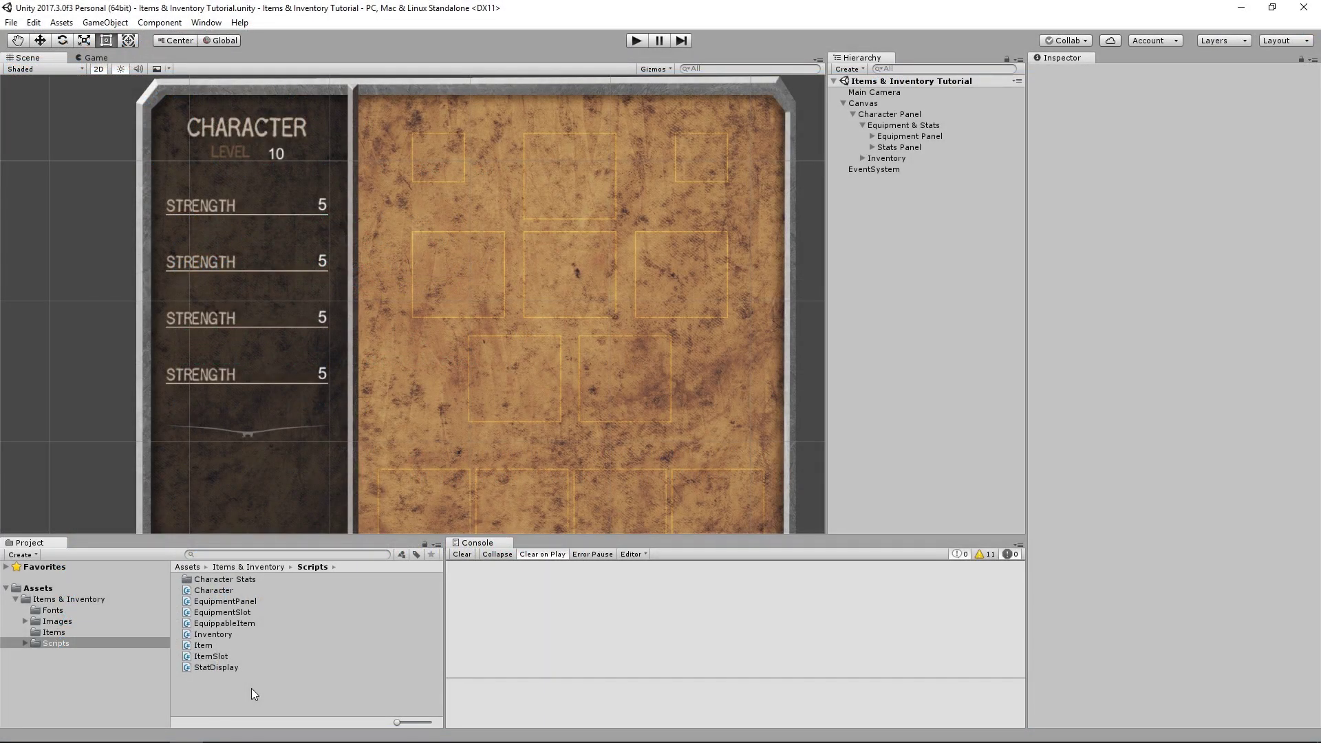
Create a StatPanel C# script in Scripts and declare [SerializeField] StatDisplay[] statDisplays.
{"action": "right_click", "coordinate": [251, 689]}
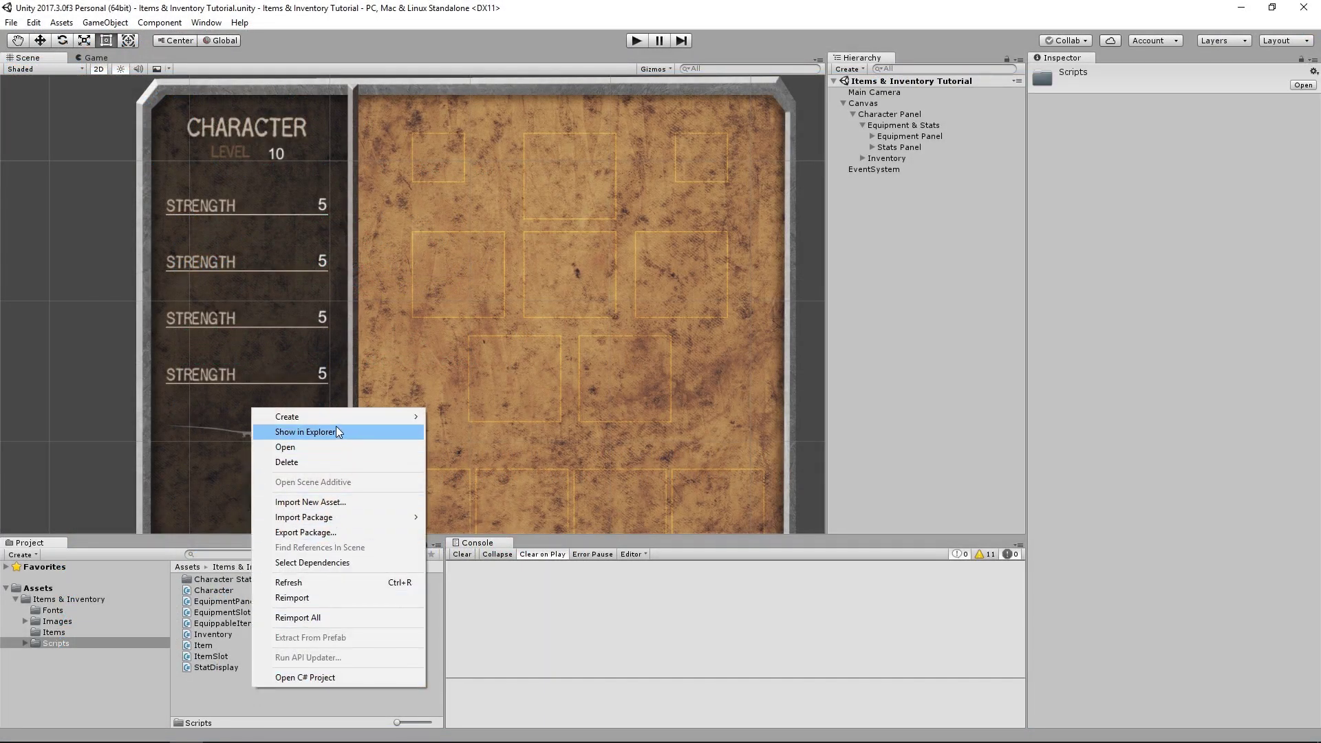
{"action": "left_click", "coordinate": [480, 292]}
{"action": "type", "text": "StatPanel"}
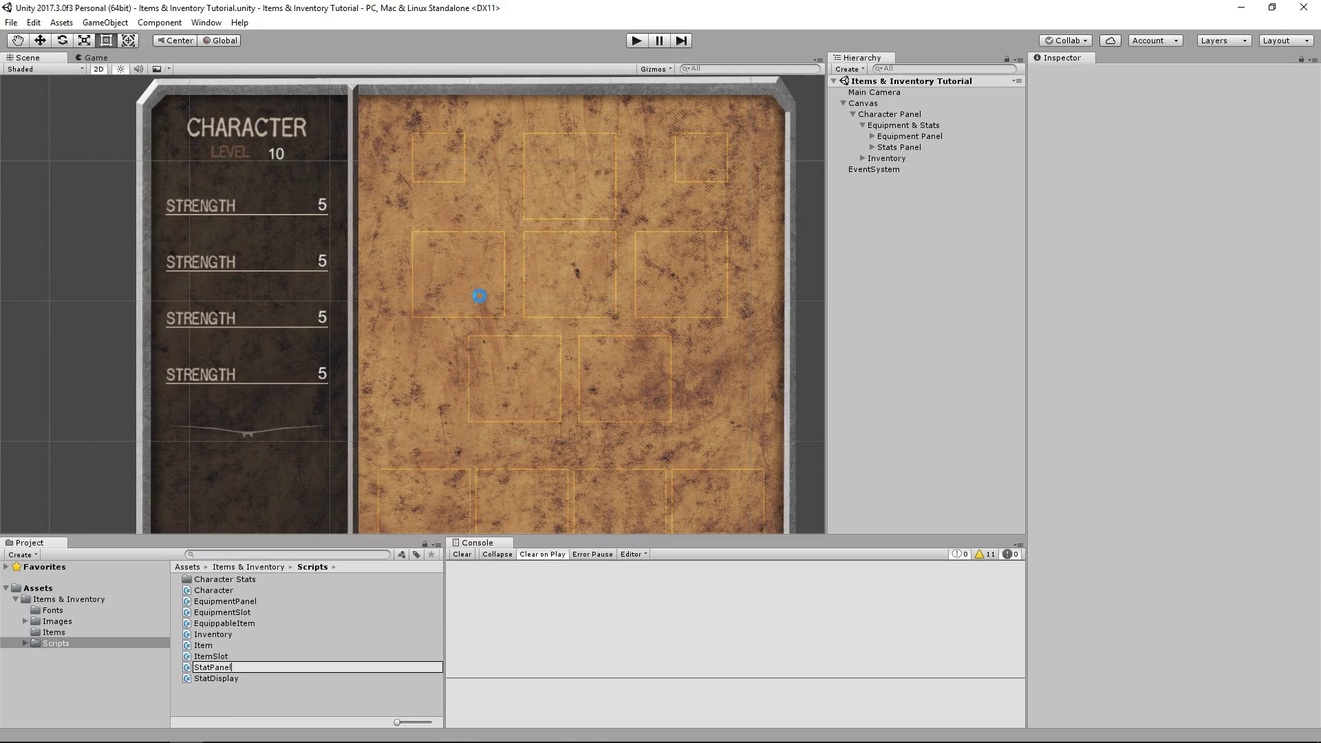
{"action": "key", "text": "Return"}
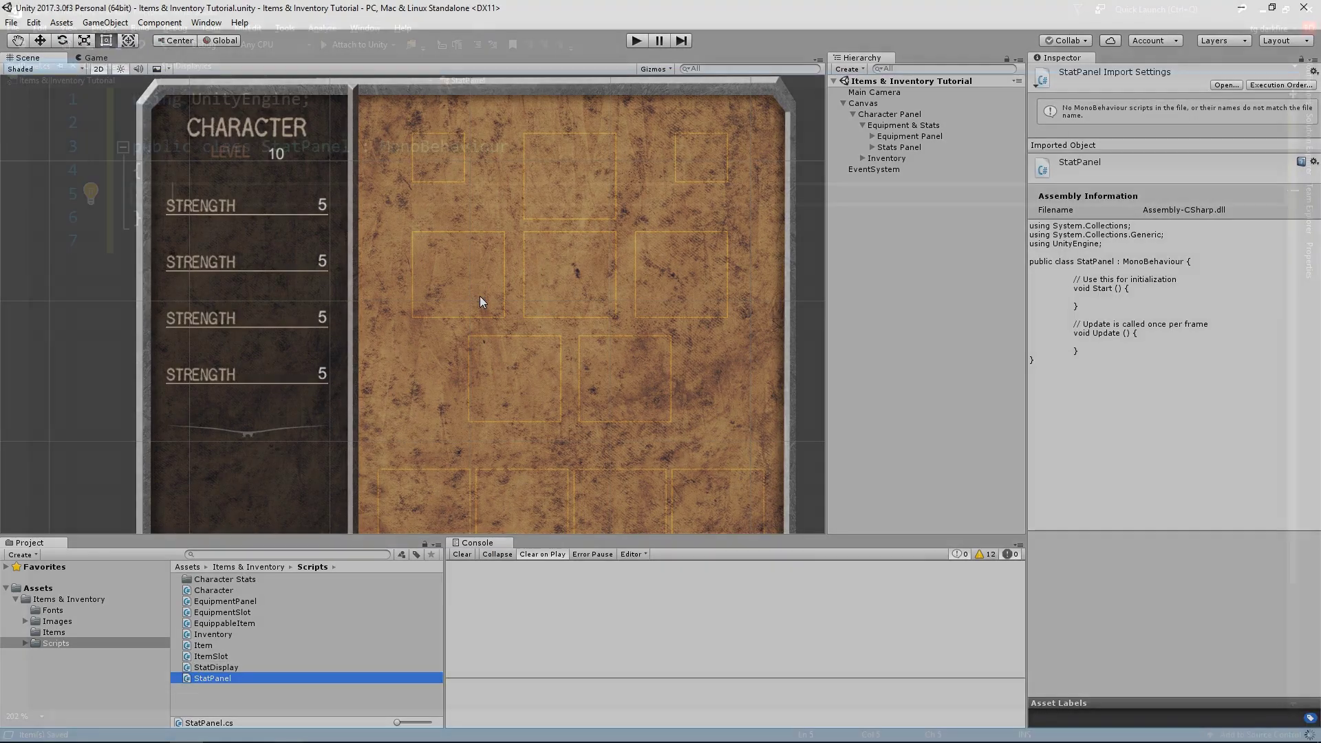
{"action": "type", "text": "[ser"}
{"action": "key", "text": "Tab"}
{"action": "type", "text": "] stat"}
{"action": "key", "text": "Tab"}
{"action": "type", "text": "[] statDisplays;"}
Make OnValidate assign statDisplays from GetComponentsInChildren<StatDisplay>().
{"action": "key", "text": "Return"}
{"action": "type", "text": "onv"}
{"action": "key", "text": "Tab"}
{"action": "type", "text": "statd"}
{"action": "key", "text": "Tab"}
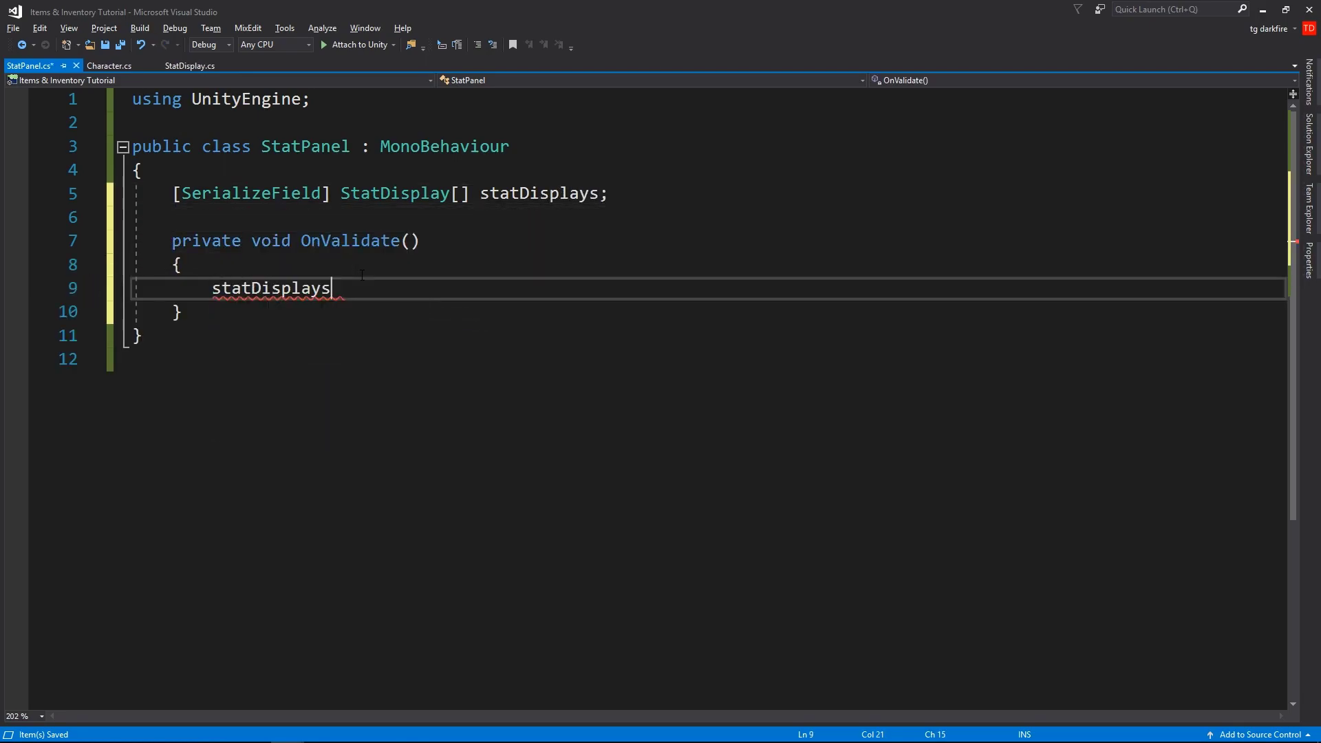
{"action": "type", "text": "= getcomponentsin"}
{"action": "key", "text": "Tab"}
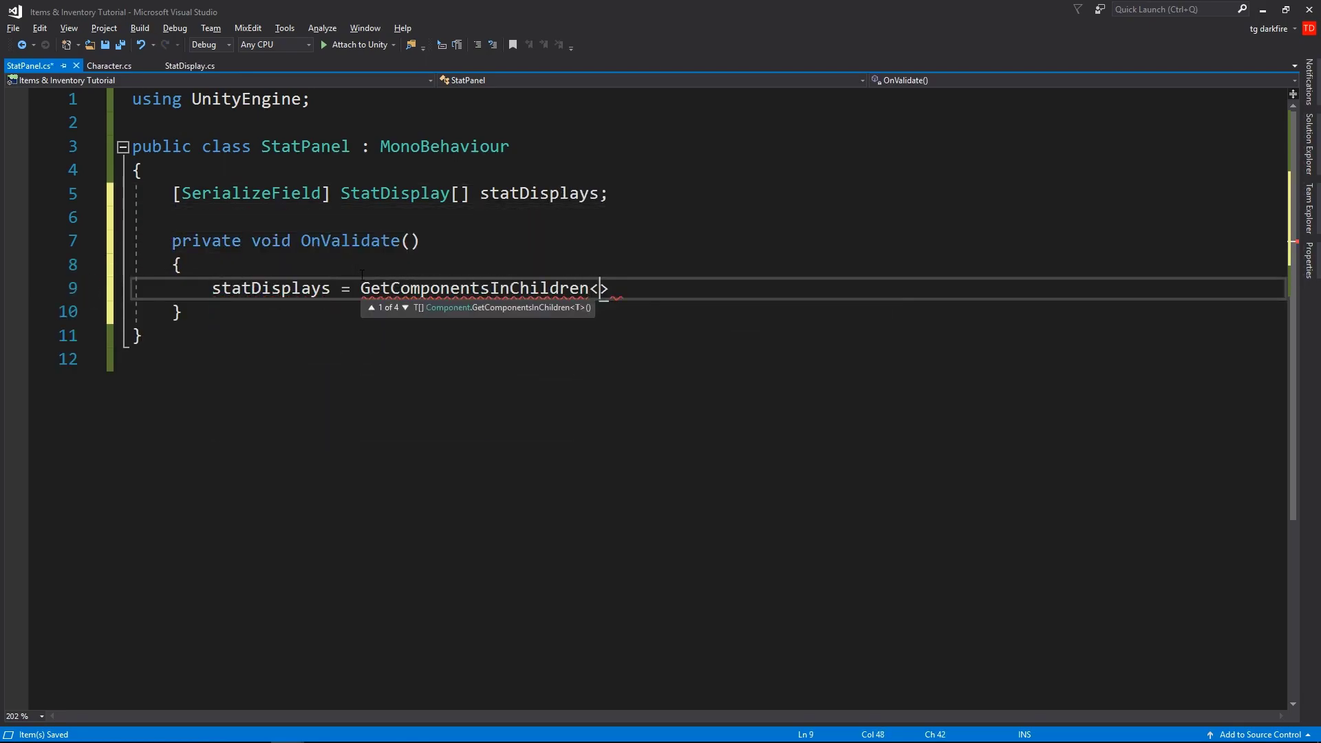
{"action": "type", "text": "stat"}
{"action": "key", "text": "Tab"}
{"action": "type", "text": "();"}
Add a CharacterStat[] stats field and a string[] statNames field, then save.
{"action": "key", "text": "Up"}
{"action": "key", "text": "Up"}
{"action": "key", "text": "Up"}
{"action": "key", "text": "End"}
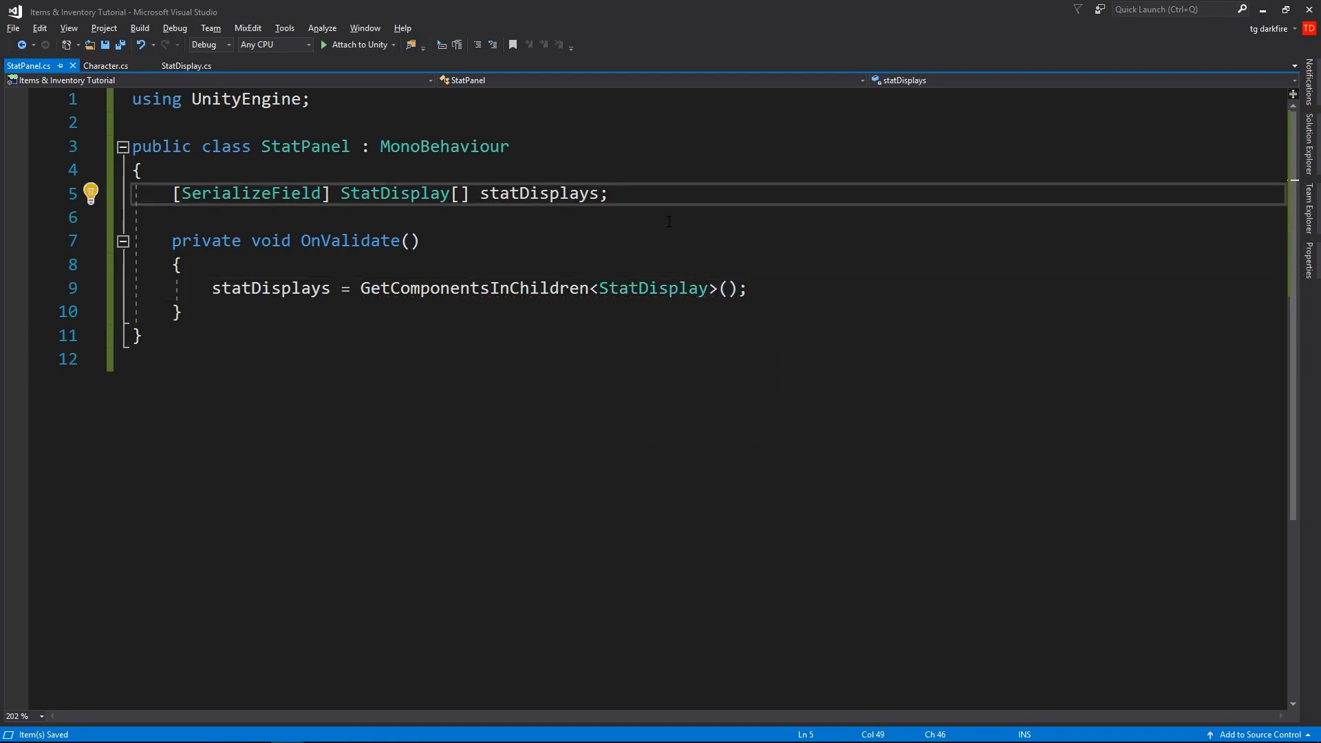
{"action": "key", "text": "Return"}
{"action": "key", "text": "Return"}
{"action": "type", "text": "private chara"}
{"action": "key", "text": "Down"}
{"action": "key", "text": "Down"}
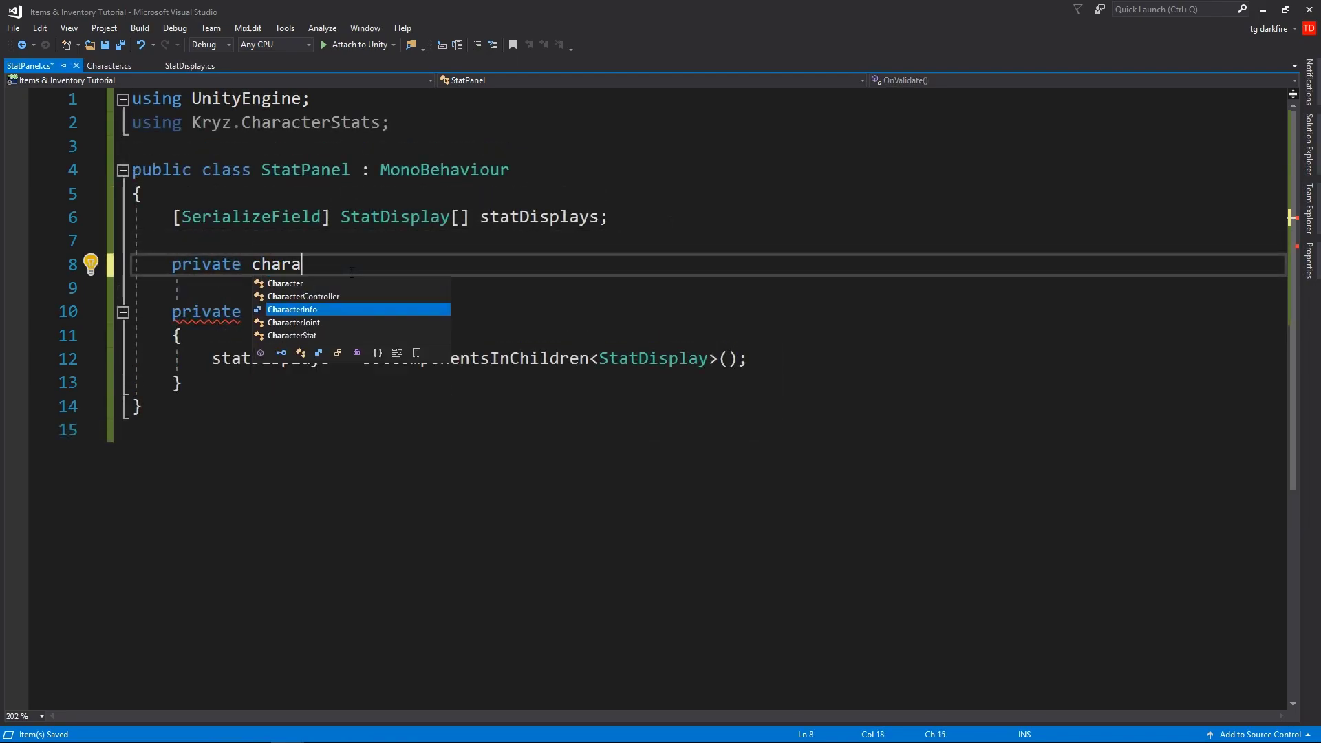
{"action": "key", "text": "Down"}
{"action": "key", "text": "Down"}
{"action": "key", "text": "Tab"}
{"action": "type", "text": "[] stats;"}
{"action": "key", "text": "Up"}
{"action": "key", "text": "Return"}
{"action": "type", "text": "[SerializeField] string statNam"}
{"action": "key", "text": "ctrl+Left"}
{"action": "key", "text": "Left"}
{"action": "type", "text": "["}
{"action": "key", "text": "ctrl+s"}
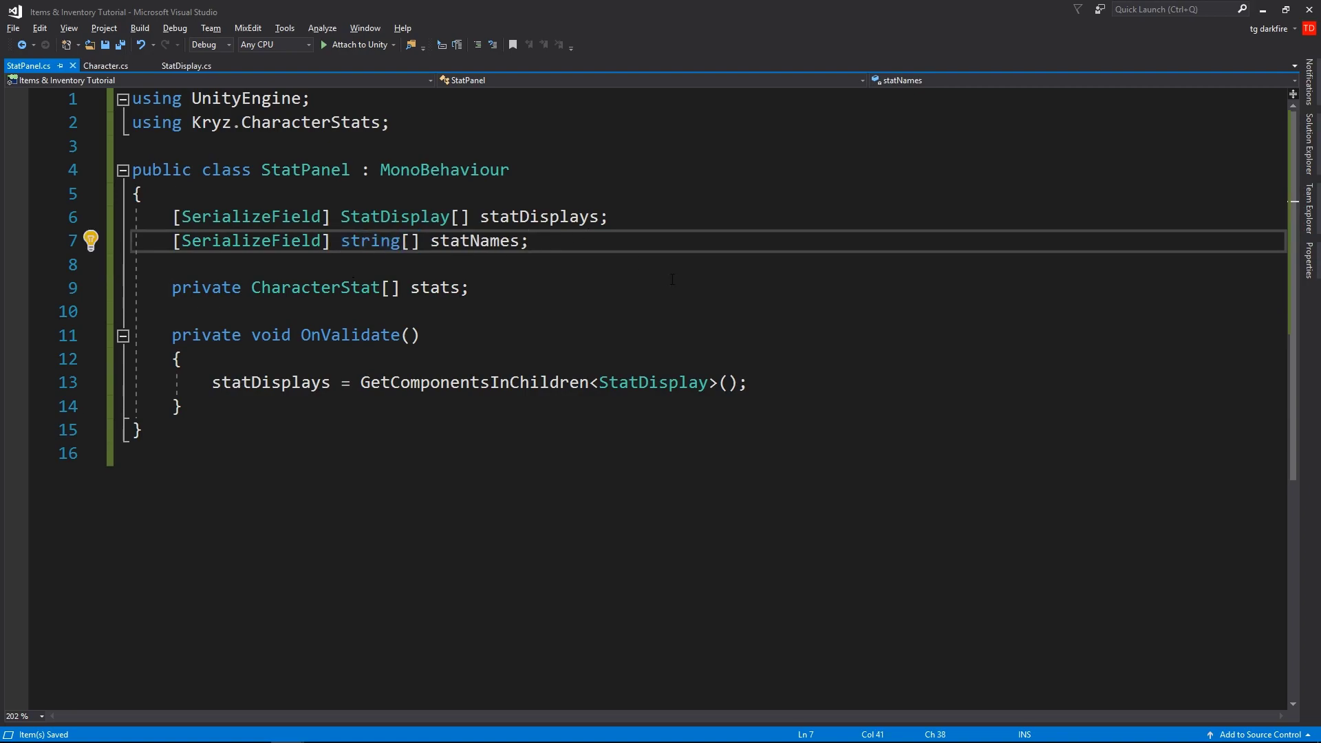
Write public void SetStats(params CharacterStat[] charStats) storing charStats in stats, and save.
{"action": "left_click", "coordinate": [702, 406]}
{"action": "key", "text": "Return"}
{"action": "key", "text": "Return"}
{"action": "type", "text": "public void SetStats"}
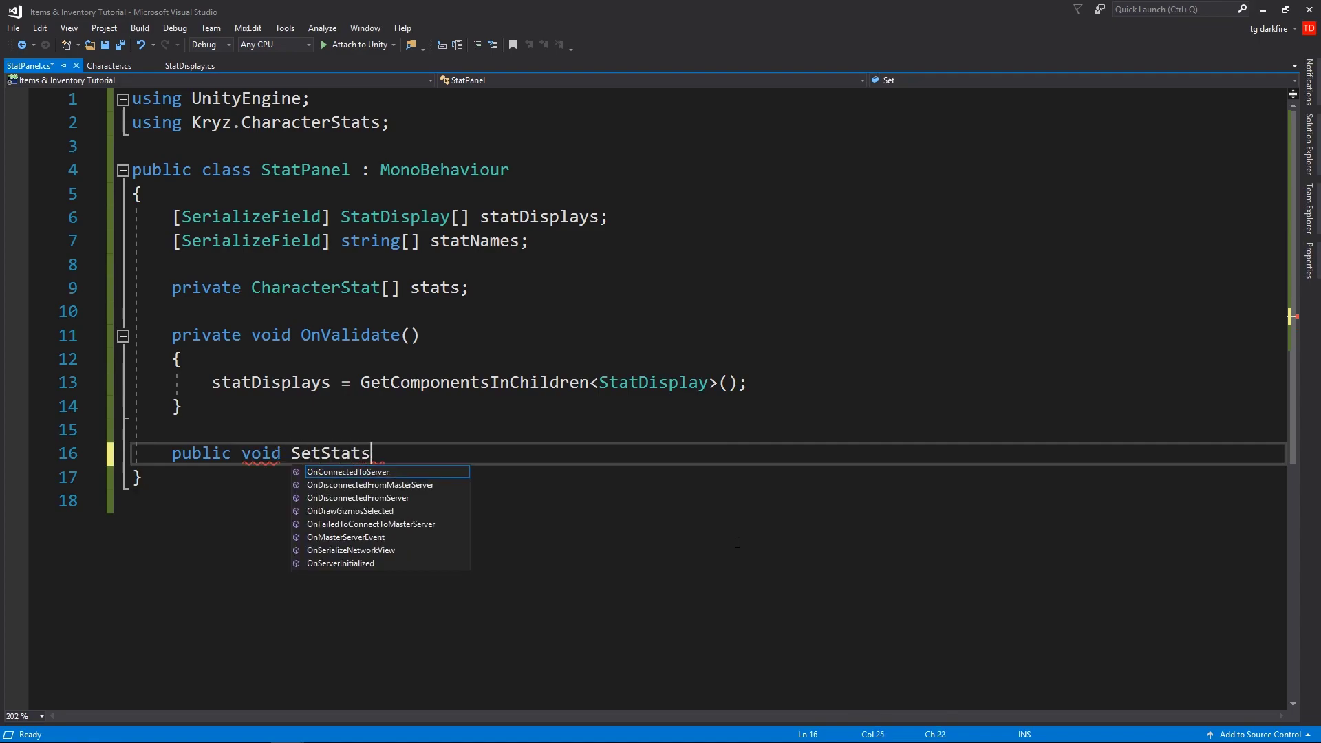
{"action": "type", "text": "(p"}
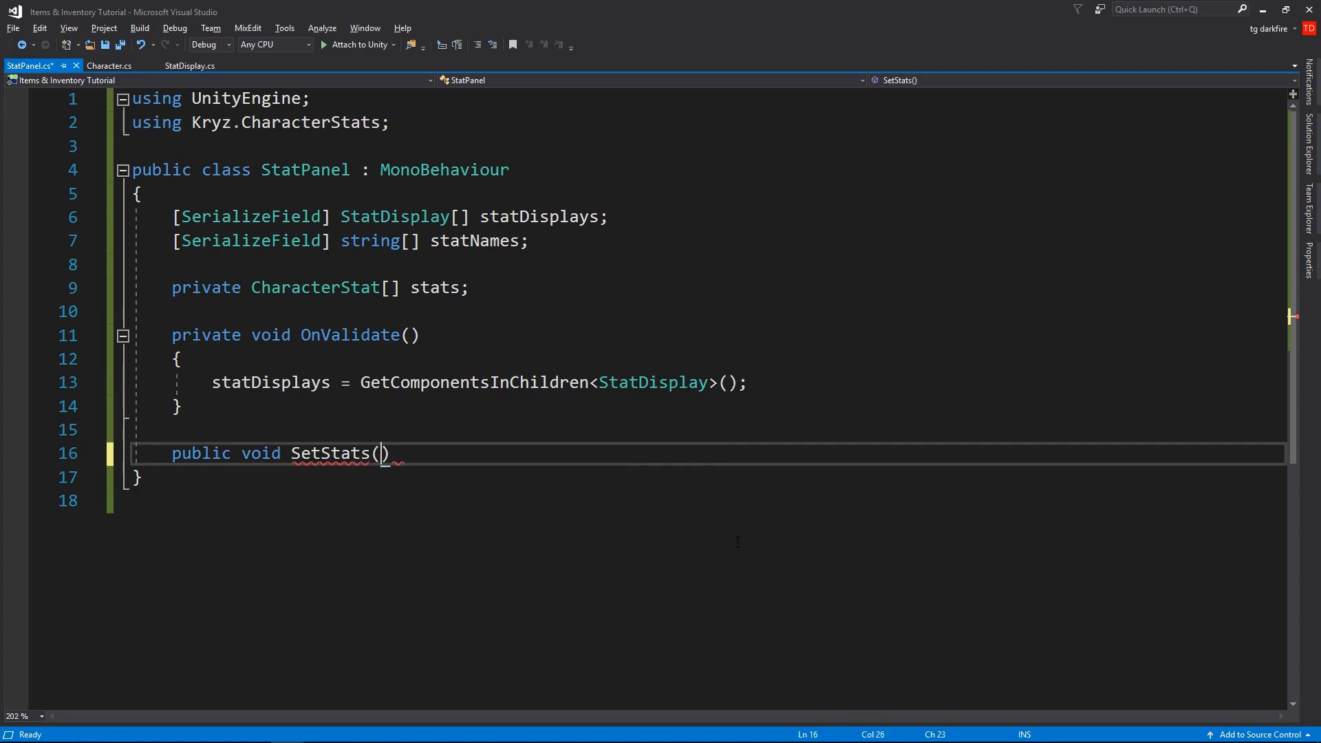
{"action": "type", "text": "ara"}
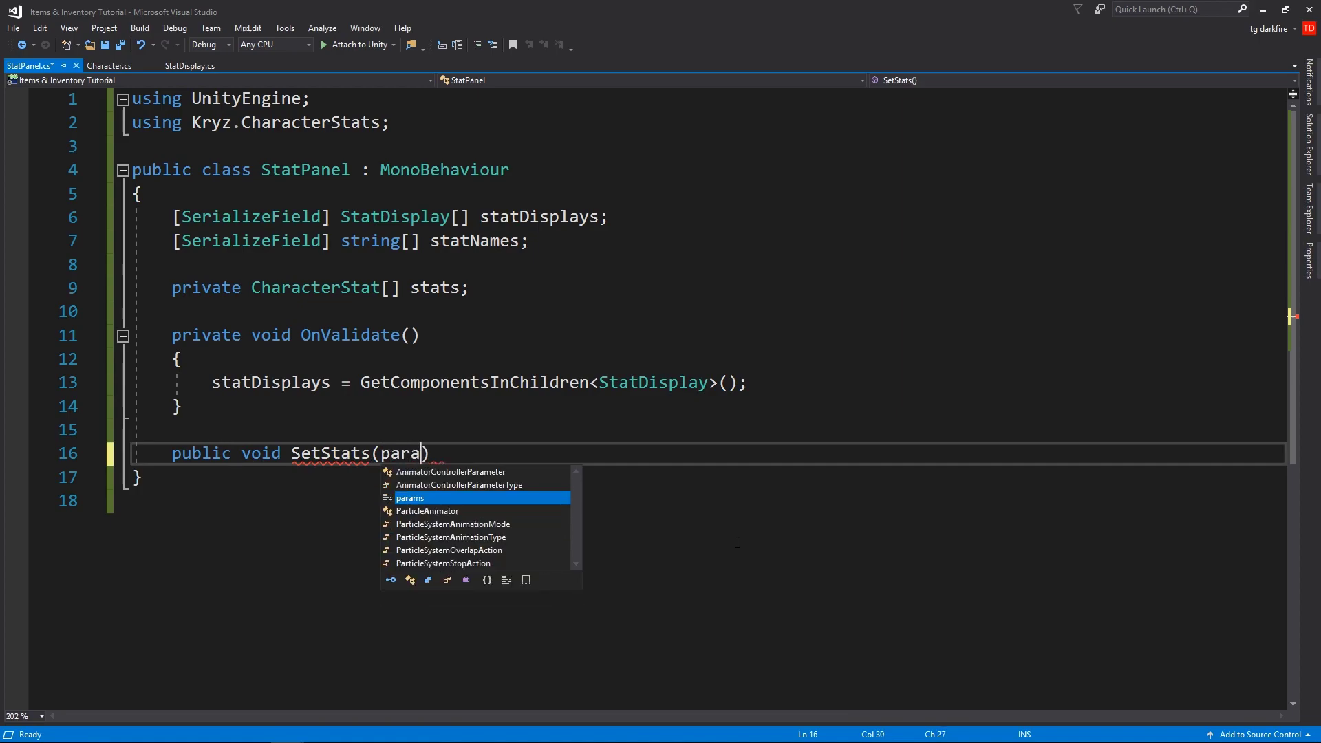
{"action": "type", "text": "ms chara"}
{"action": "key", "text": "Down"}
{"action": "key", "text": "Down"}
{"action": "key", "text": "Down"}
{"action": "key", "text": "Down"}
{"action": "key", "text": "Tab"}
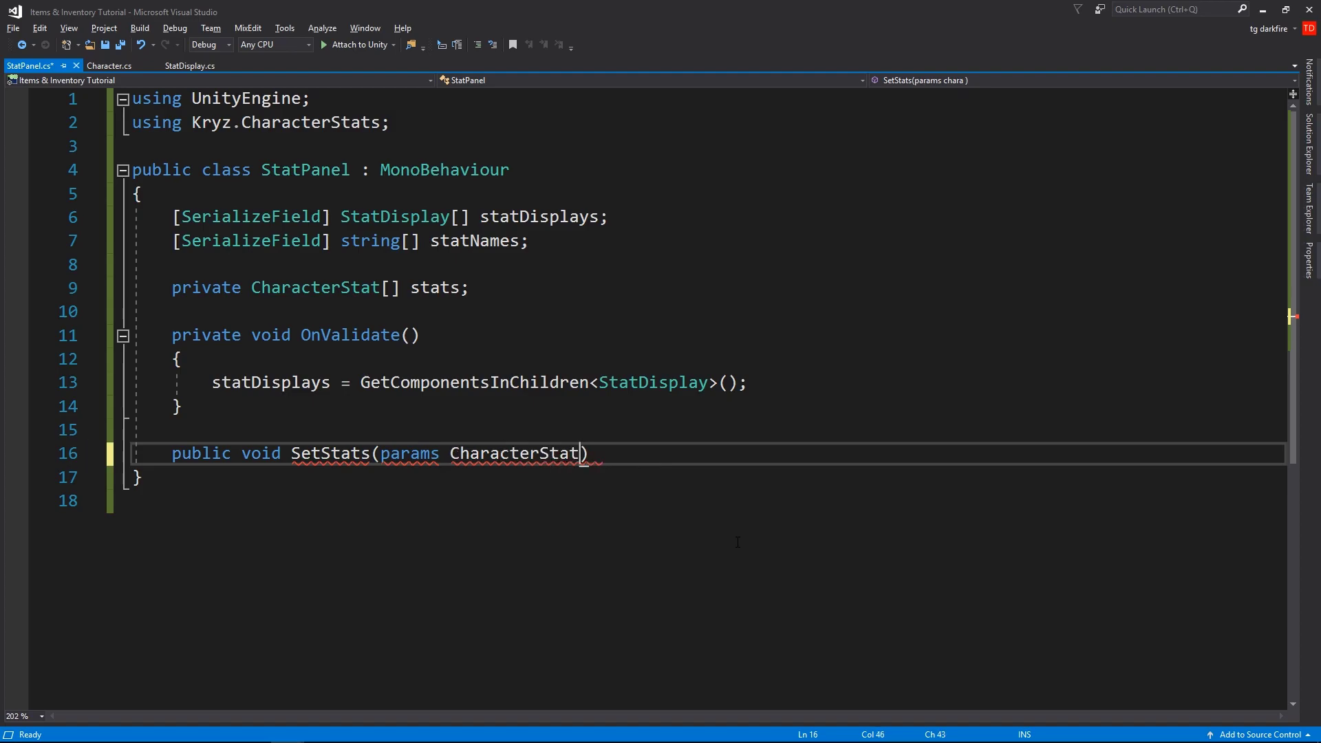
{"action": "type", "text": "[] charStats"}
{"action": "key", "text": "End"}
{"action": "key", "text": "Return"}
{"action": "key", "text": "Return"}
{"action": "type", "text": "stats = charStats;"}
{"action": "key", "text": "ctrl+s"}
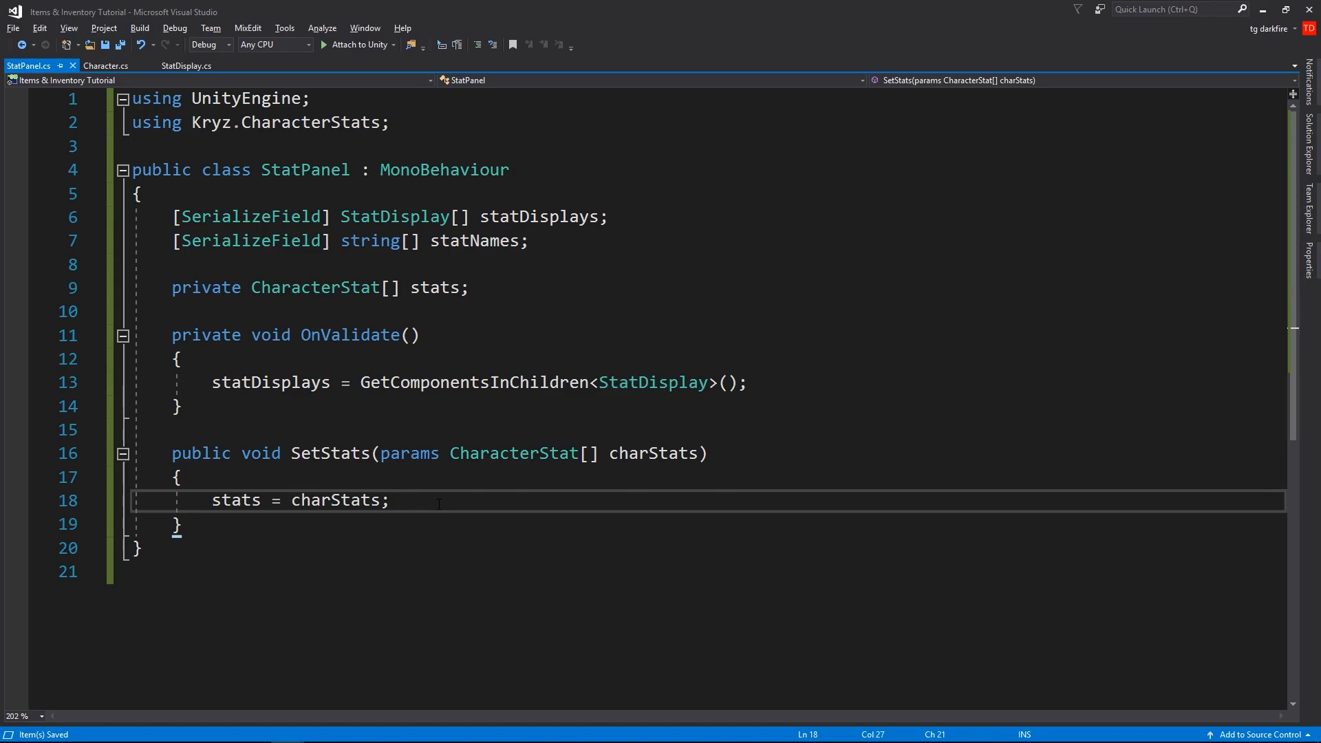
{"action": "scroll", "coordinate": [439, 503], "scroll_direction": "down", "scroll_amount": 2}
Log 'Not Enough Stat Displays!' and return when stats.Length exceeds statDisplays.Length.
{"action": "key", "text": "Return"}
{"action": "key", "text": "Return"}
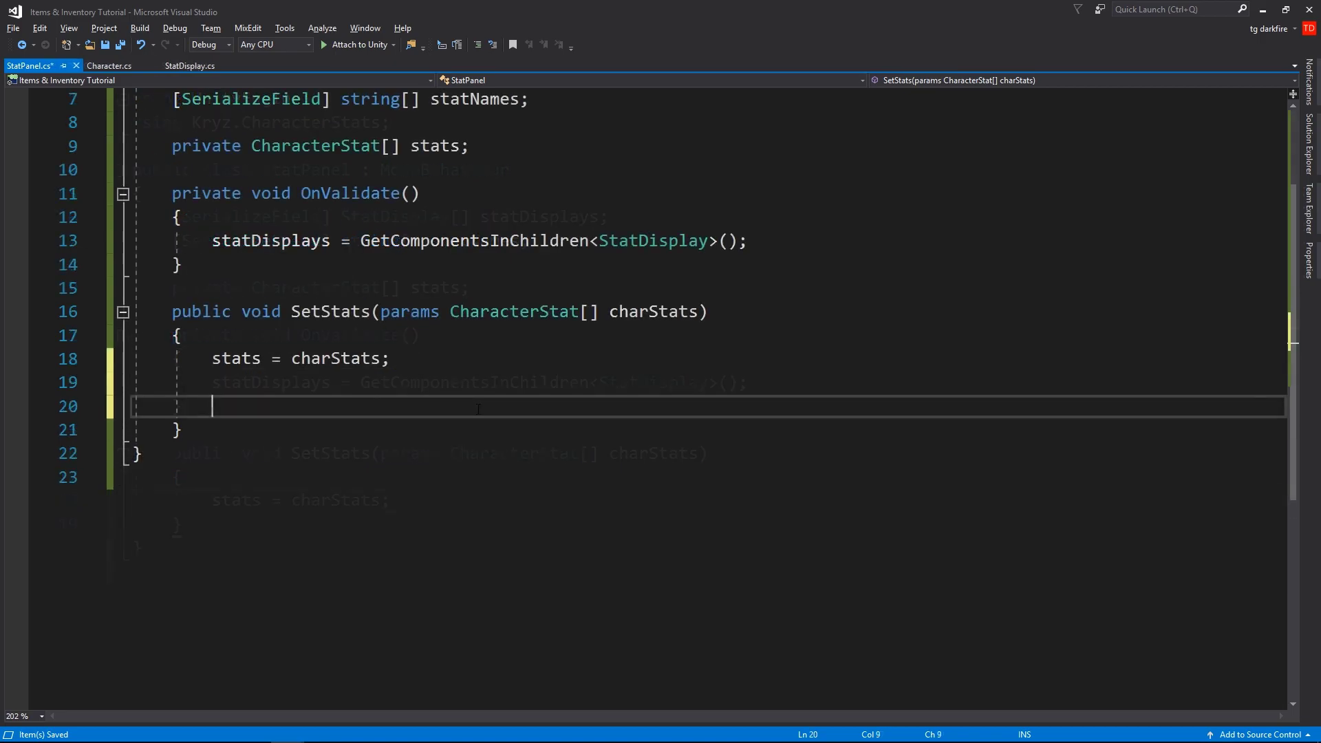
{"action": "type", "text": "(stats.Length > "}
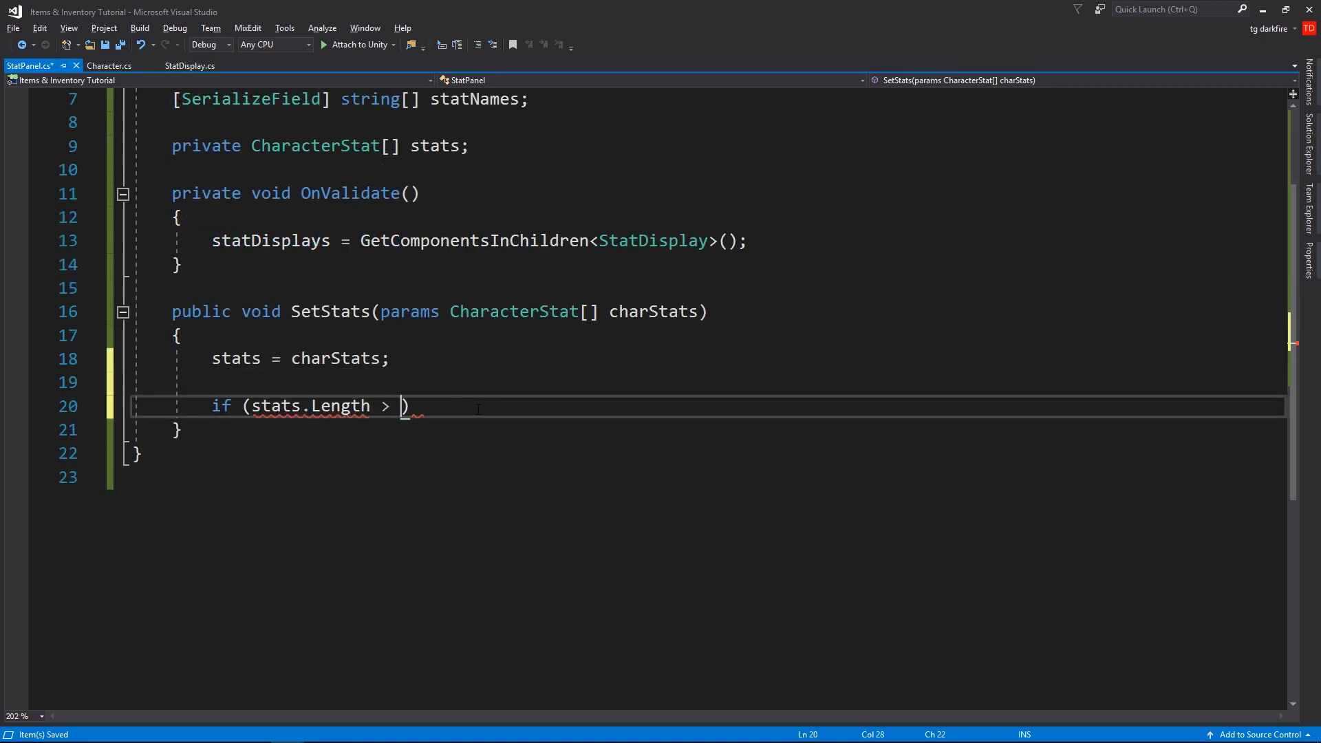
{"action": "type", "text": "statsd"}
{"action": "key", "text": "BackSpace"}
{"action": "key", "text": "BackSpace"}
{"action": "type", "text": "Displays.Length"}
{"action": "key", "text": "End"}
{"action": "key", "text": "Return"}
{"action": "type", "text": "{Debug.LogError("}
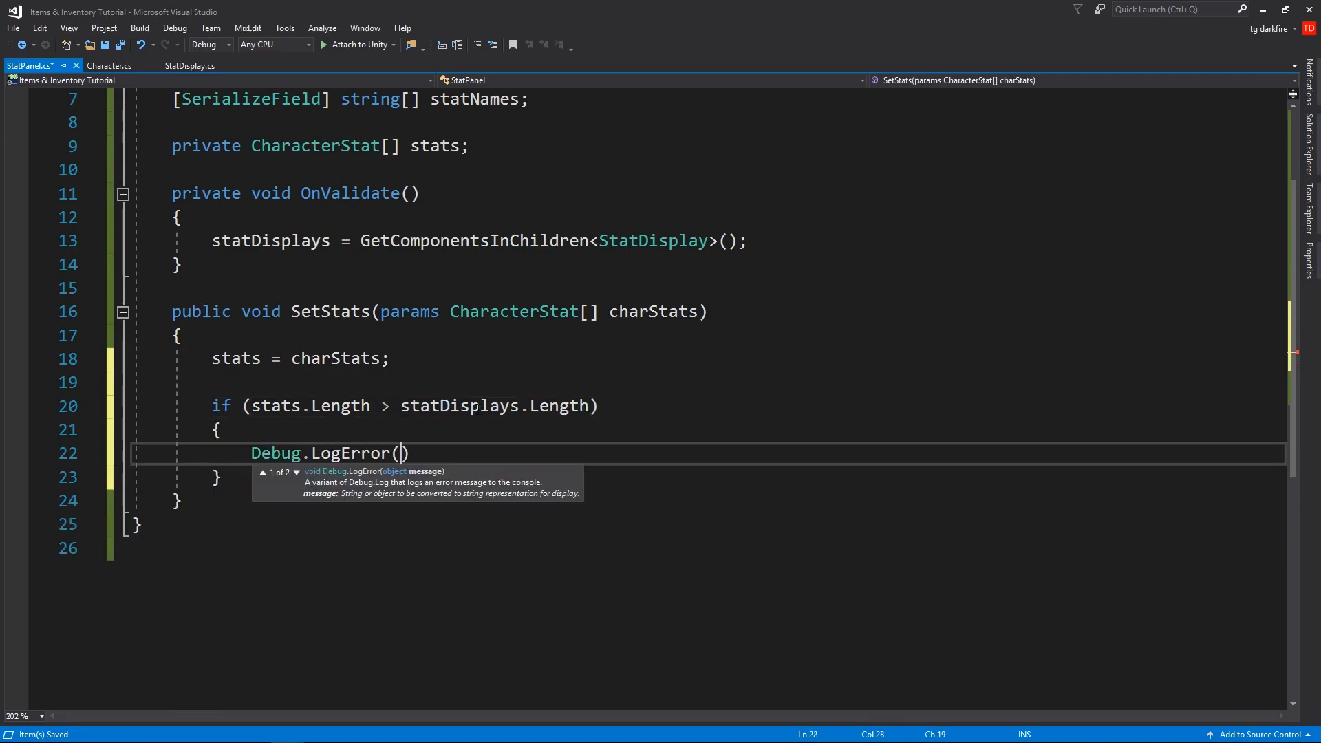
{"action": "type", "text": "t Displays!"}
{"action": "key", "text": "End"}
{"action": "type", "text": ";"}
{"action": "key", "text": "Return"}
{"action": "type", "text": "return;"}
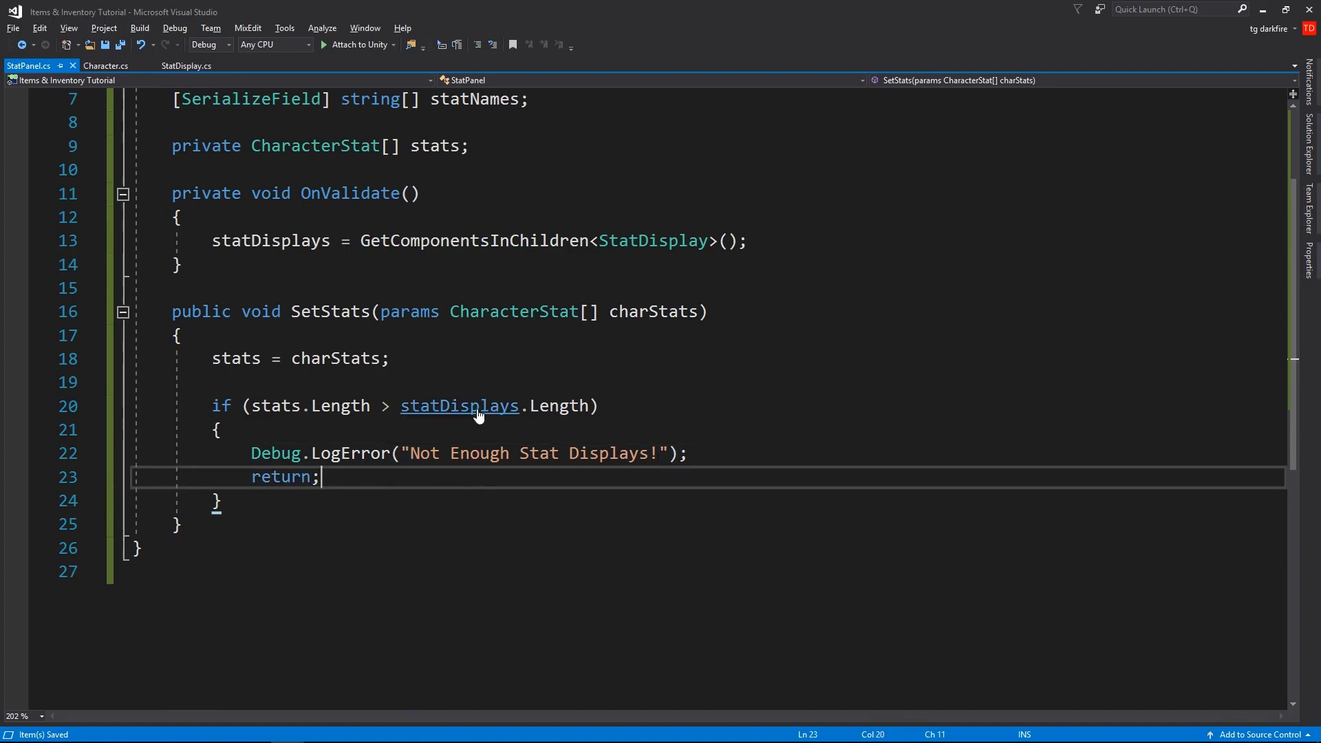
{"action": "key", "text": "Down"}
{"action": "key", "text": "Return"}
{"action": "key", "text": "Return"}
{"action": "type", "text": "for"}
Loop over statDisplays calling SetActive(i < stats.Length), then save.
{"action": "key", "text": "Tab"}
{"action": "key", "text": "Tab"}
{"action": "key", "text": "Tab"}
{"action": "type", "text": "stat"}
{"action": "key", "text": "Tab"}
{"action": "type", "text": ".Length"}
{"action": "key", "text": "Return"}
{"action": "type", "text": "stat"}
{"action": "key", "text": "Tab"}
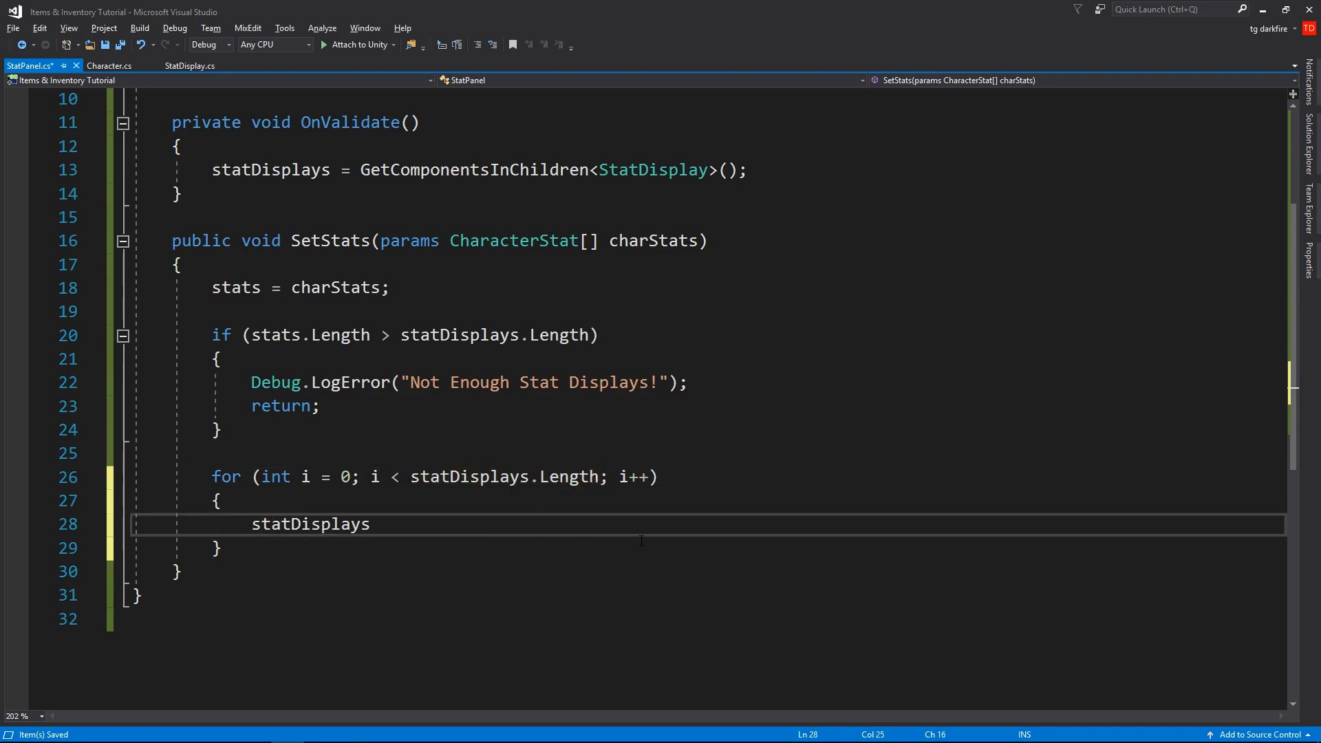
{"action": "type", "text": "i].ga."}
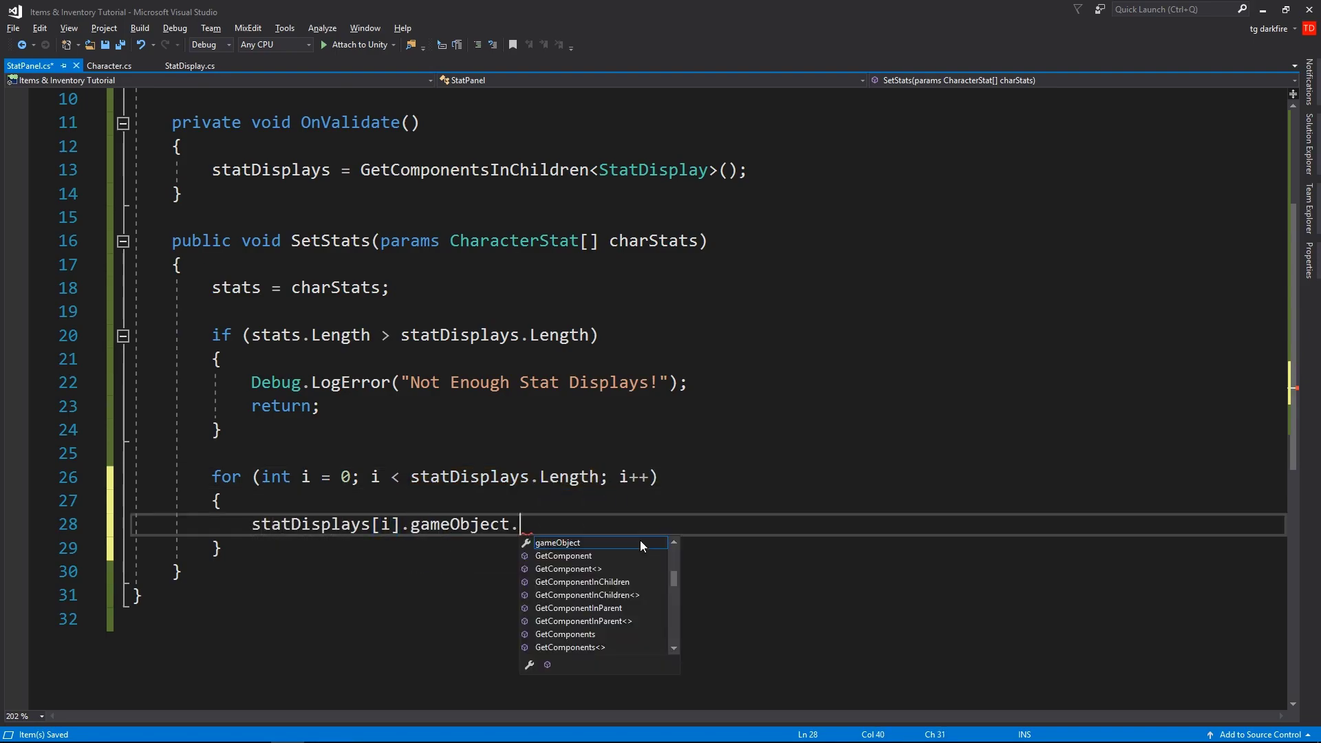
{"action": "type", "text": "set(i <"}
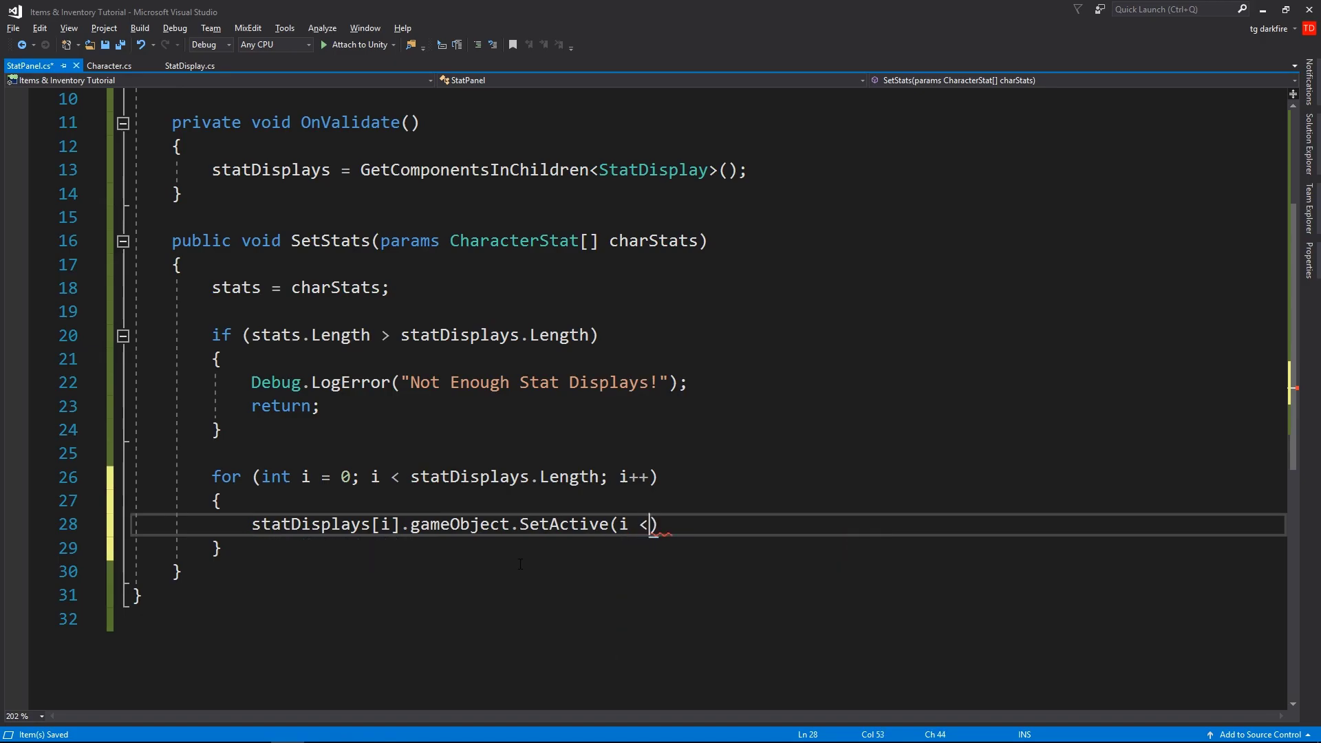
{"action": "type", "text": "tats.Length"}
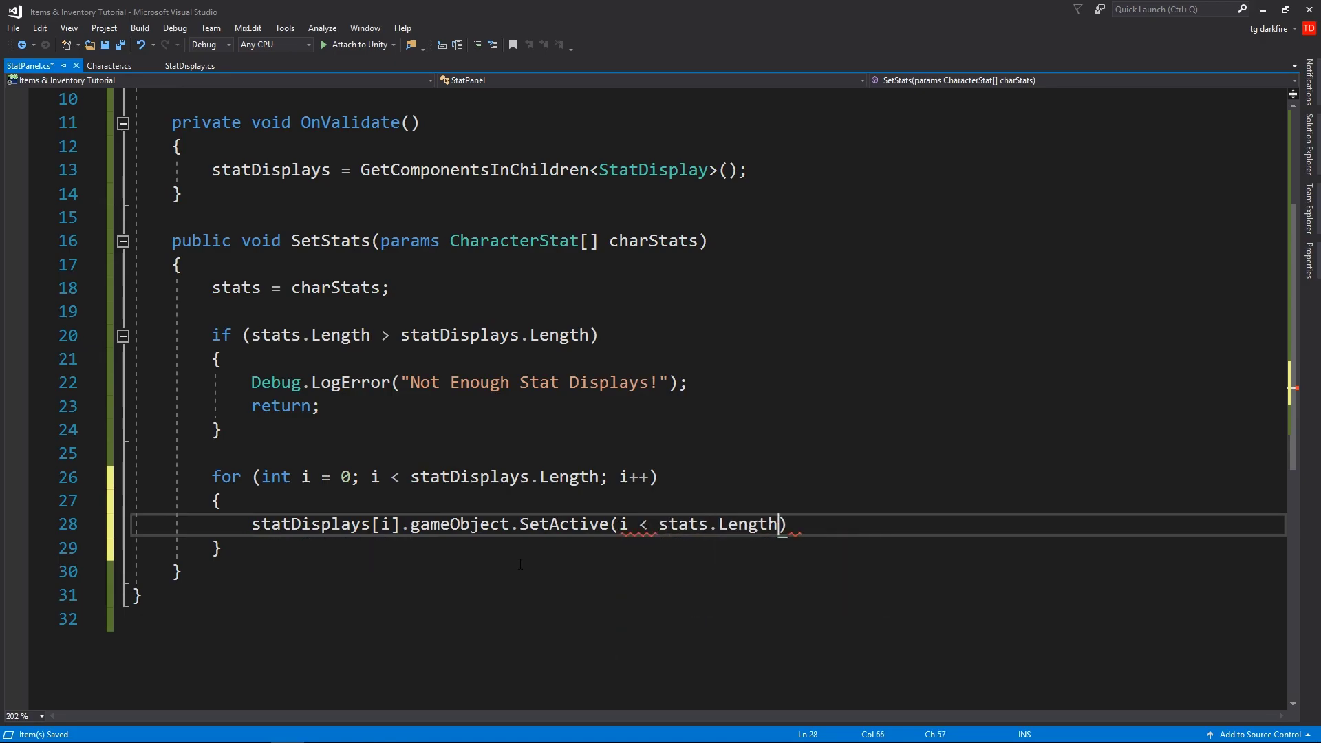
{"action": "type", "text": ")"}
{"action": "key", "text": "ctrl+s"}
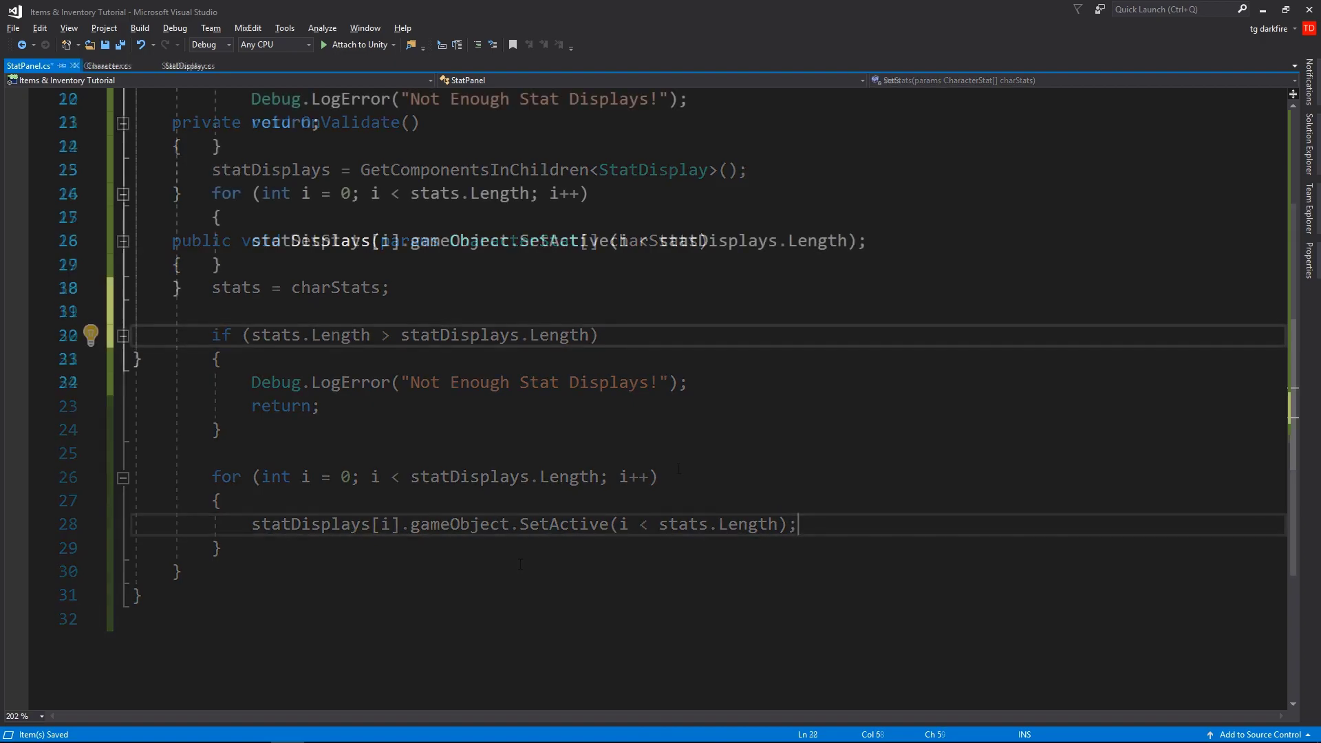
{"action": "type", "text": "public void UpdateStatValues()"}
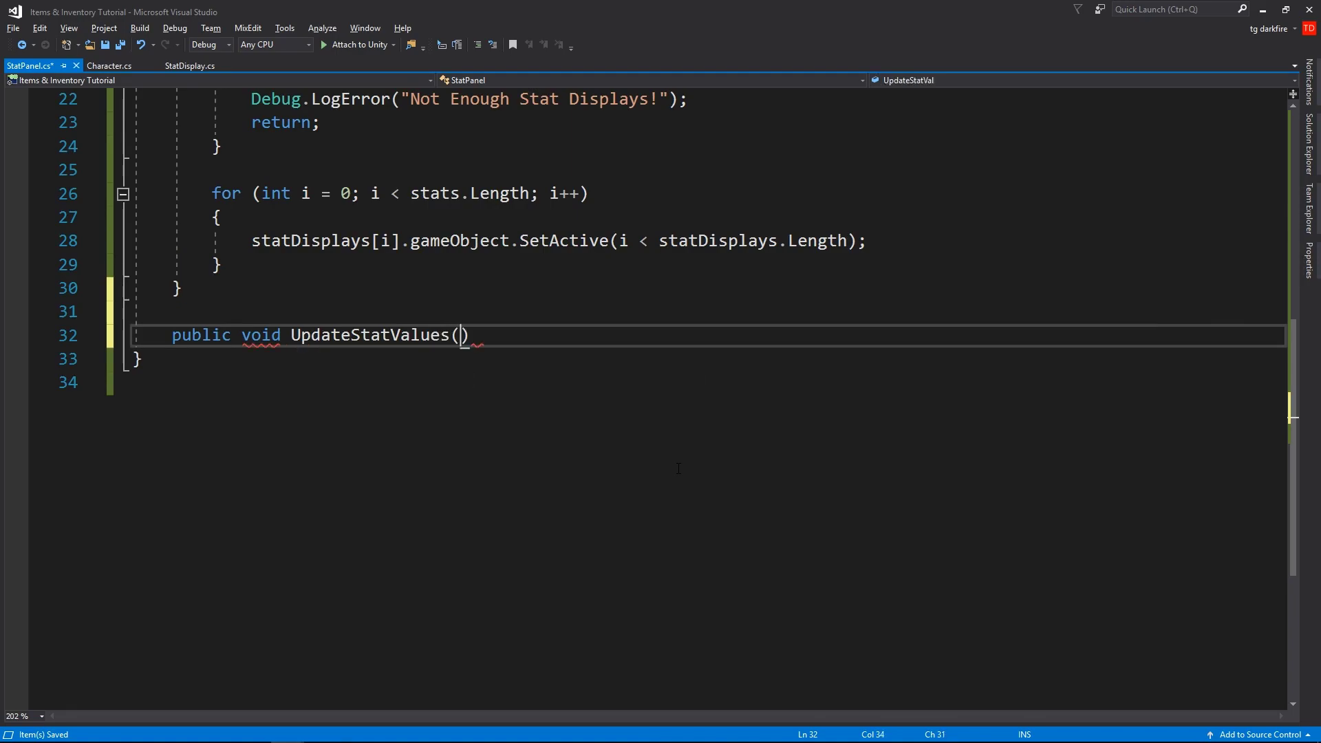
Write UpdateStatValues looping to set statDisplays[i].ValueText.text = stats[i].Value.ToString(), and save.
{"action": "key", "text": "Return"}
{"action": "type", "text": "{"}
{"action": "key", "text": "Return"}
{"action": "type", "text": "for"}
{"action": "key", "text": "Tab"}
{"action": "key", "text": "Tab"}
{"action": "key", "text": "Tab"}
{"action": "type", "text": "stats.Length"}
{"action": "key", "text": "Return"}
{"action": "type", "text": "tats"}
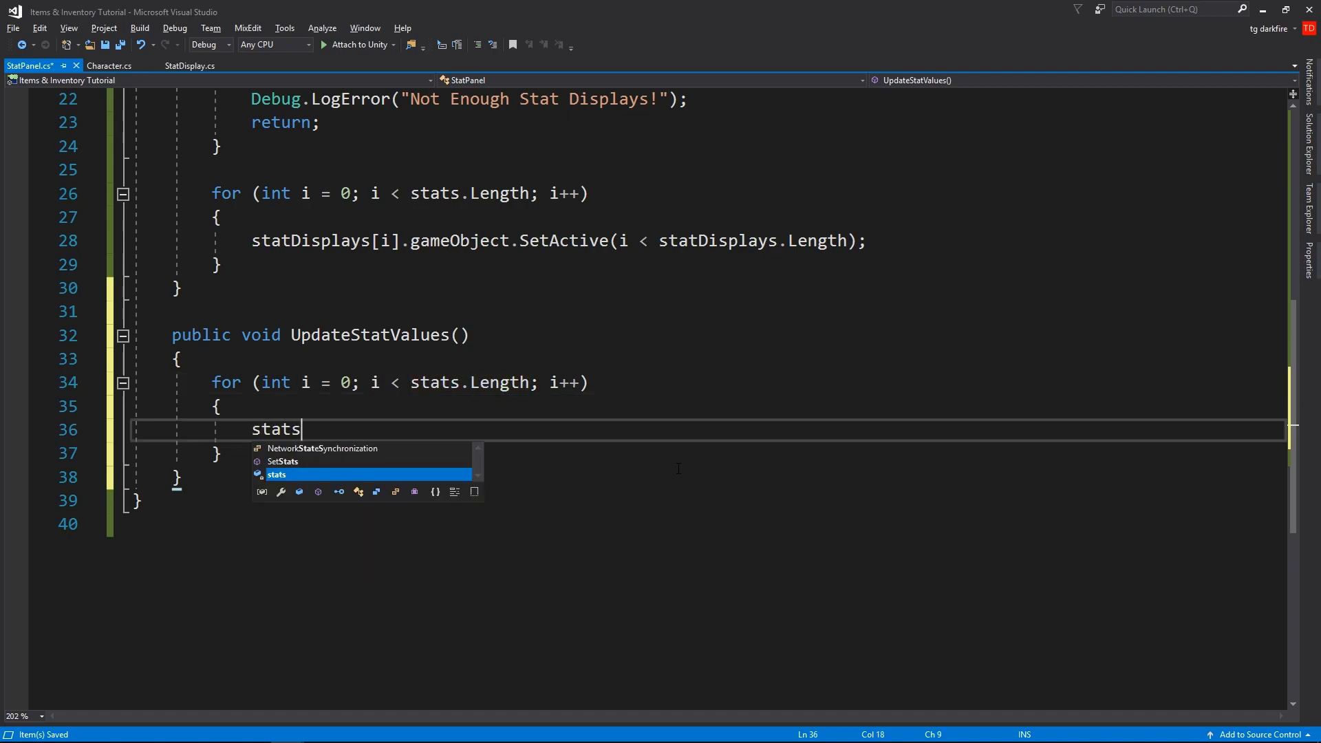
{"action": "key", "text": "BackSpace"}
{"action": "type", "text": "D"}
{"action": "key", "text": "Tab"}
{"action": "type", "text": "[i].va"}
{"action": "key", "text": "Tab"}
{"action": "type", "text": ".text = stats[i].v"}
{"action": "key", "text": "Tab"}
{"action": "type", "text": ".t("}
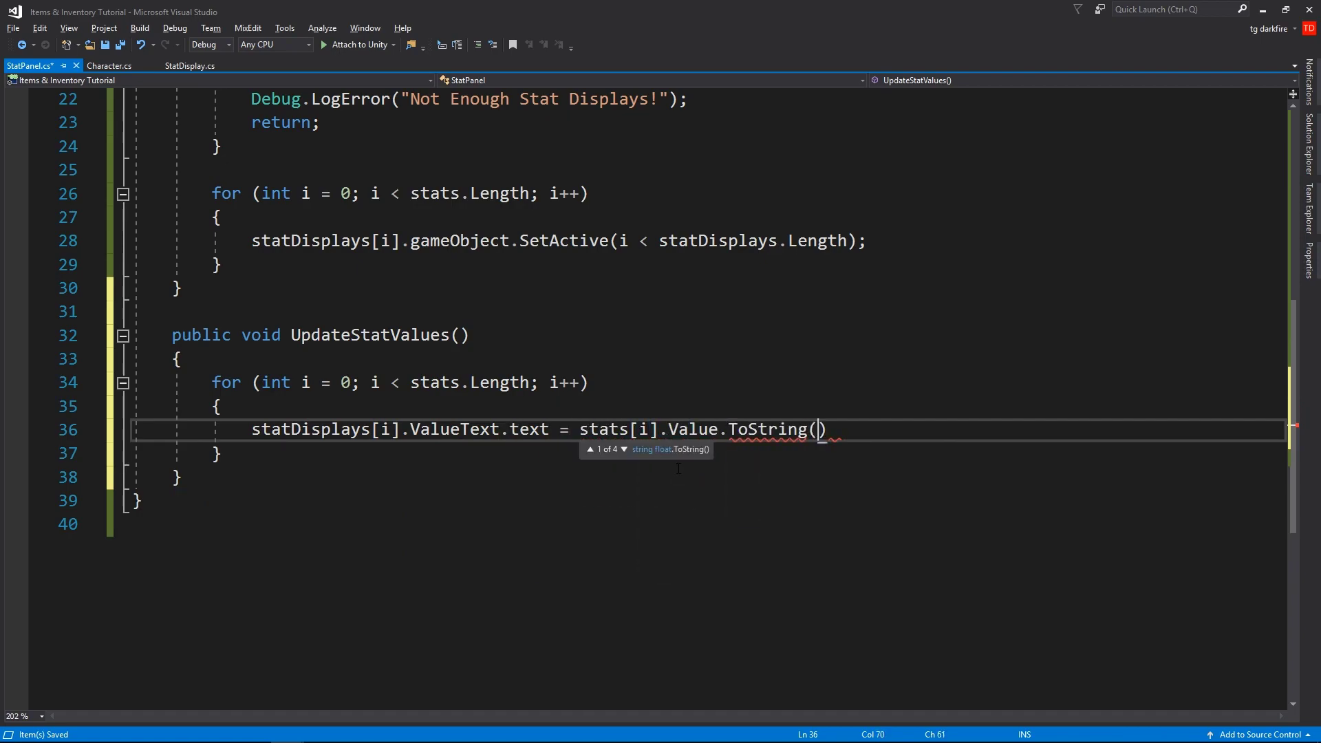
{"action": "type", "text": ")"}
{"action": "key", "text": "ctrl+s"}
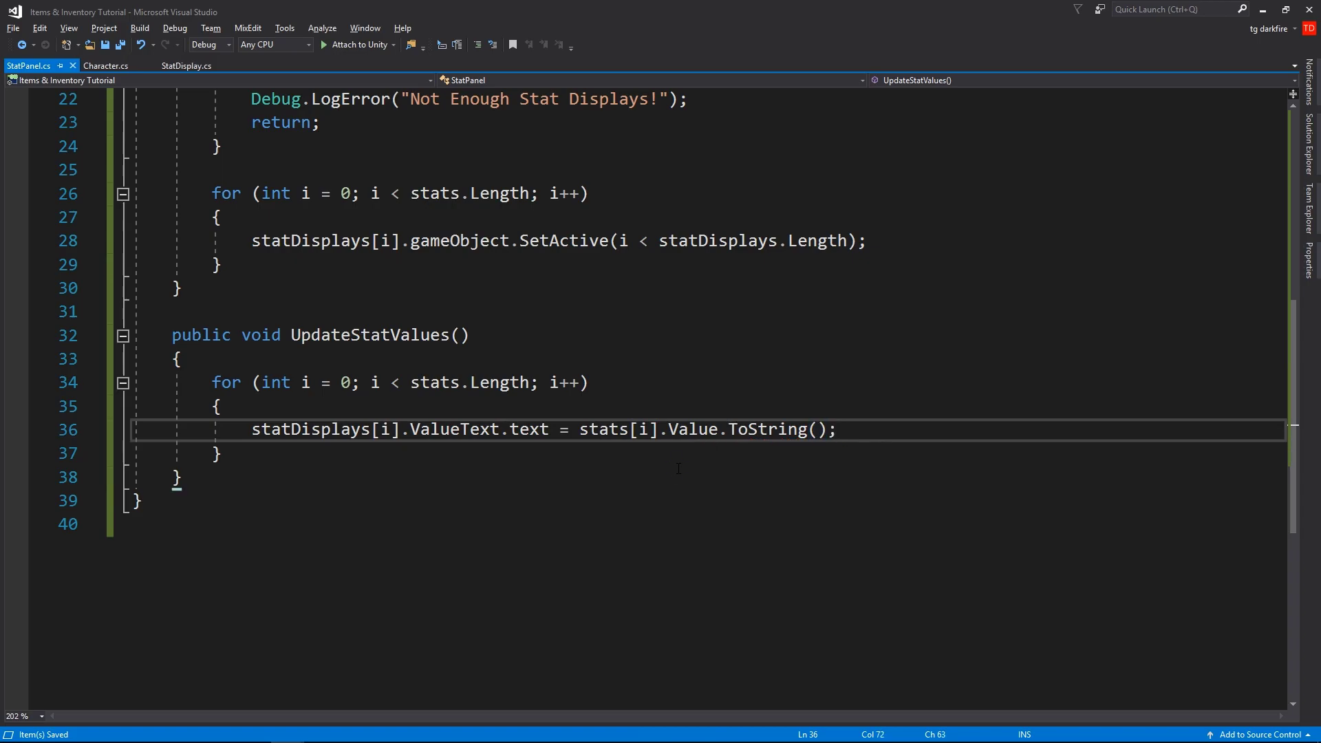
Select the whole UpdateStatValues method for copying.
{"action": "key", "text": "Down"}
{"action": "key", "text": "Down"}
{"action": "key", "text": "shift+Up"}
{"action": "key", "text": "shift+Up"}
{"action": "key", "text": "shift+Up"}
{"action": "key", "text": "shift+Home"}
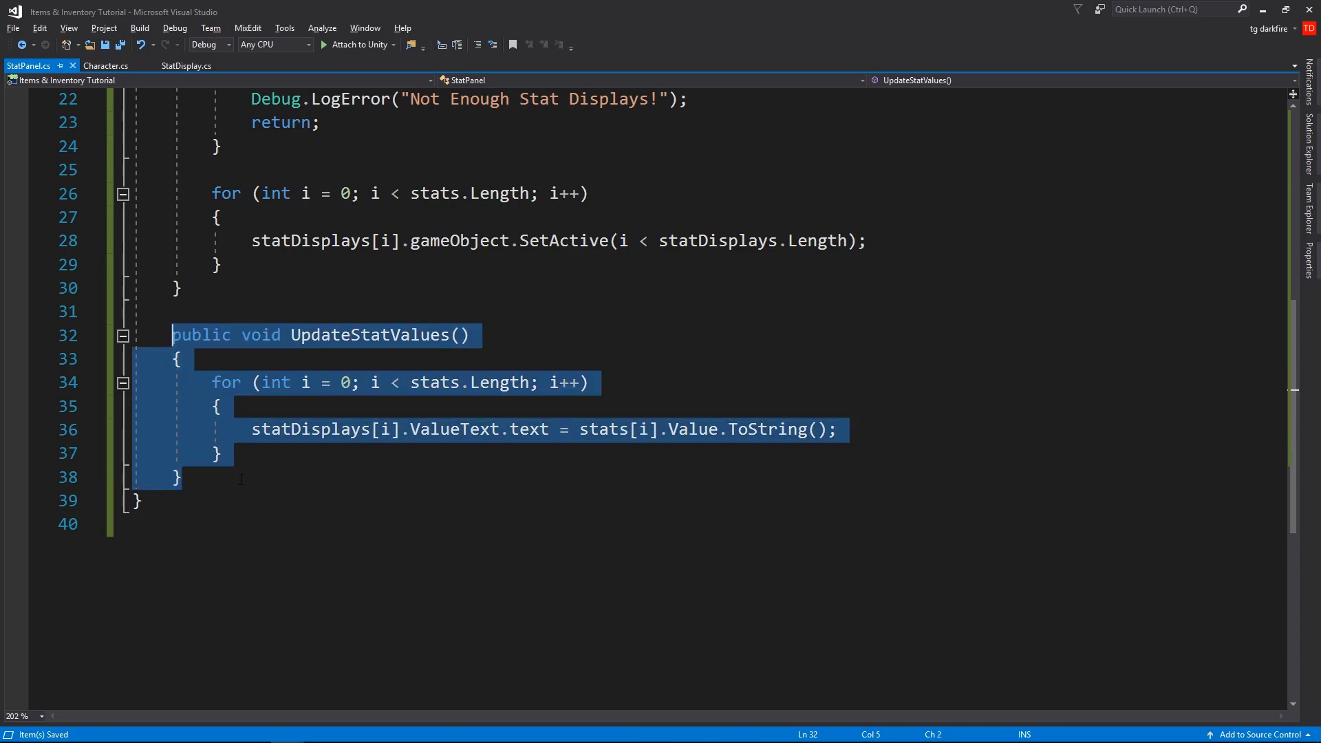
Paste a copy as UpdateStatNames, looping over statNames to set NameText.text = statNames[i].
{"action": "key", "text": "ctrl+c"}
{"action": "key", "text": "Right"}
{"action": "key", "text": "Return"}
{"action": "key", "text": "Return"}
{"action": "key", "text": "ctrl+v"}
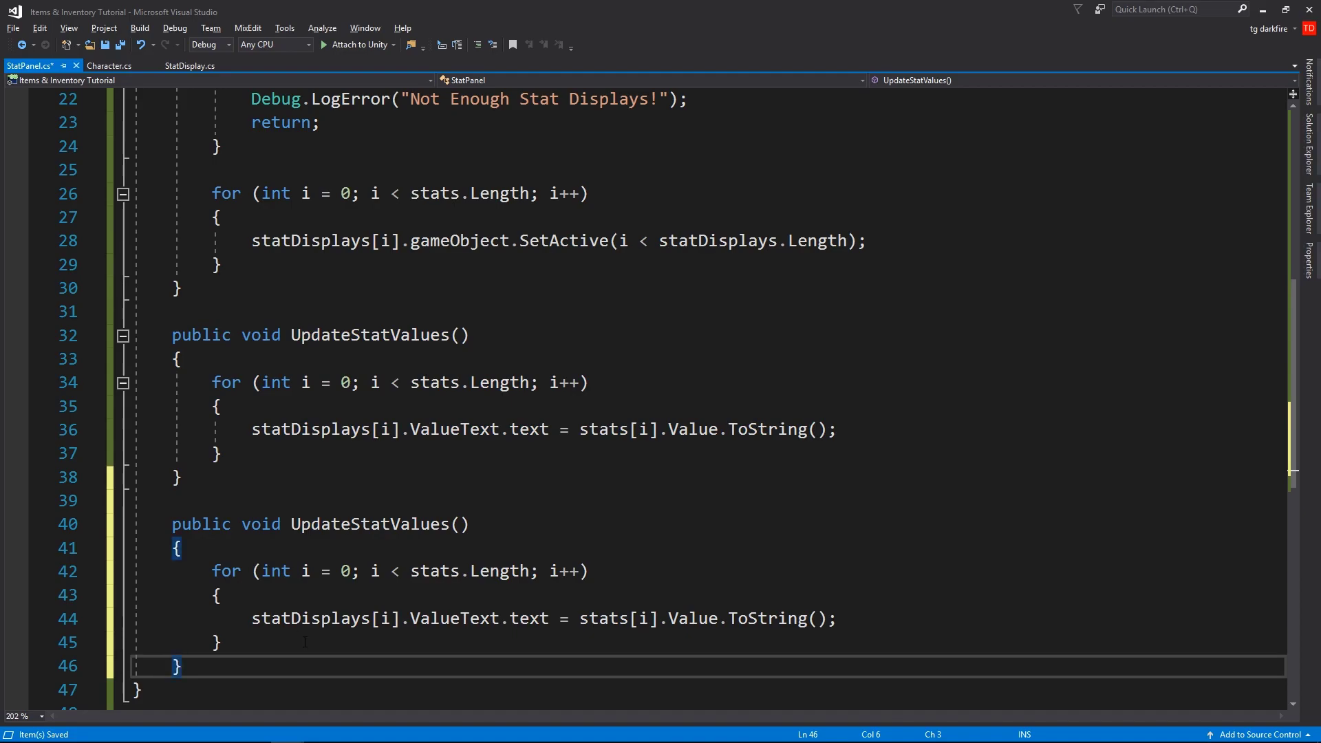
{"action": "left_click", "coordinate": [460, 524]}
{"action": "key", "text": "shift+Left"}
{"action": "key", "text": "shift+Left"}
{"action": "key", "text": "shift+Left"}
{"action": "type", "text": "Names"}
{"action": "scroll", "coordinate": [482, 526], "scroll_direction": "down", "scroll_amount": 2}
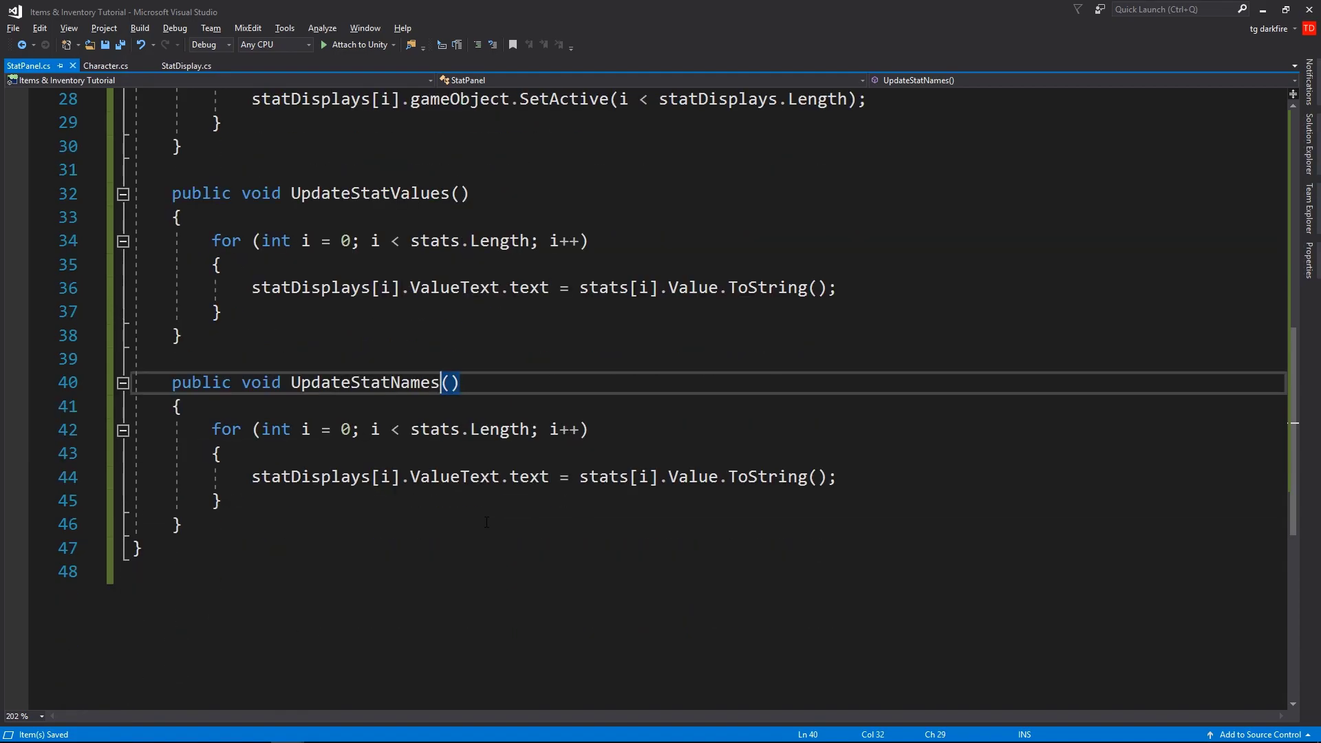
{"action": "left_click_drag", "start_coordinate": [412, 430], "coordinate": [537, 429]}
{"action": "type", "text": "statN.L"}
{"action": "key", "text": "Tab"}
{"action": "left_click_drag", "start_coordinate": [580, 477], "coordinate": [808, 476]}
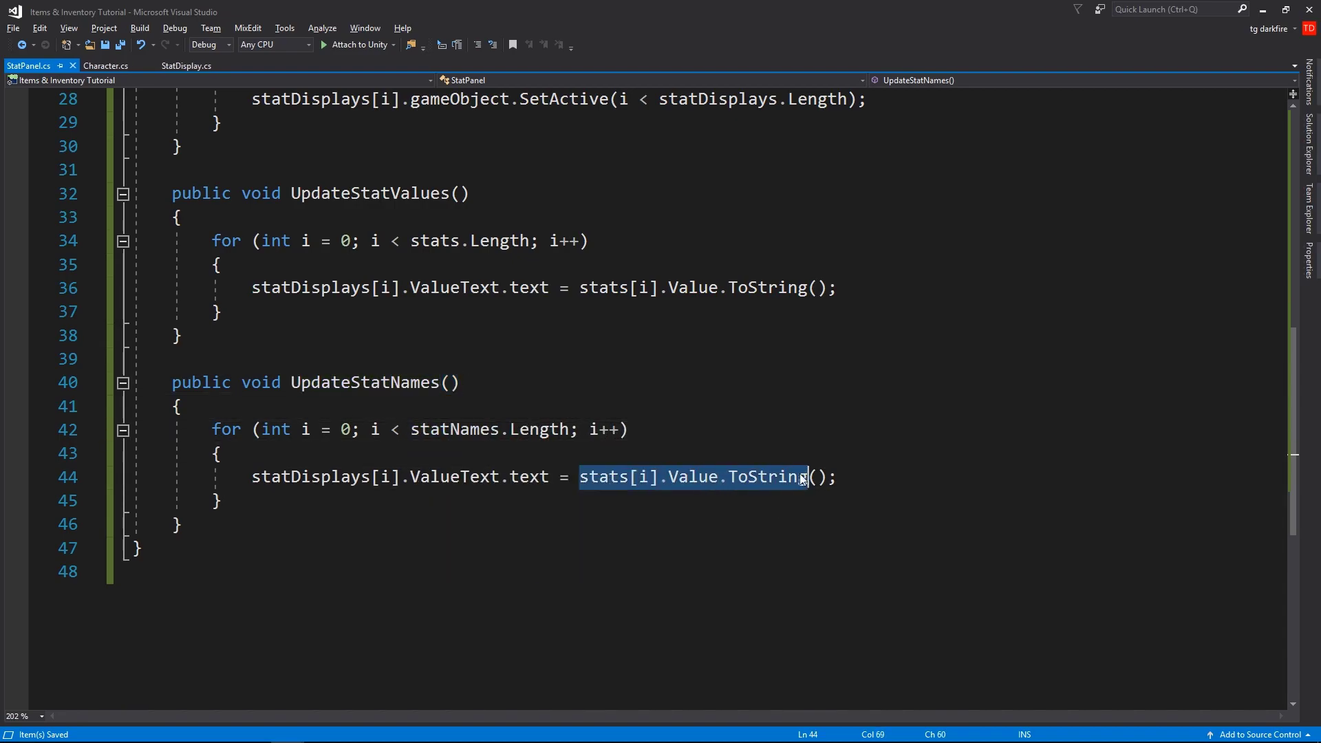
{"action": "type", "text": "statN"}
{"action": "key", "text": "Tab"}
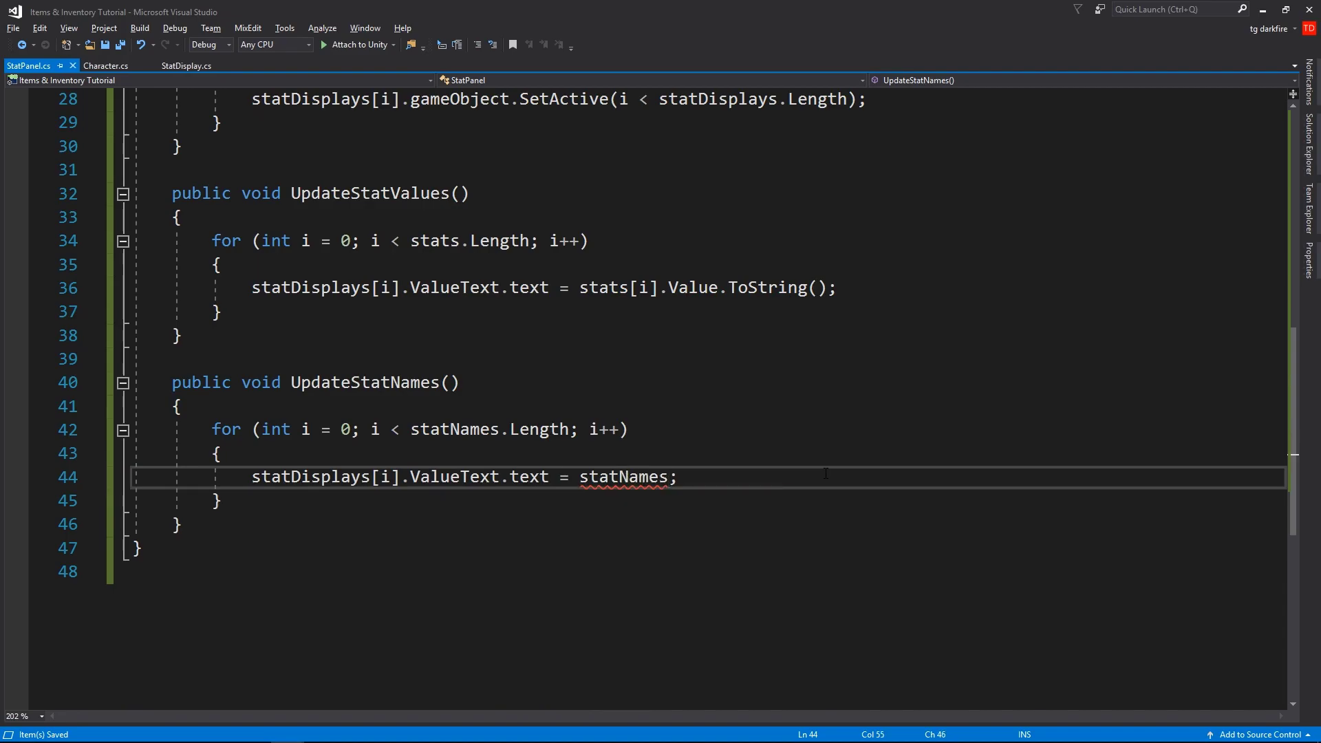
{"action": "double_click", "coordinate": [472, 477]}
{"action": "type", "text": "name"}
{"action": "key", "text": "Tab"}
{"action": "type", "text": "[i]"}
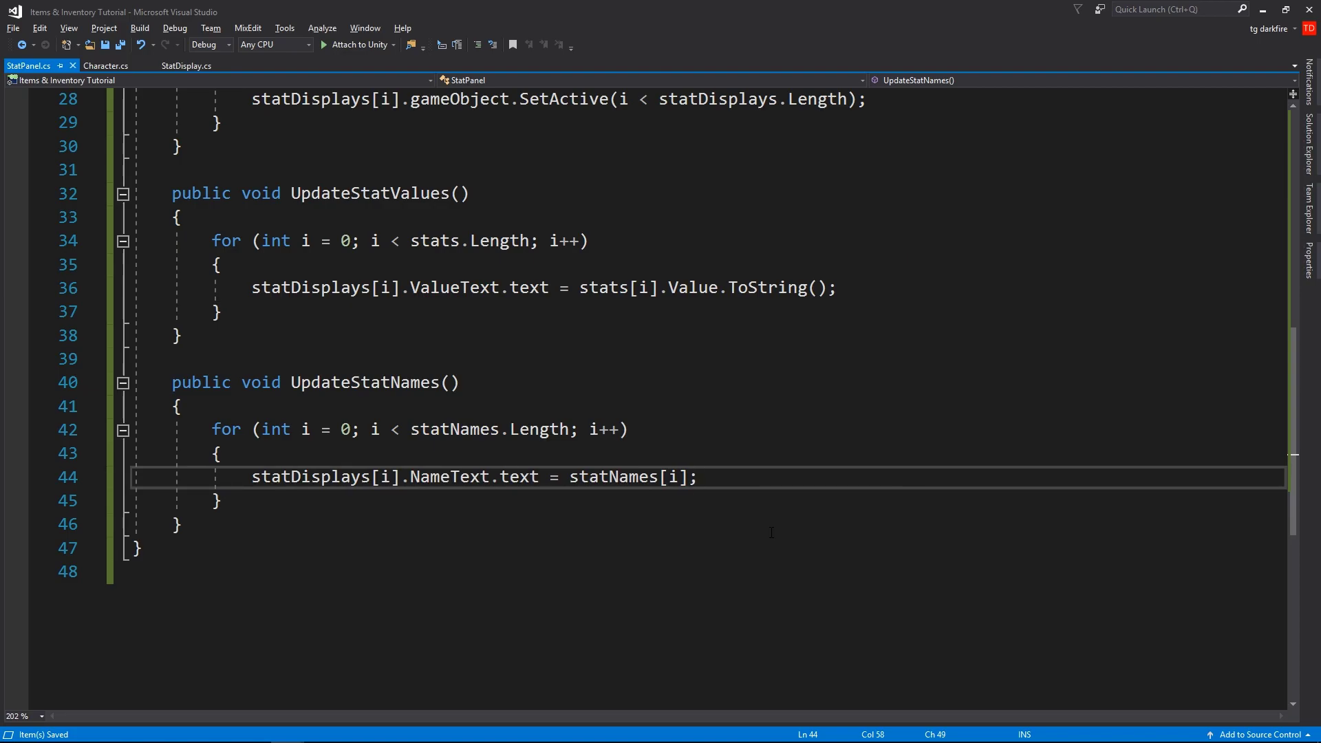
Call UpdateStatNames() from OnValidate and save the script.
{"action": "double_click", "coordinate": [401, 382]}
{"action": "scroll", "coordinate": [433, 387], "scroll_direction": "up", "scroll_amount": 4}
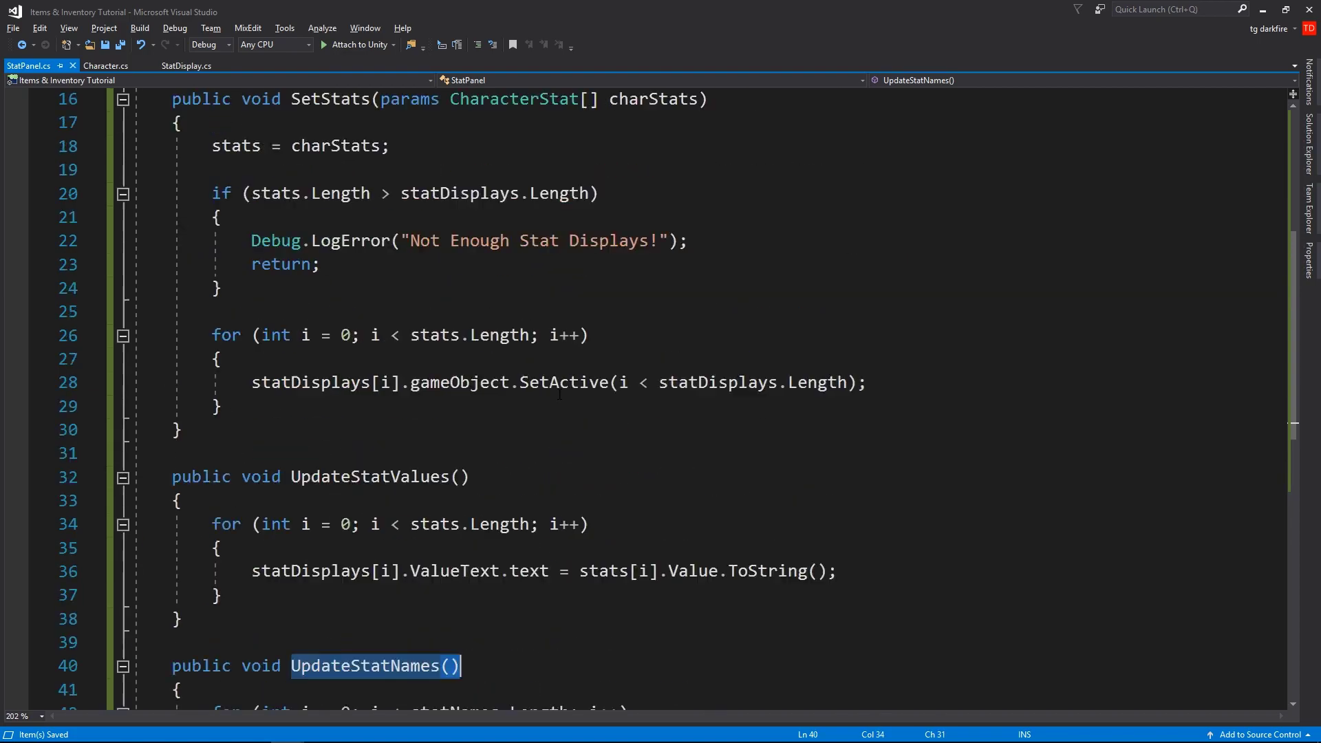
{"action": "scroll", "coordinate": [560, 390], "scroll_direction": "up", "scroll_amount": 2}
{"action": "scroll", "coordinate": [561, 390], "scroll_direction": "up", "scroll_amount": 1}
{"action": "left_click", "coordinate": [775, 248]}
{"action": "key", "text": "Return"}
{"action": "key", "text": "ctrl+v"}
{"action": "type", "text": "("}
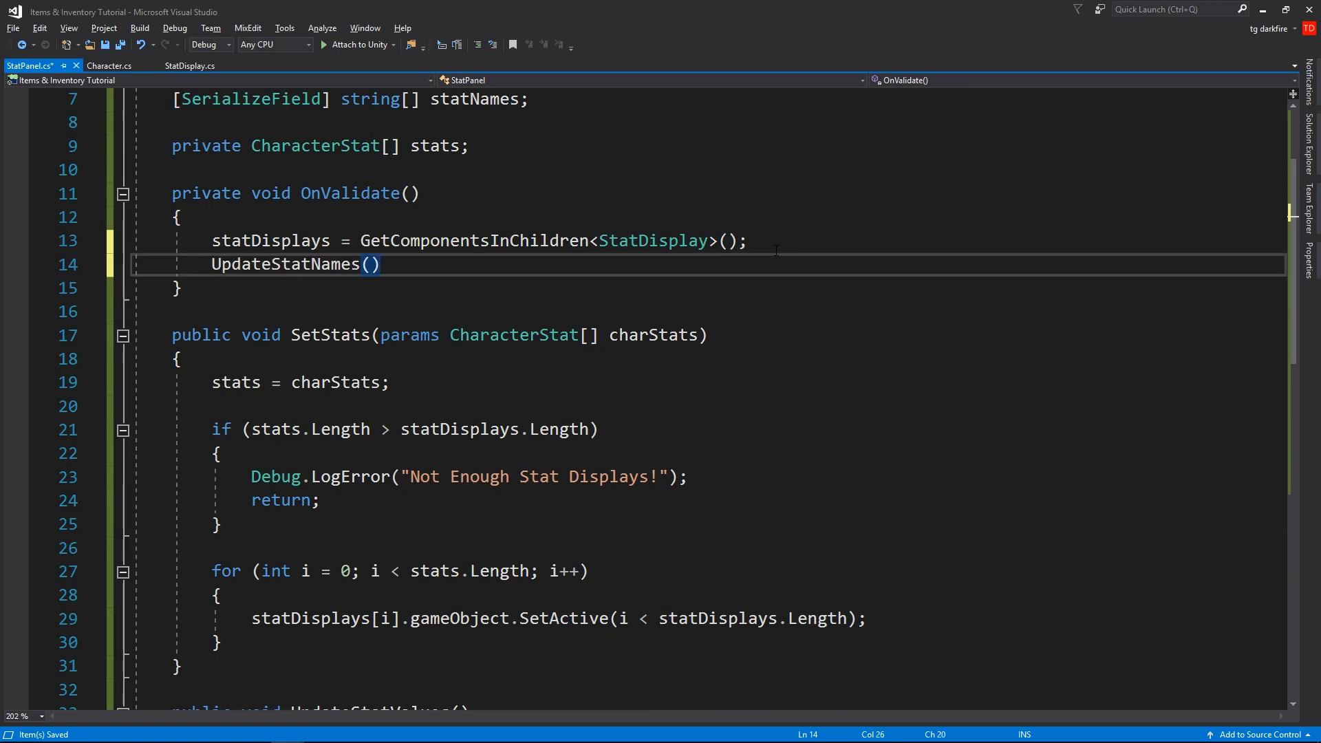
{"action": "key", "text": "ctrl+s"}
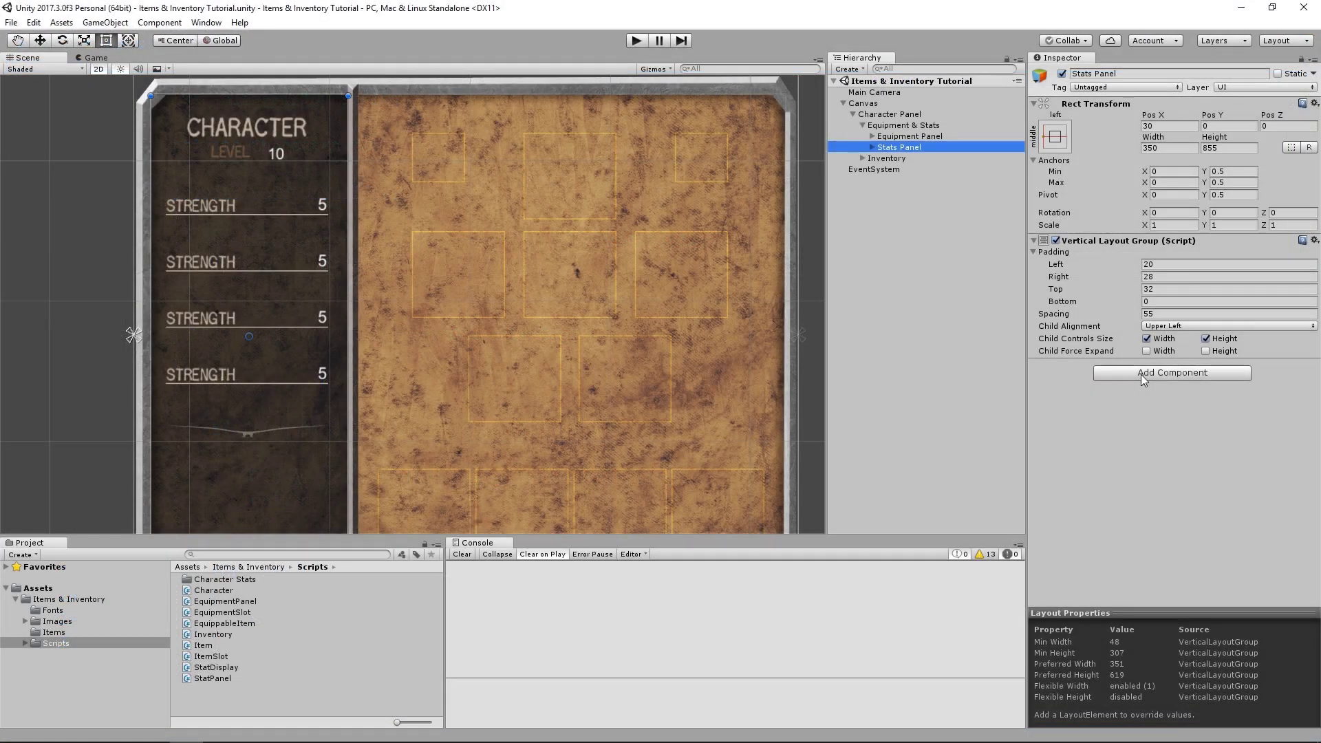
Add the Stat Panel component to Stats Panel and expand its Stat Displays list.
{"action": "left_click", "coordinate": [1141, 374]}
{"action": "type", "text": "stat"}
{"action": "key", "text": "Down"}
{"action": "key", "text": "Return"}
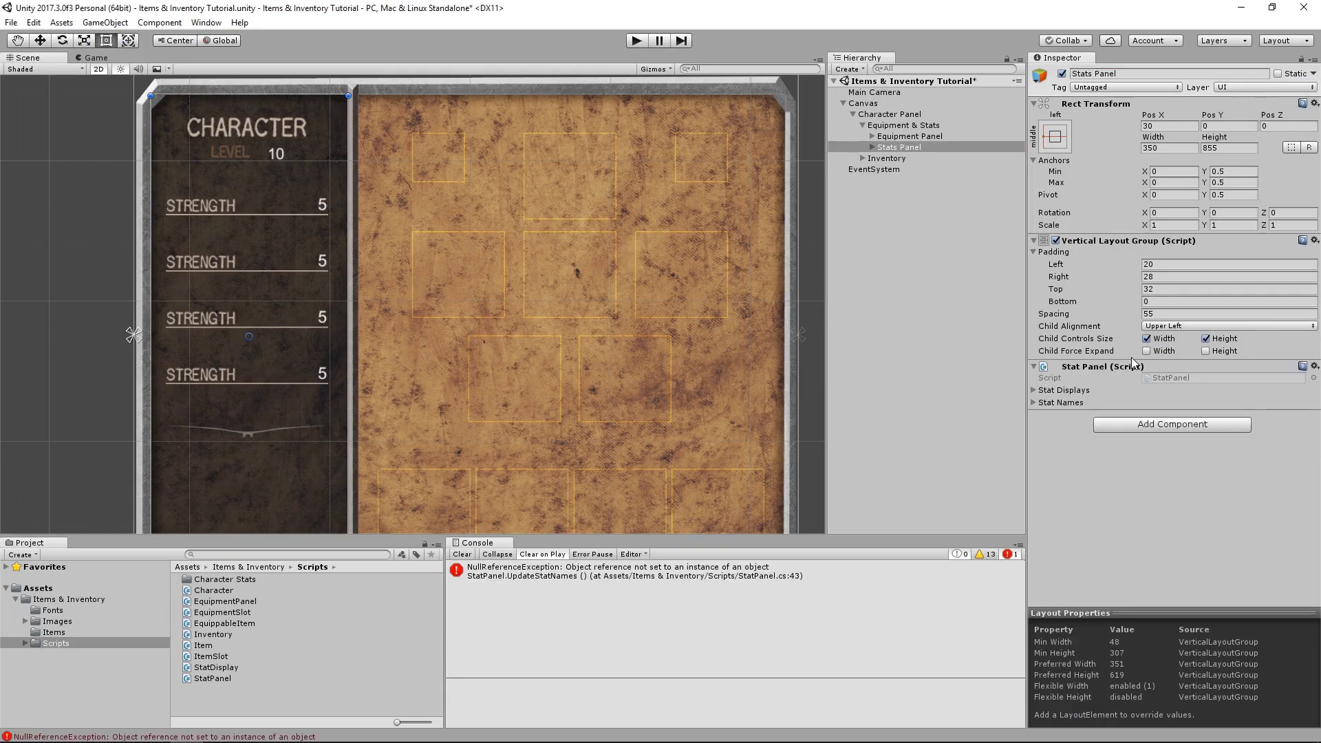
{"action": "left_click", "coordinate": [1067, 403]}
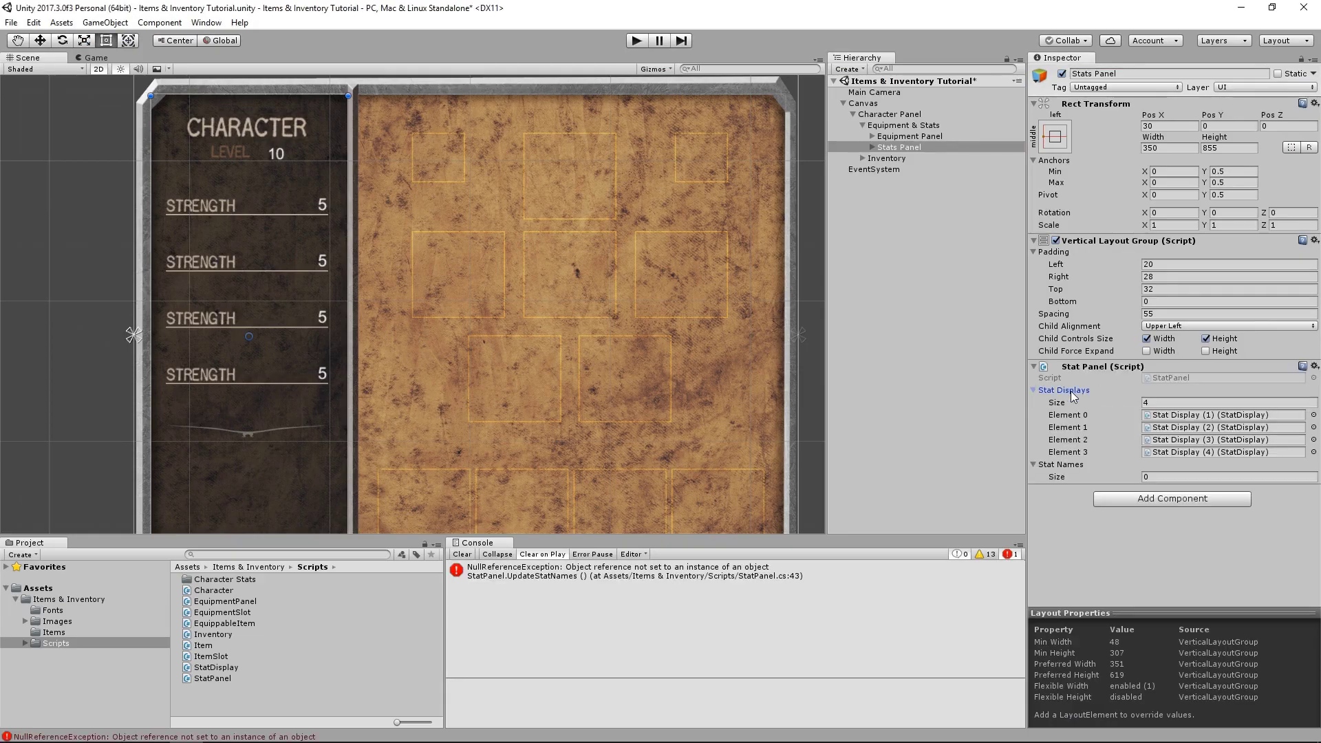
Clear the Console and enter four Stat Names: strength, agility, intelligence, vitality.
{"action": "left_click", "coordinate": [461, 553]}
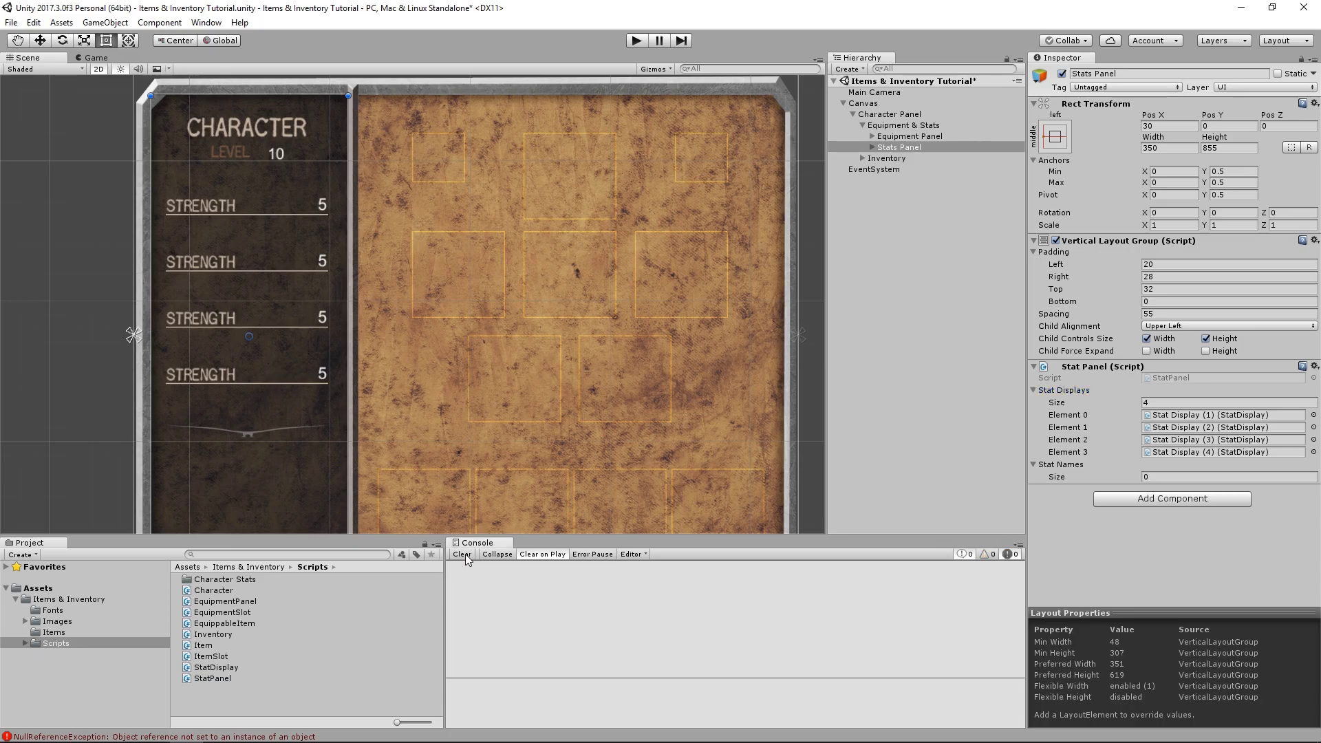
{"action": "left_click", "coordinate": [1158, 476]}
{"action": "type", "text": "4"}
{"action": "key", "text": "Return"}
{"action": "left_click", "coordinate": [1174, 489]}
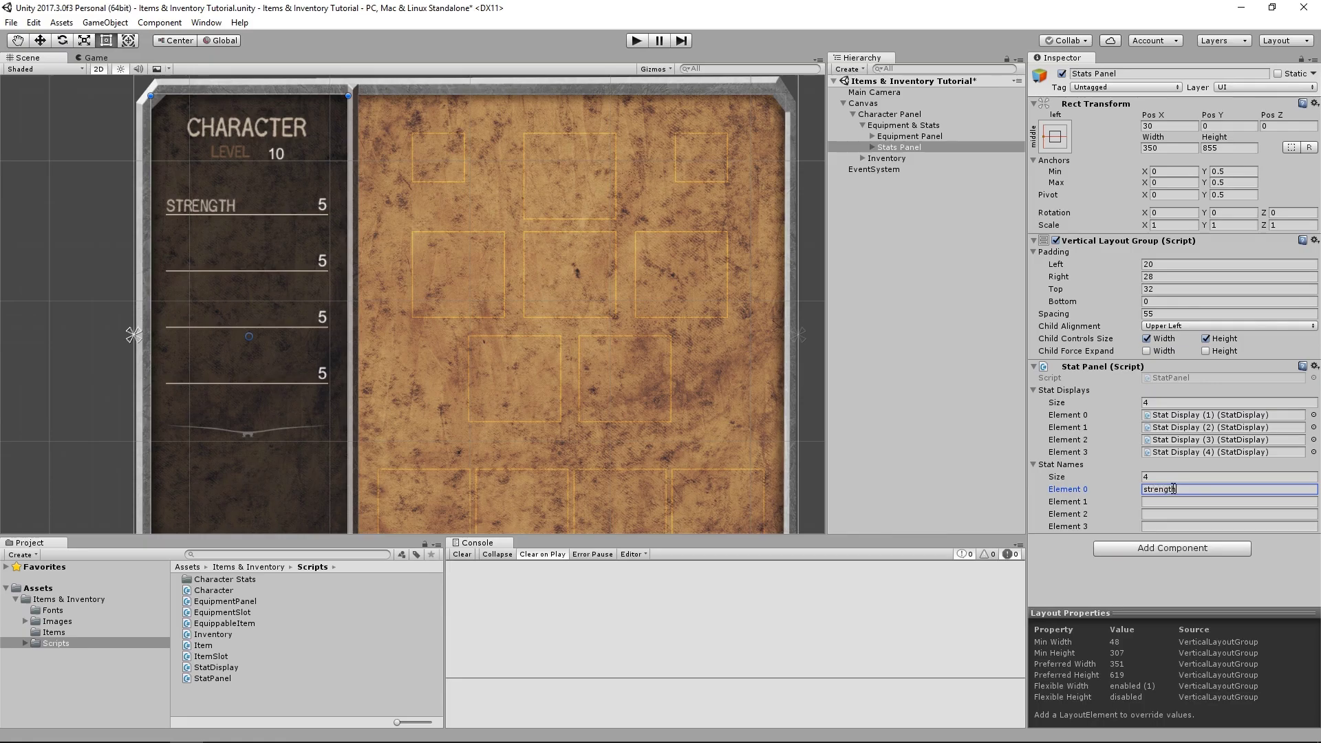
{"action": "key", "text": "Tab"}
{"action": "type", "text": "agility"}
{"action": "key", "text": "Tab"}
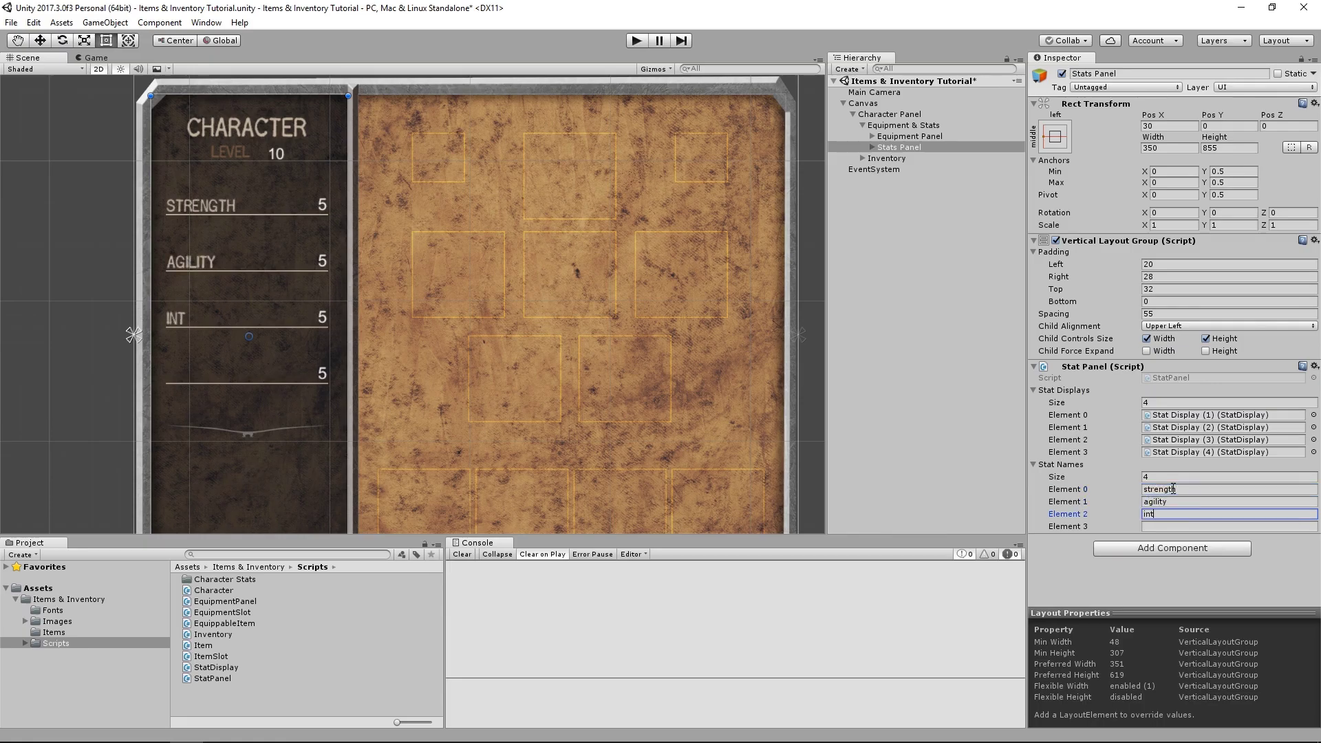
{"action": "type", "text": "v"}
{"action": "key", "text": "Escape"}
{"action": "key", "text": "Tab"}
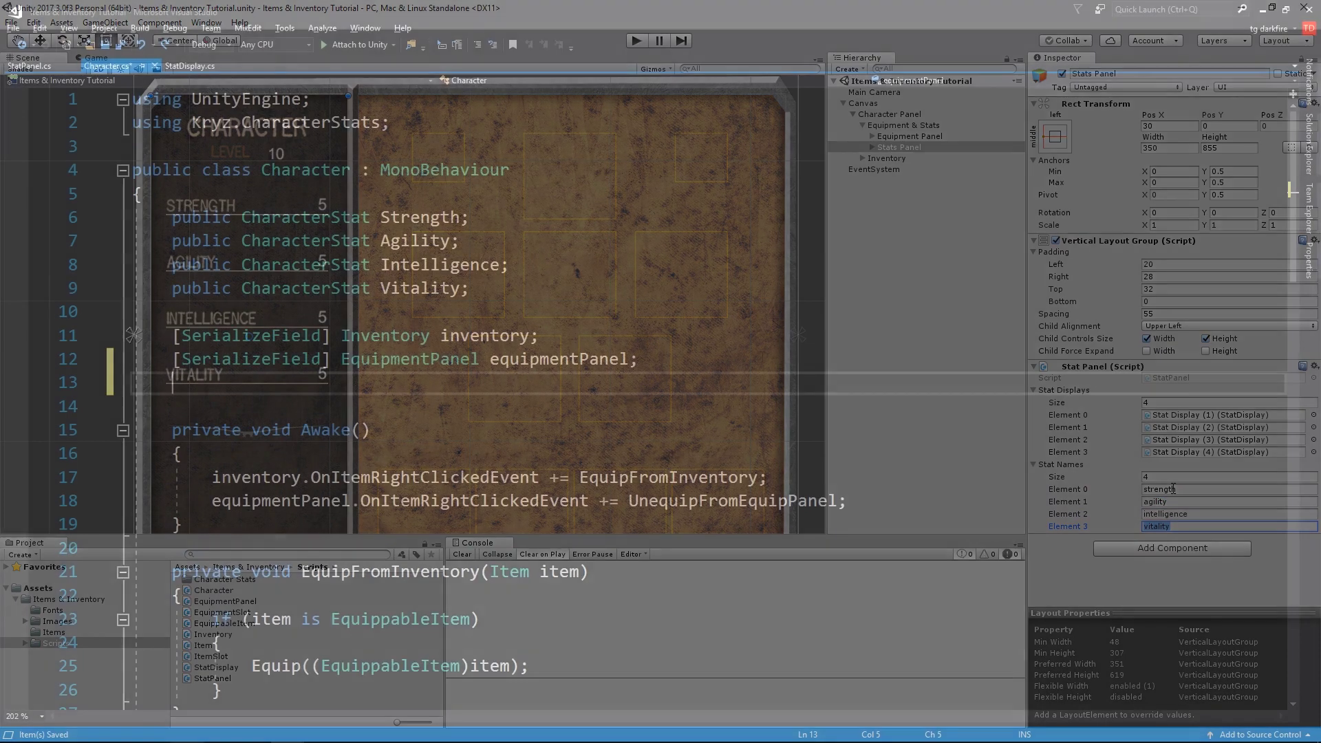
{"action": "type", "text": "[seri] StatP"}
Declare a [SerializeField] StatPanel statPanel field in Character.
{"action": "key", "text": "space"}
{"action": "type", "text": "StatPanel"}
{"action": "key", "text": "ctrl+Left"}
{"action": "key", "text": "Delete"}
{"action": "type", "text": "s"}
{"action": "key", "text": "End"}
{"action": "type", "text": ";"}
Call statPanel.SetStats and UpdateStatValues in Awake, and assign Stats Panel to Character's Stat Panel.
{"action": "left_click", "coordinate": [451, 456]}
{"action": "key", "text": "Return"}
{"action": "key", "text": "Return"}
{"action": "key", "text": "Up"}
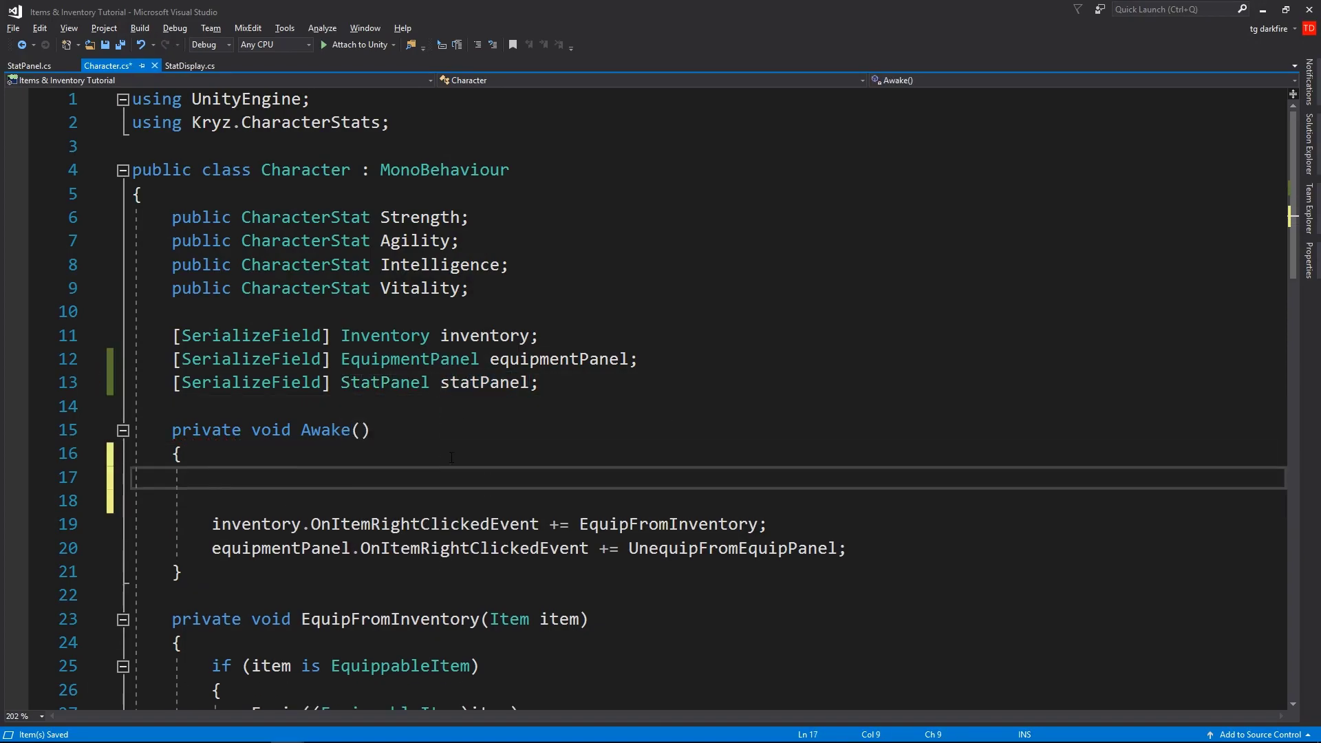
{"action": "type", "text": "statPanel.set(st"}
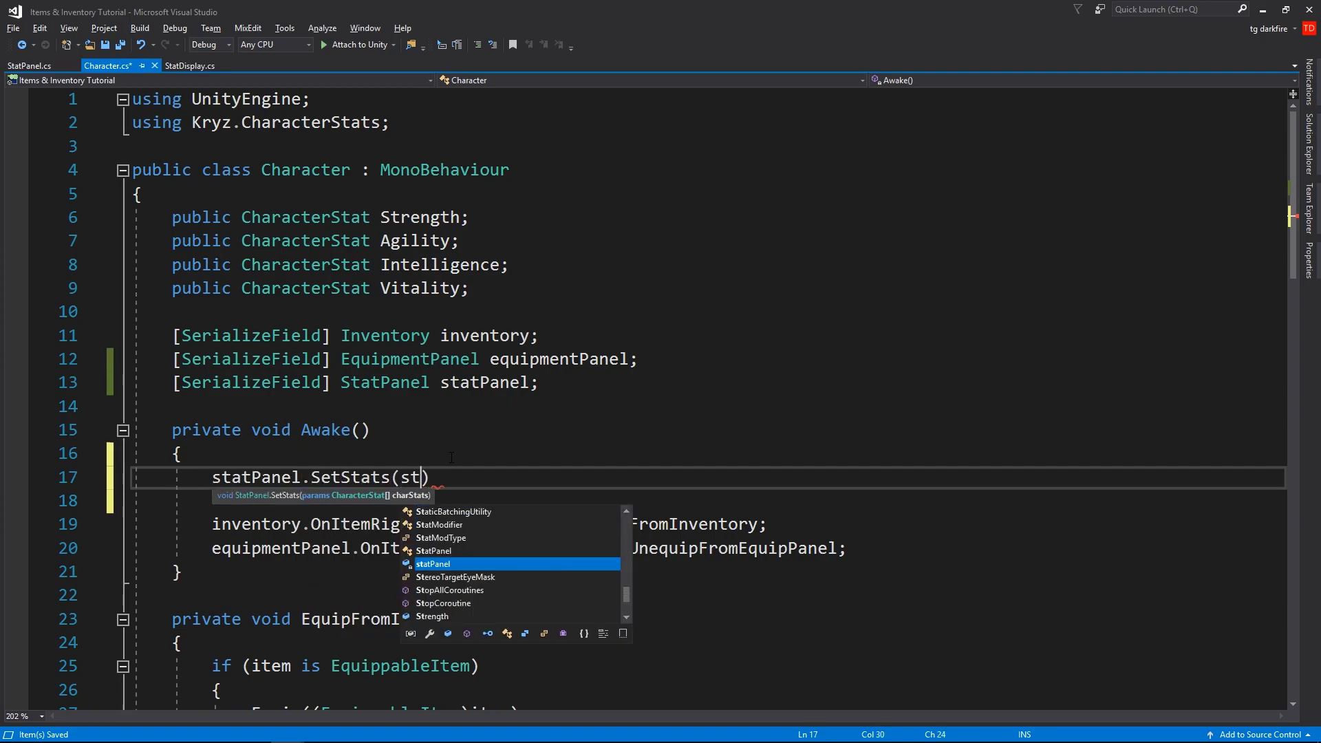
{"action": "type", "text": "re, agility, Intelligence, Vitality);"}
{"action": "key", "text": "Return"}
{"action": "type", "text": "statPanel.UpdateStatValues();"}
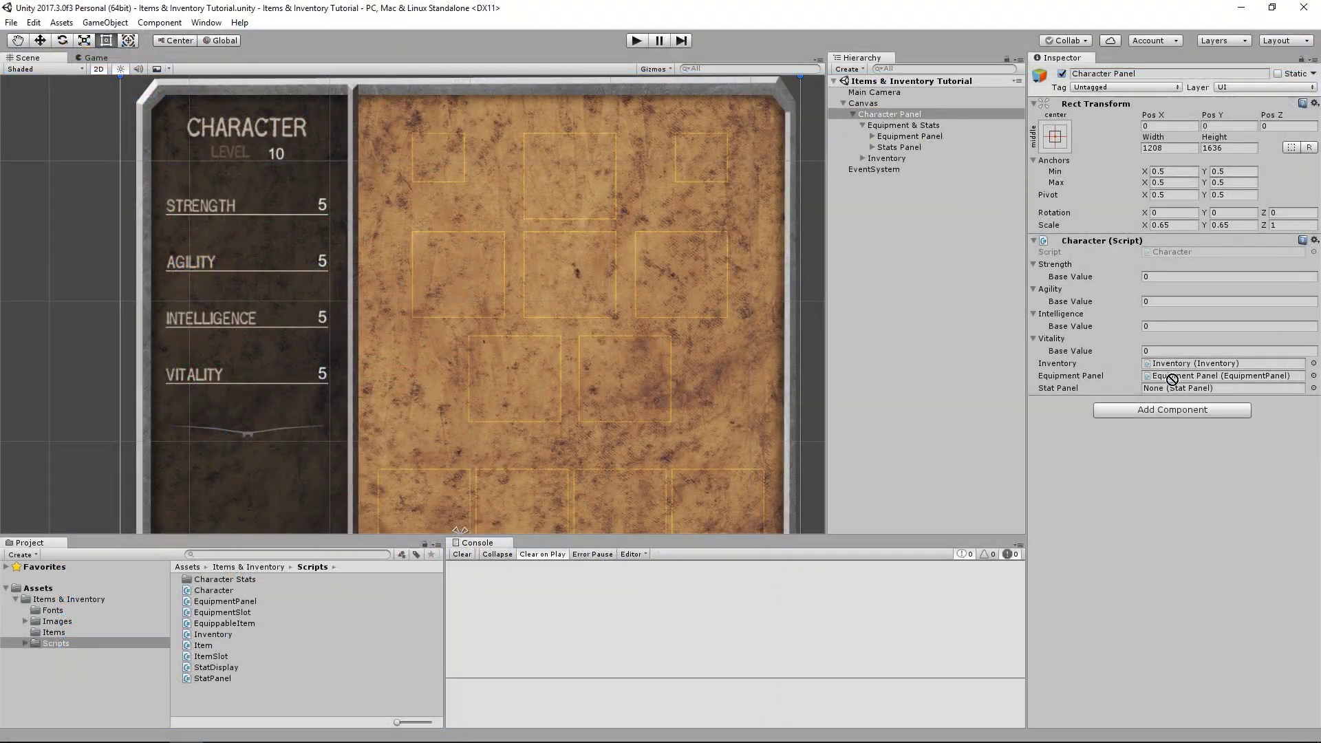
{"action": "left_click_drag", "start_coordinate": [894, 143], "coordinate": [1177, 390]}
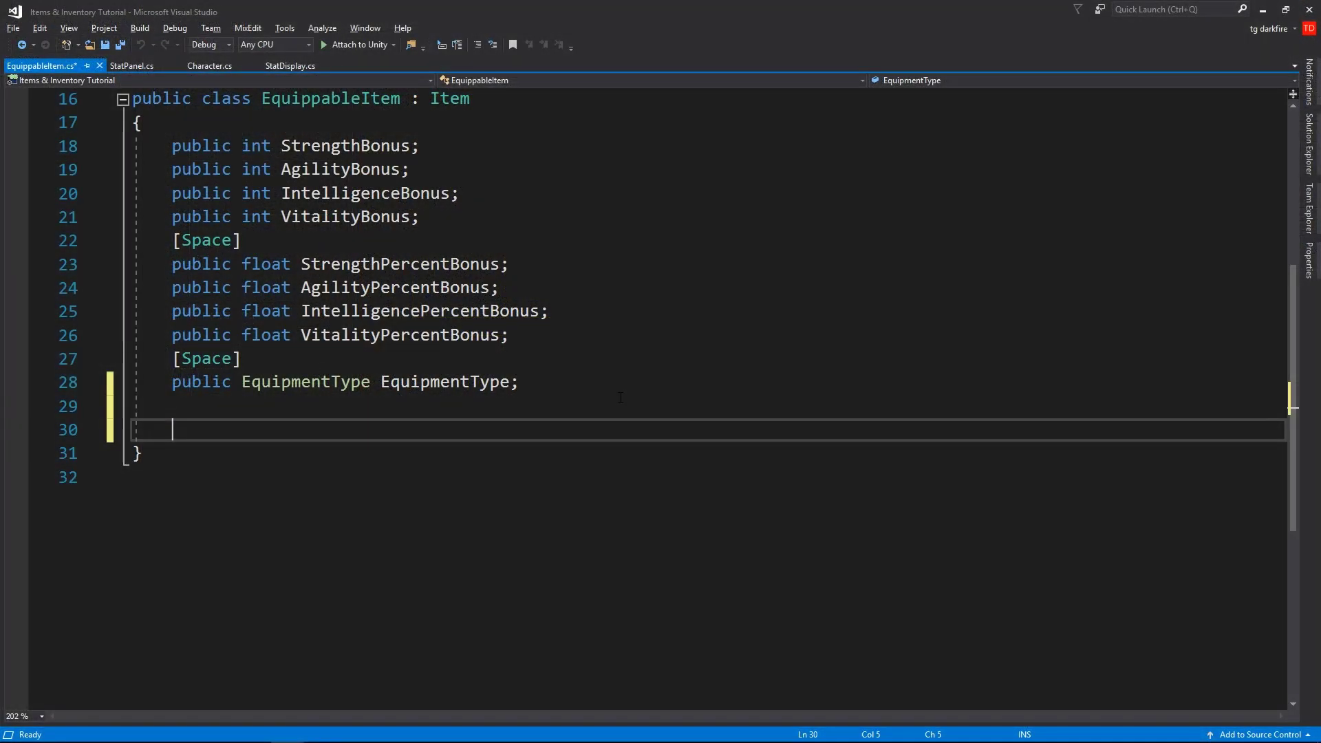
{"action": "type", "text": "public void Equip"}
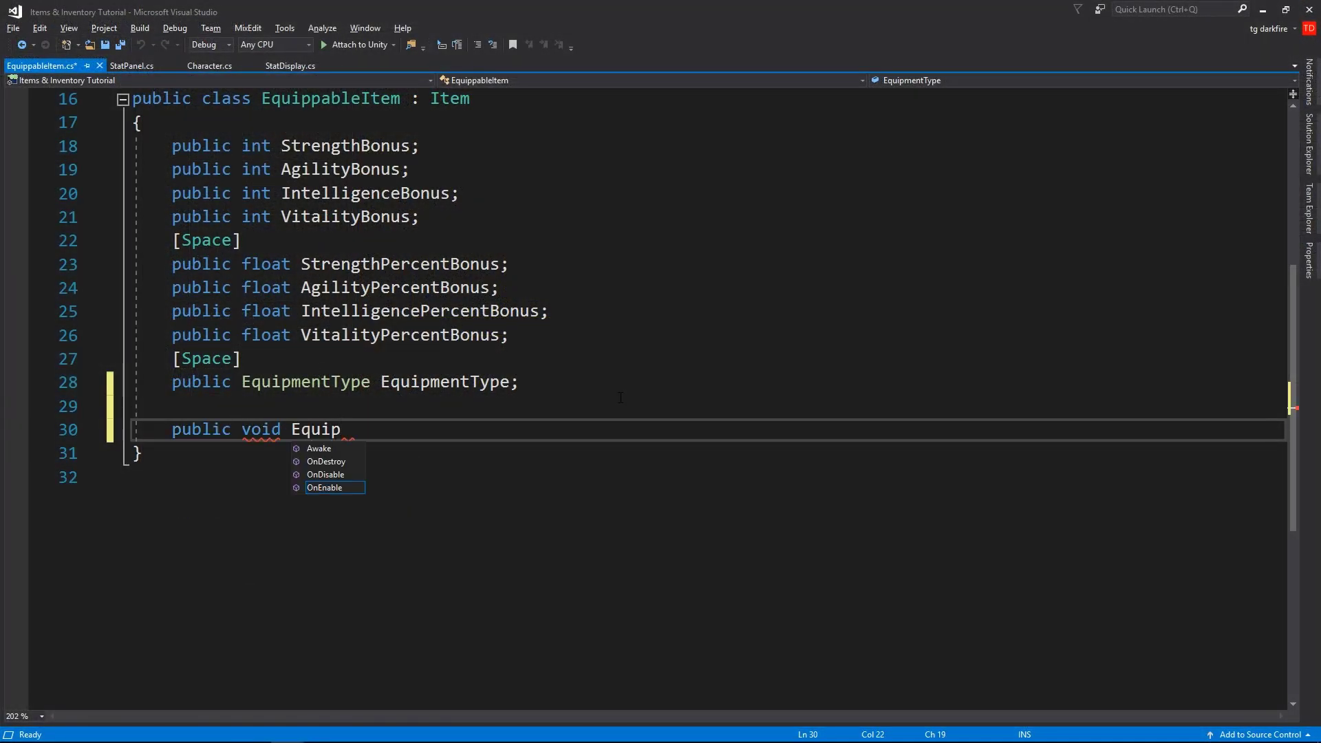
{"action": "type", "text": "(character c)"}
{"action": "type", "text": "{"}
Declare empty Equip(Character c) and Unequip(Character c) methods in EquippableItem and save.
{"action": "key", "text": "Return"}
{"action": "key", "text": "Down"}
{"action": "key", "text": "Return"}
{"action": "key", "text": "Return"}
{"action": "type", "text": "public void Unp(character c){"}
{"action": "key", "text": "Return"}
{"action": "left_click", "coordinate": [640, 476]}
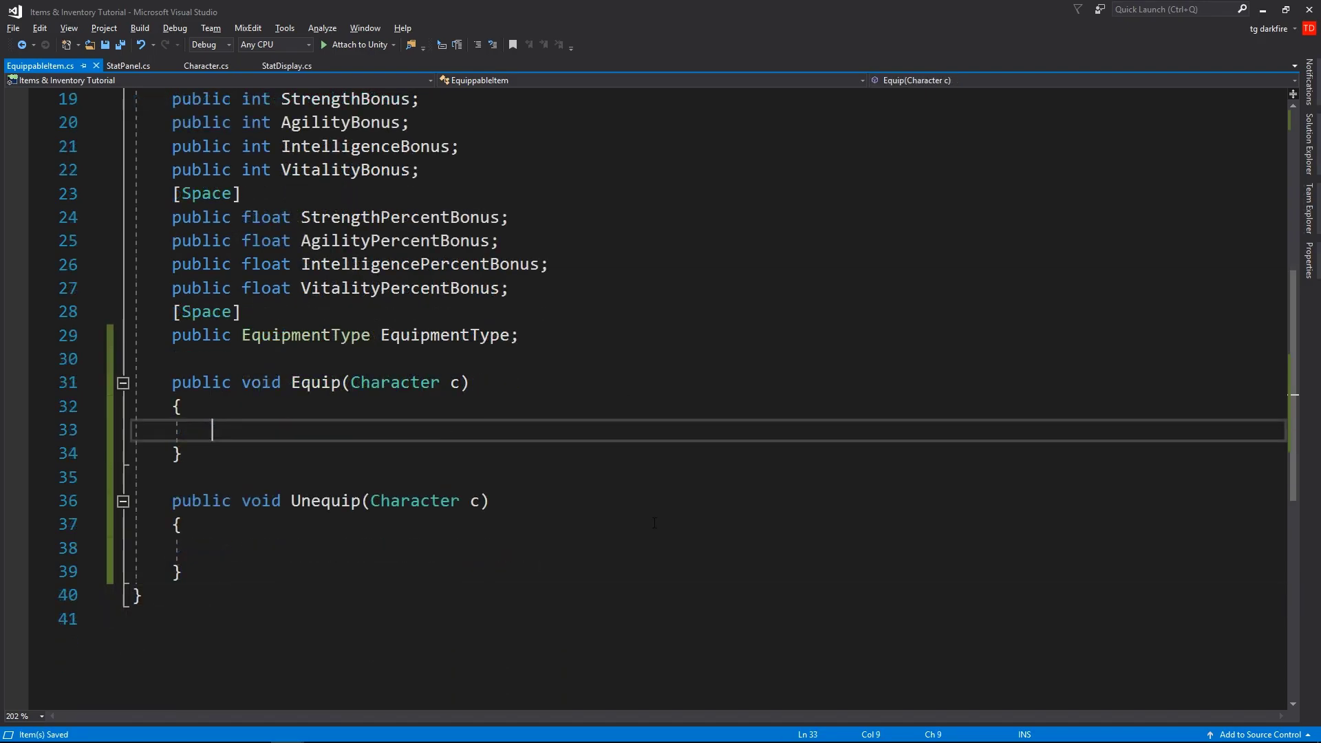
{"action": "key", "text": "ctrl+s"}
{"action": "type", "text": "if (stre"}
In Equip, add Flat and PercentMult StatModifiers for each nonzero stat bonus, starting with StrengthBonus.
{"action": "key", "text": "Tab"}
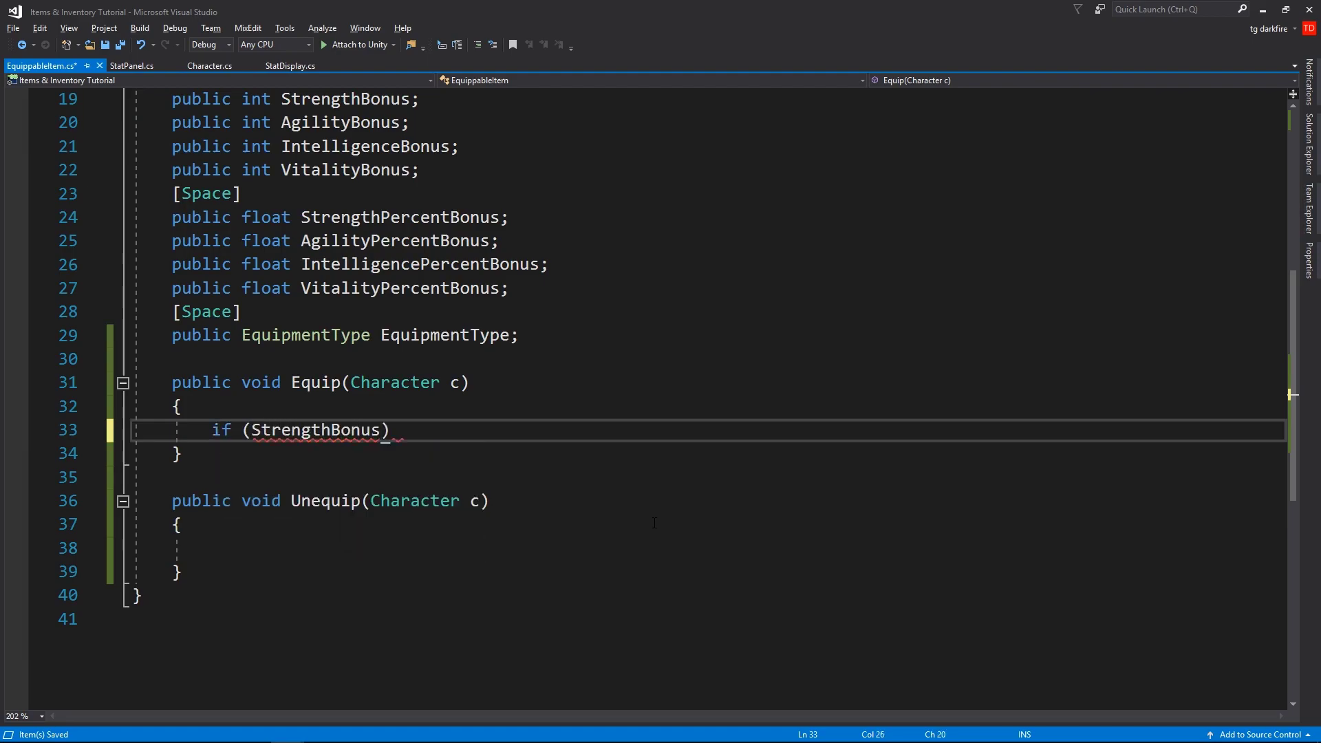
{"action": "type", "text": "!= 0)"}
{"action": "key", "text": "Return"}
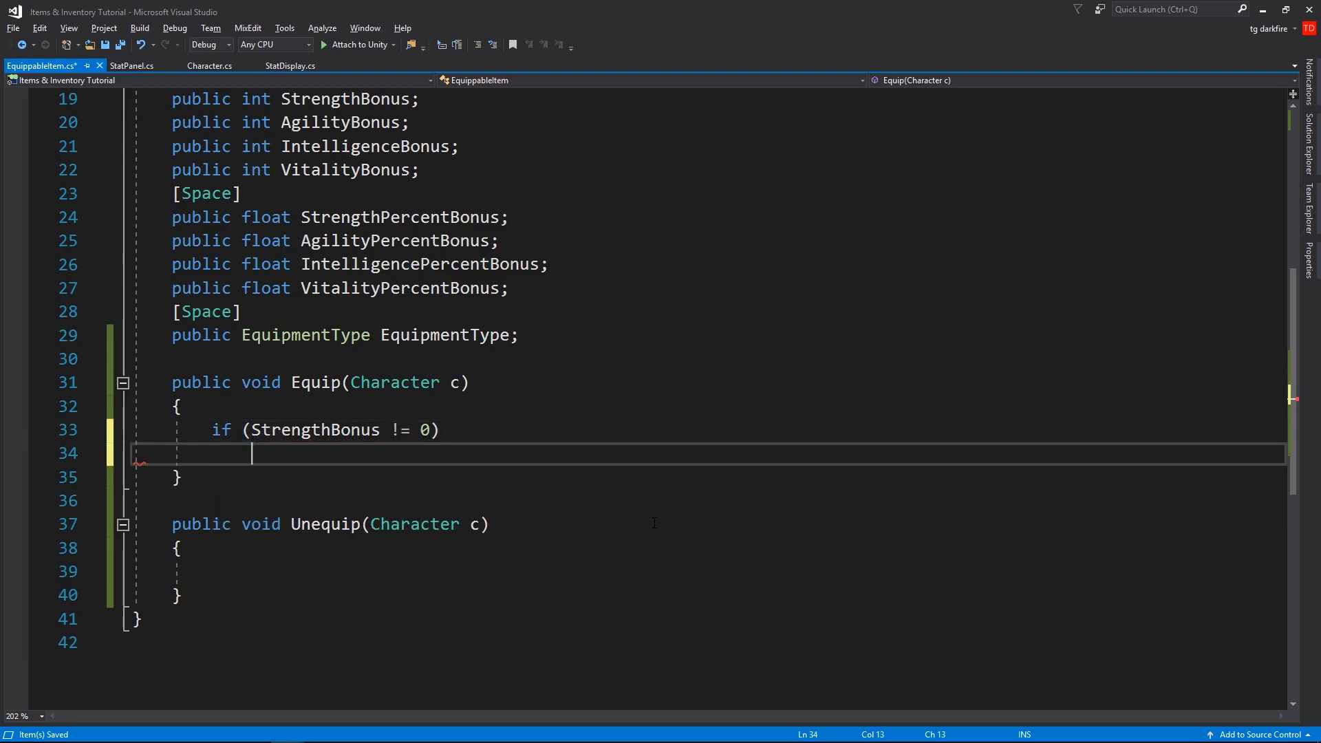
{"action": "type", "text": ".st"}
{"action": "key", "text": "Tab"}
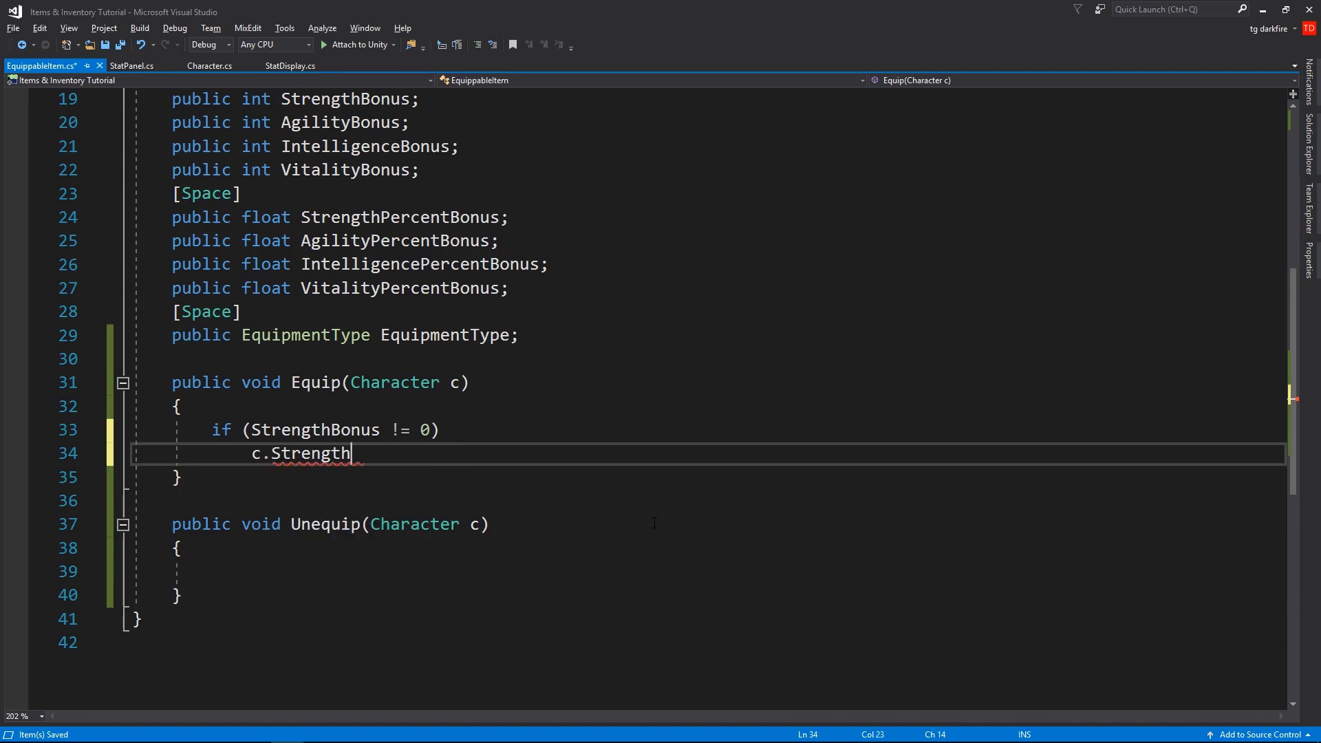
{"action": "type", "text": ".ad"}
{"action": "key", "text": "Tab"}
{"action": "type", "text": "(new st"}
{"action": "key", "text": "Tab"}
{"action": "type", "text": "("}
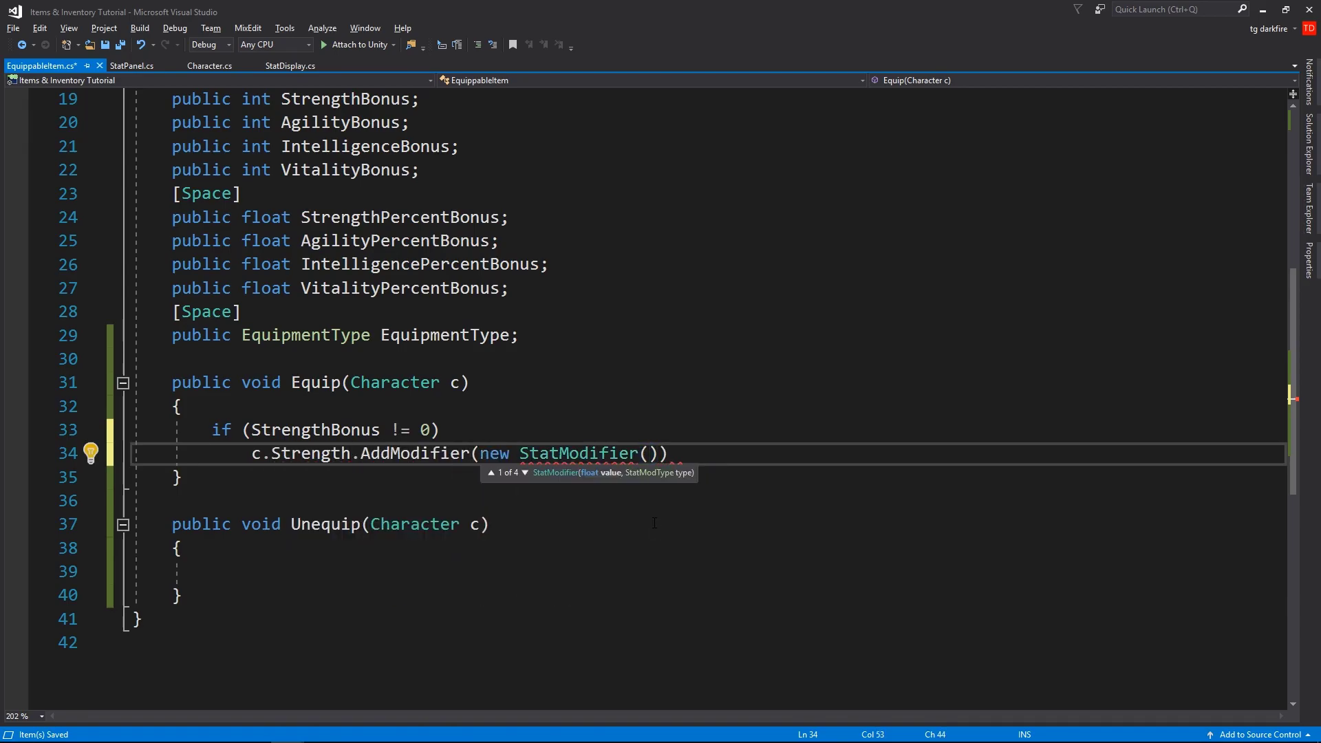
{"action": "type", "text": "stre"}
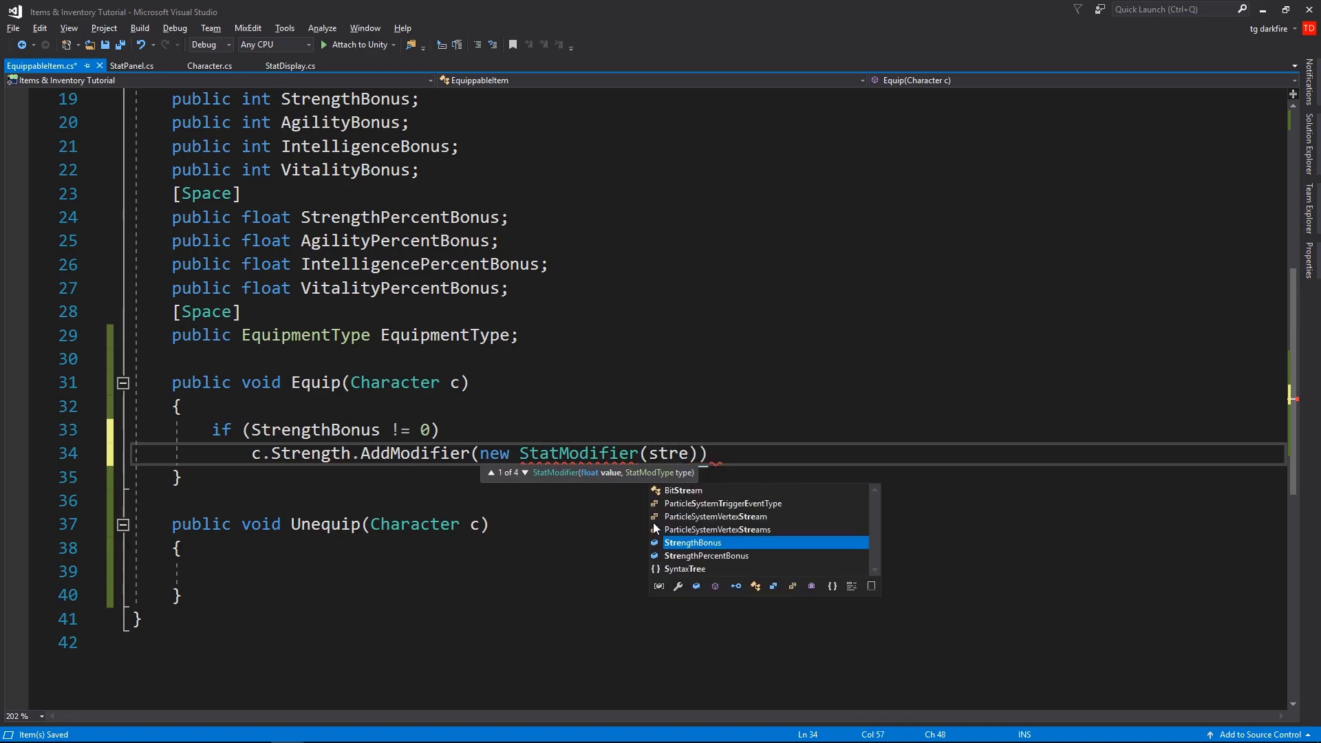
{"action": "key", "text": "Tab"}
{"action": "type", "text": ","}
{"action": "key", "text": "Tab"}
{"action": "type", "text": ".f"}
{"action": "key", "text": "Tab"}
{"action": "type", "text": ", th"}
{"action": "key", "text": "Tab"}
{"action": "type", "text": "))"}
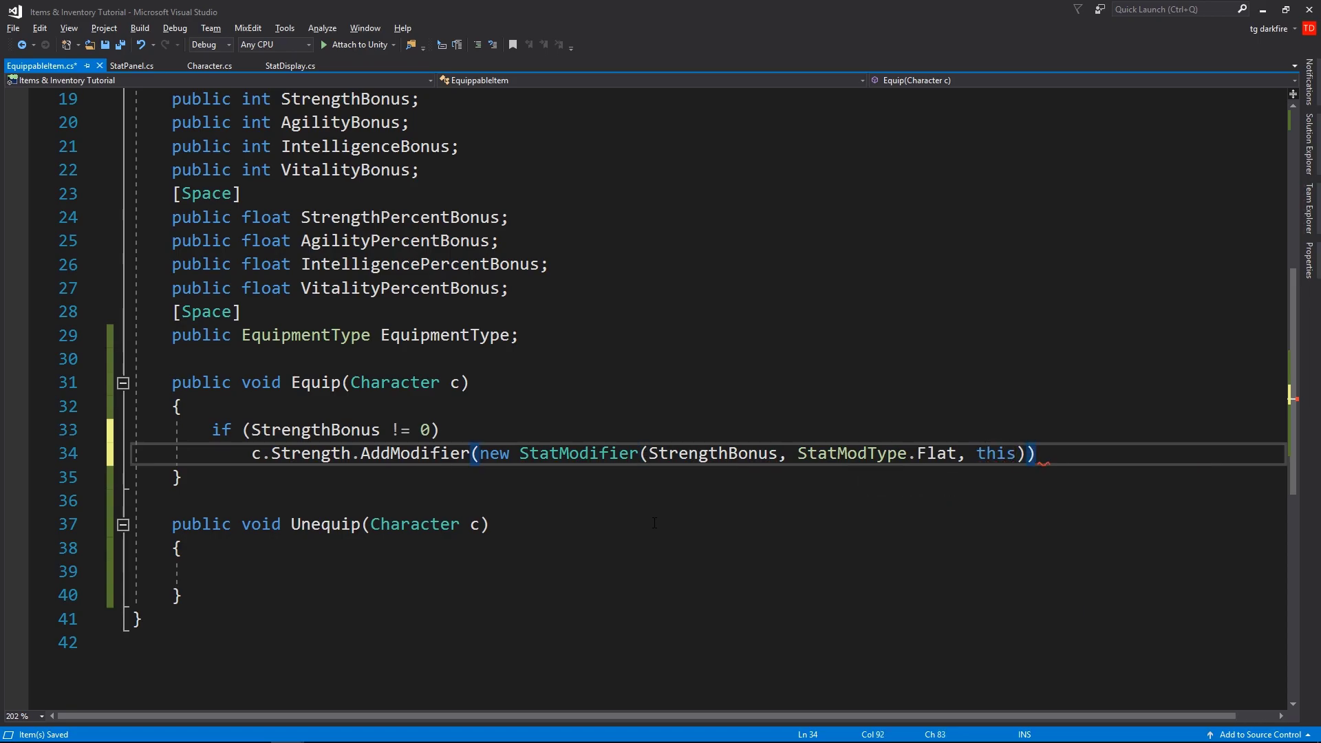
{"action": "key", "text": "ctrl+s"}
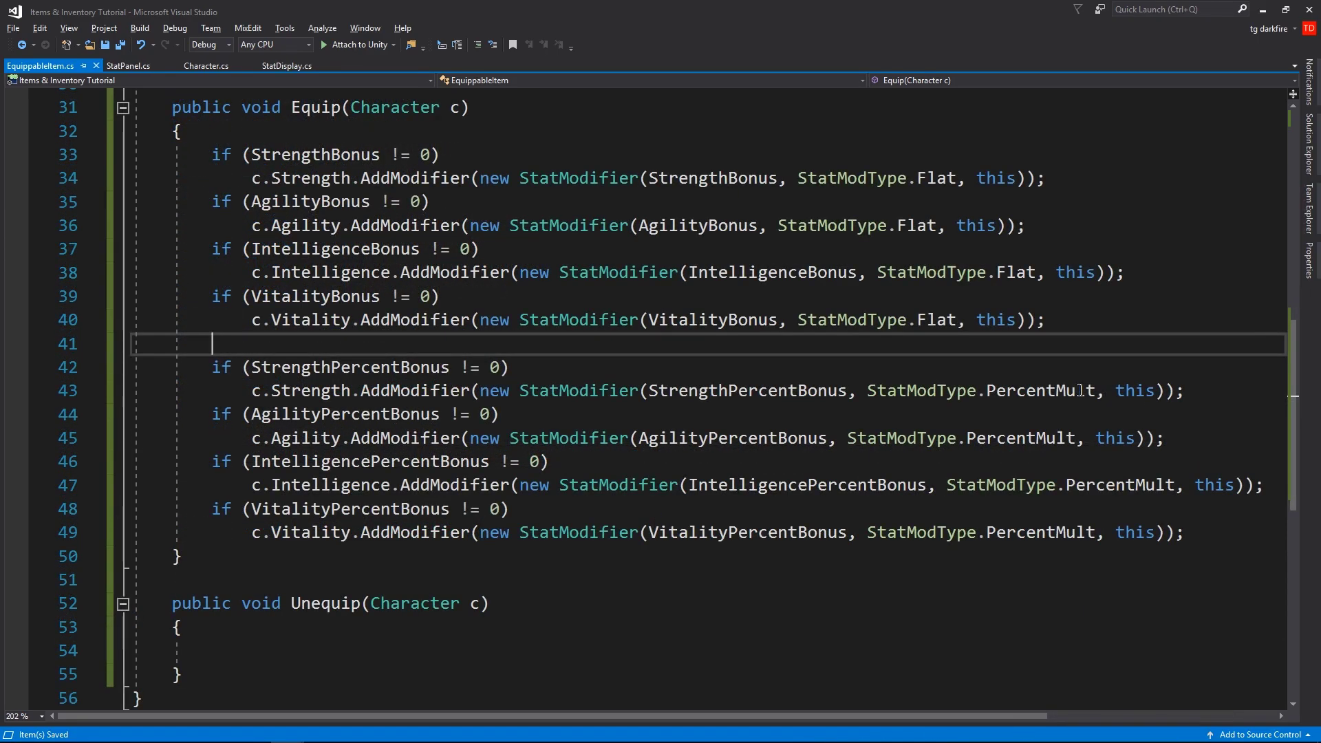
{"action": "left_click", "coordinate": [1081, 390]}
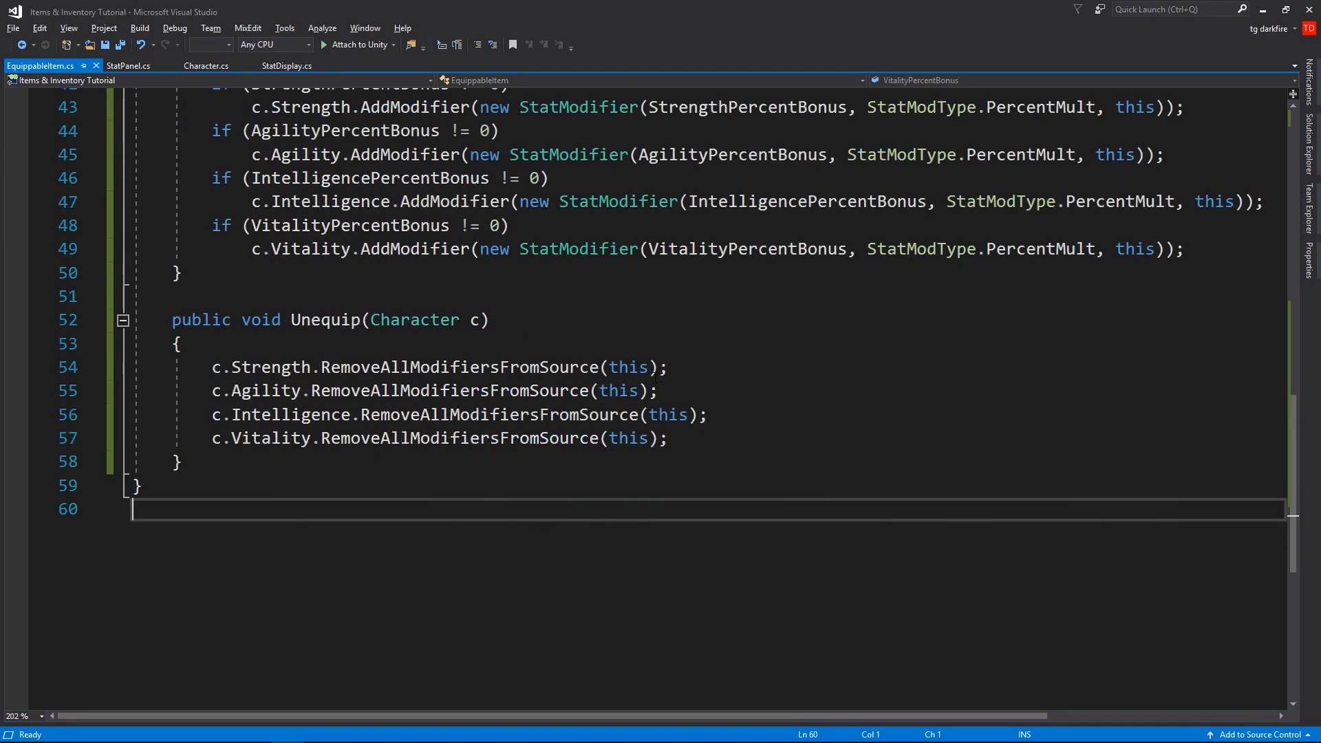
Add RemoveAllModifiersFromSource(this) calls on c.Strength, c.Agility, c.Intelligence and c.Vitality in Unequip.
{"action": "left_click", "coordinate": [651, 368]}
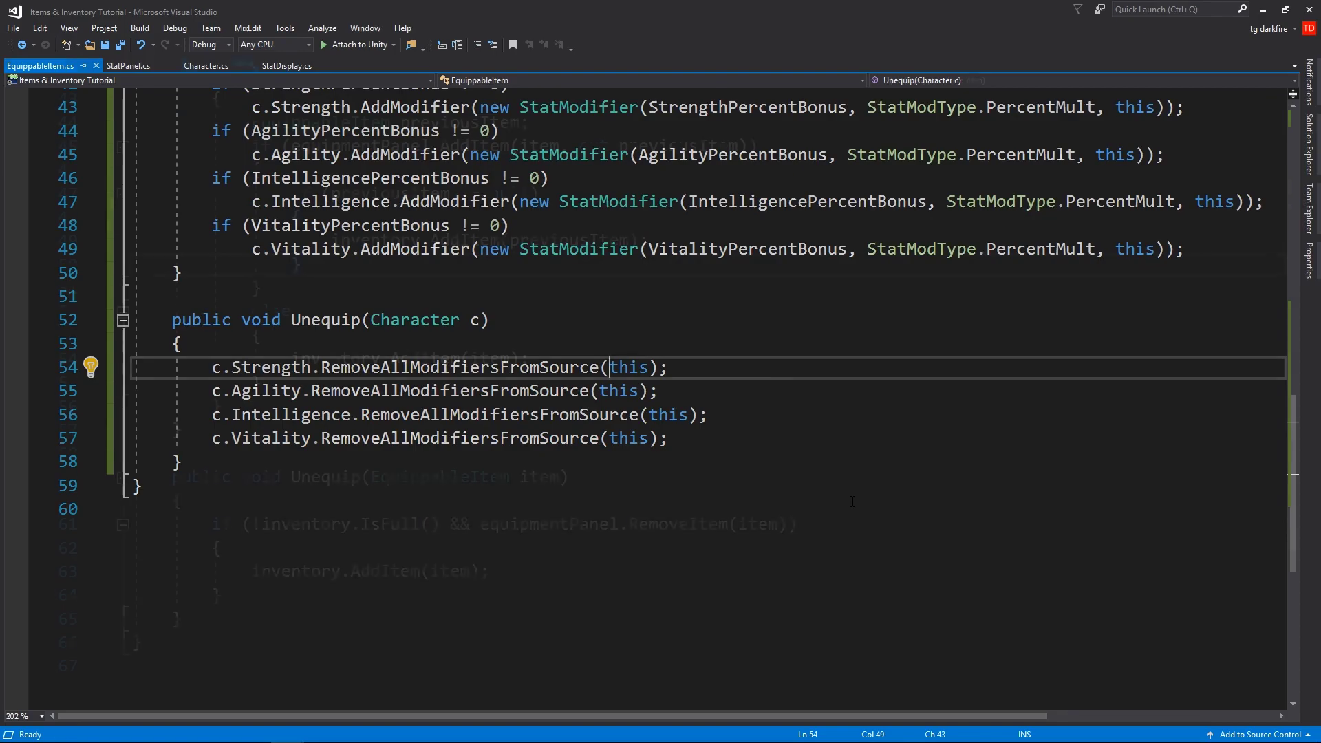
{"action": "type", "text": "item.eq"}
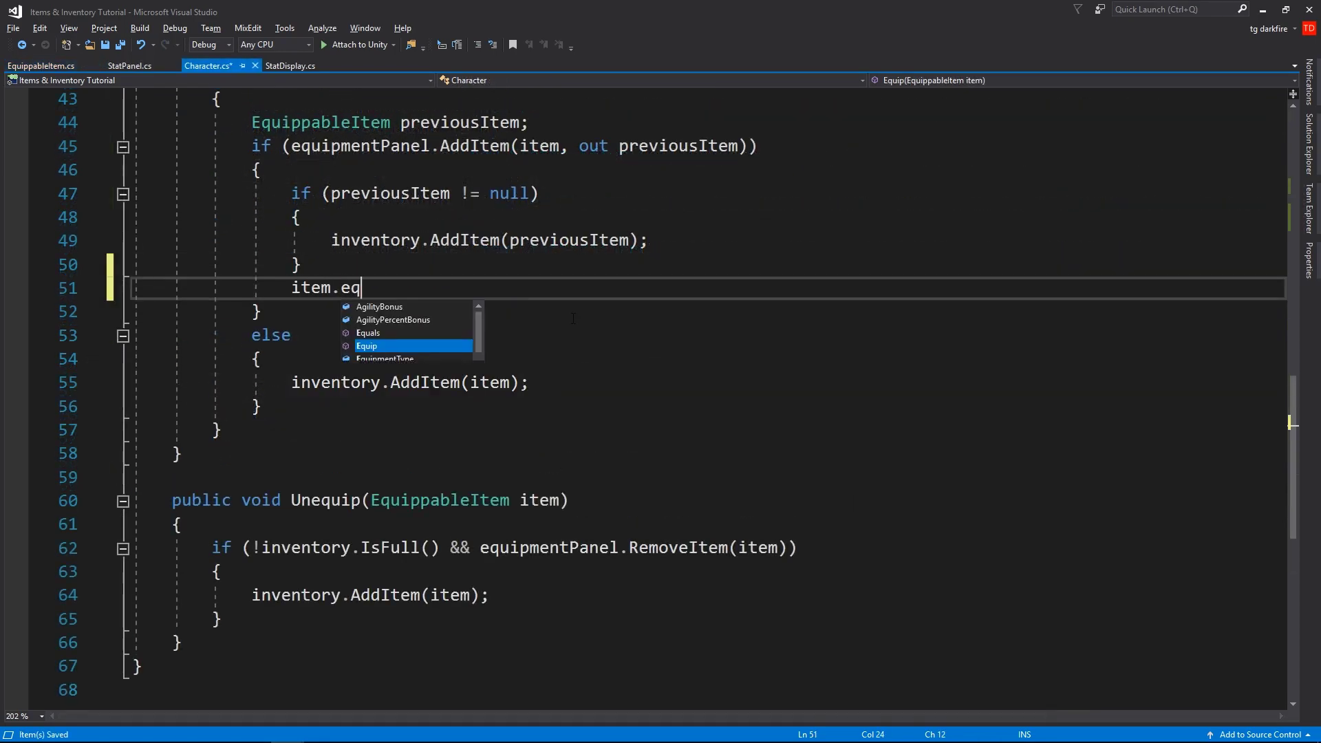
Call item.Equip(this) then statPanel.UpdateStatValues() in Character's Equip, and save.
{"action": "key", "text": "Tab"}
{"action": "type", "text": "(this);"}
{"action": "key", "text": "Return"}
{"action": "type", "text": "s"}
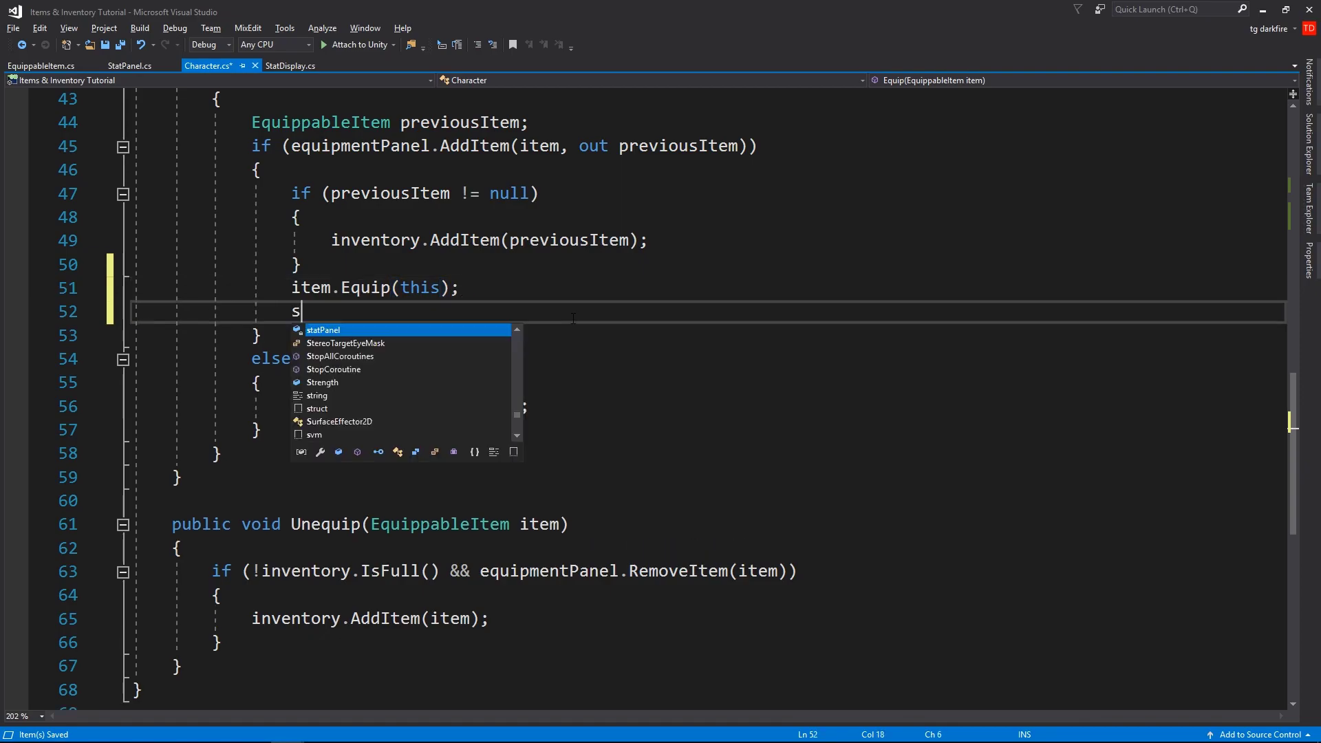
{"action": "type", "text": "tat"}
{"action": "key", "text": "Tab"}
{"action": "type", "text": ".up"}
{"action": "key", "text": "Tab"}
{"action": "type", "text": "();"}
{"action": "key", "text": "ctrl+s"}
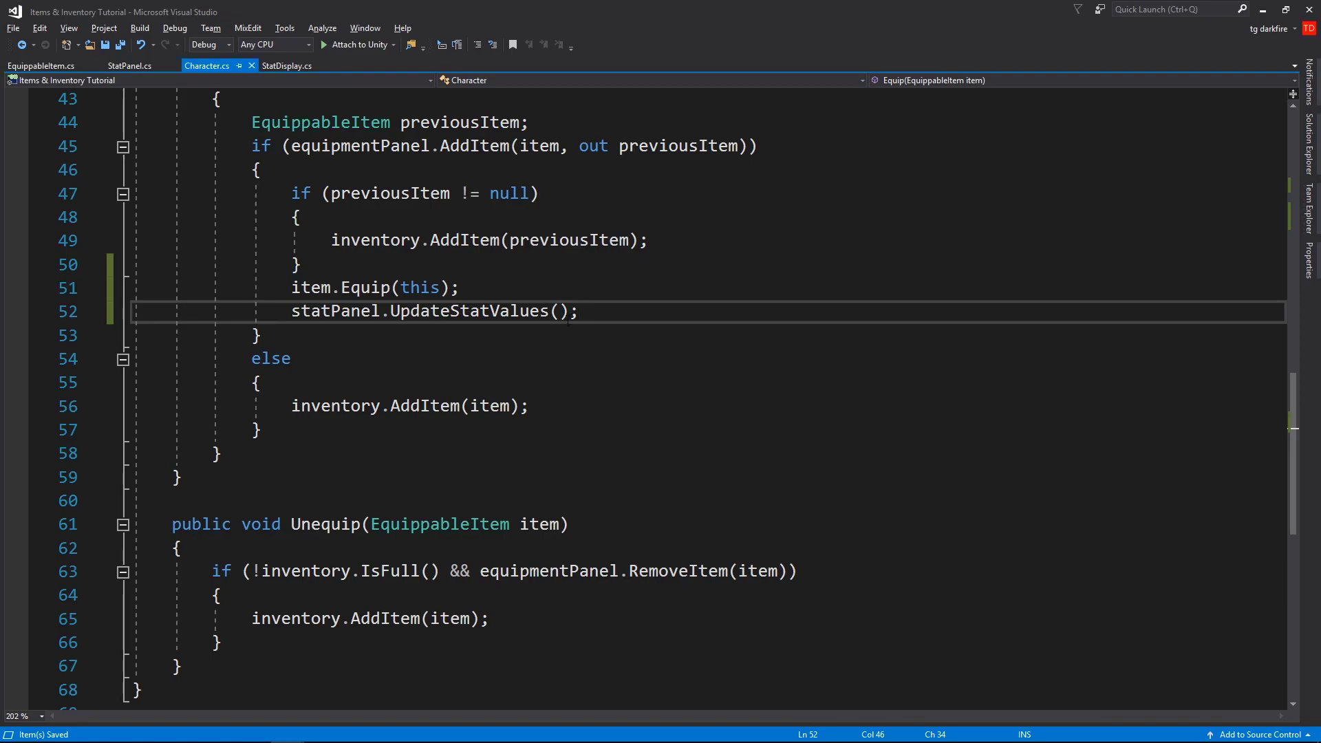
Add previousItem.Unequip(this) plus a stat refresh to the swapped-out item branch.
{"action": "left_click", "coordinate": [285, 288], "text": "shift"}
{"action": "key", "text": "ctrl+c"}
{"action": "left_click", "coordinate": [670, 244]}
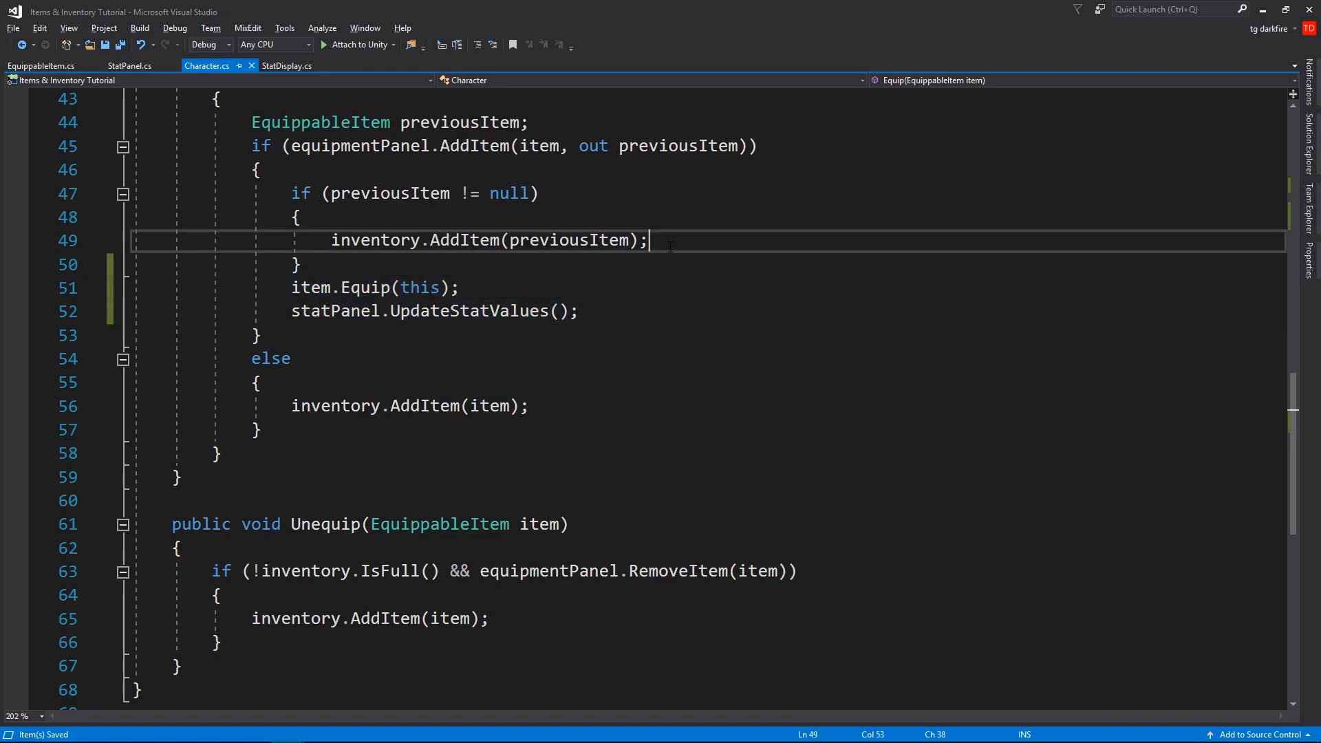
{"action": "key", "text": "Return"}
{"action": "key", "text": "ctrl+v"}
{"action": "double_click", "coordinate": [404, 264]}
{"action": "type", "text": "un"}
{"action": "key", "text": "Tab"}
{"action": "double_click", "coordinate": [573, 240]}
{"action": "key", "text": "ctrl+c"}
{"action": "double_click", "coordinate": [351, 264]}
{"action": "key", "text": "ctrl+v"}
{"action": "key", "text": "ctrl+s"}
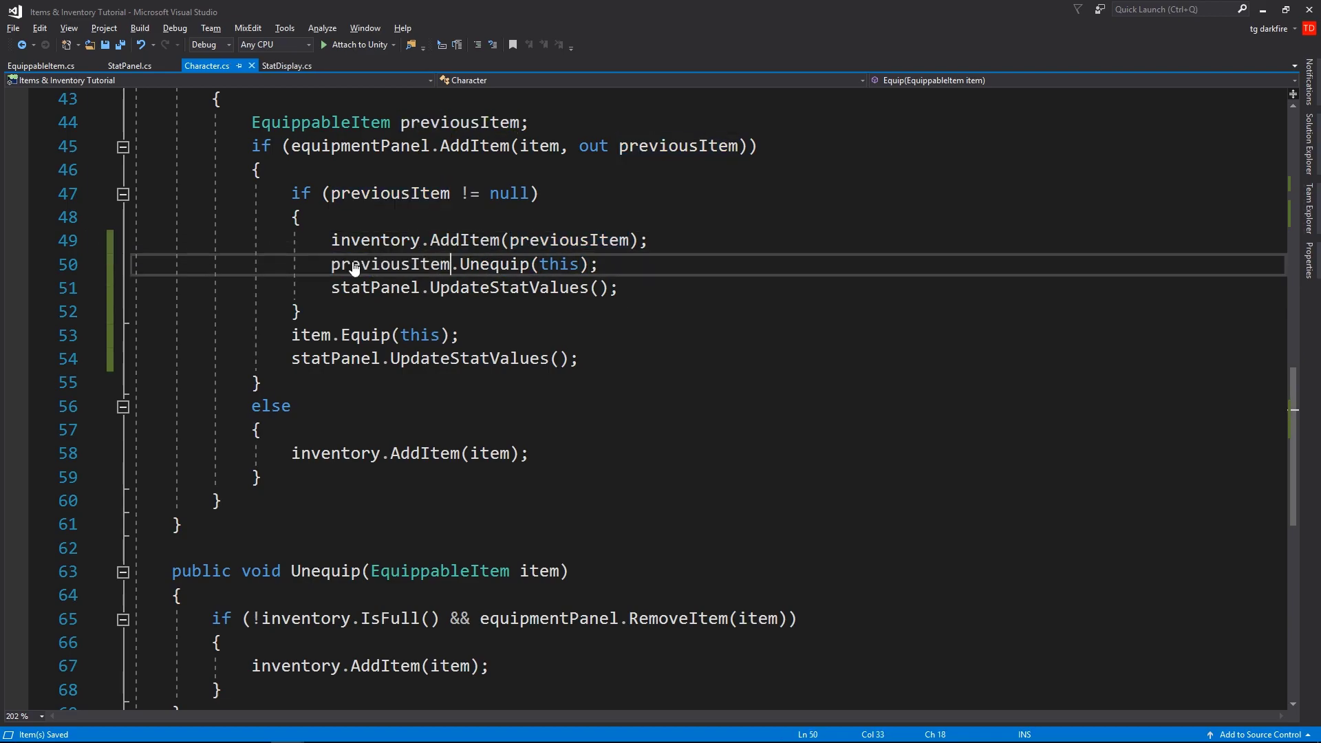
Add item.Unequip(this) and statPanel.UpdateStatValues() to Character's Unequip method, and save.
{"action": "left_click_drag", "start_coordinate": [579, 358], "coordinate": [291, 335]}
{"action": "key", "text": "ctrl+c"}
{"action": "left_click", "coordinate": [222, 642]}
{"action": "key", "text": "Return"}
{"action": "key", "text": "ctrl+v"}
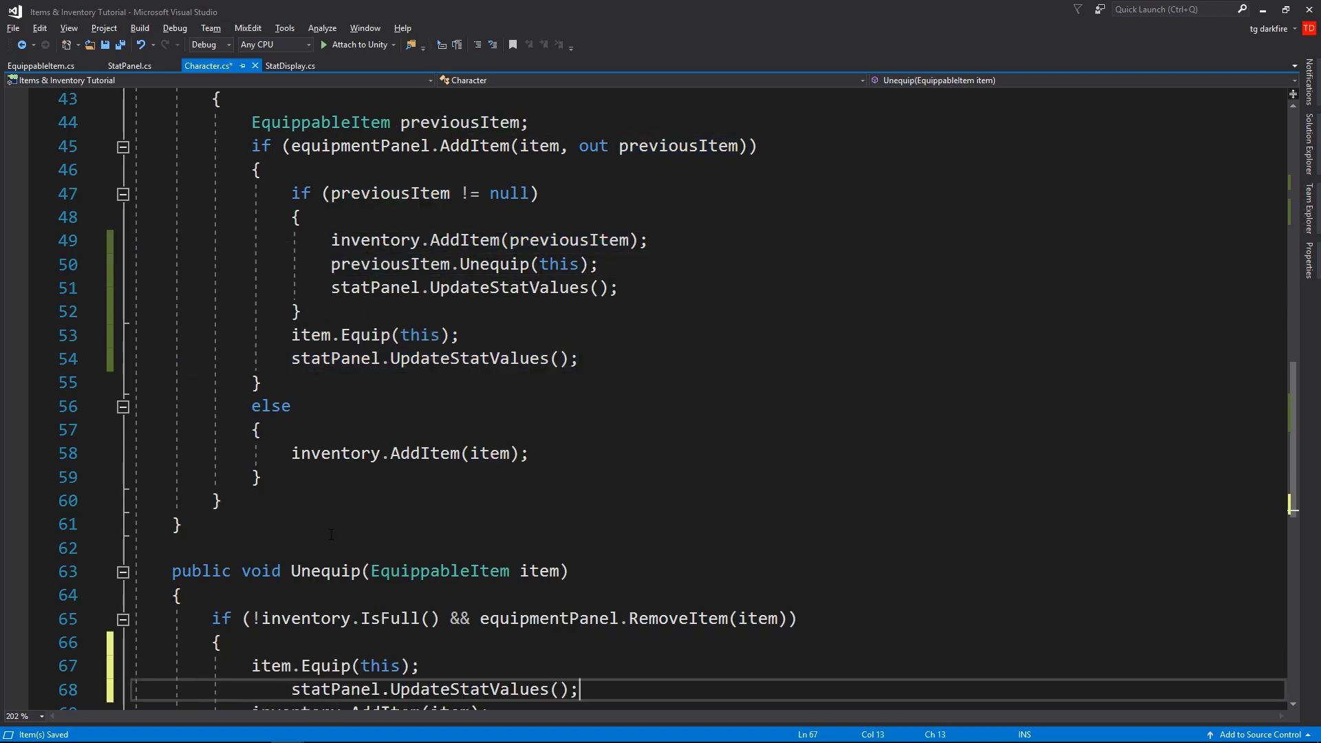
{"action": "left_click", "coordinate": [291, 690]}
{"action": "key", "text": "shift+Tab"}
{"action": "double_click", "coordinate": [326, 666]}
{"action": "type", "text": "un"}
{"action": "key", "text": "Tab"}
{"action": "key", "text": "ctrl+s"}
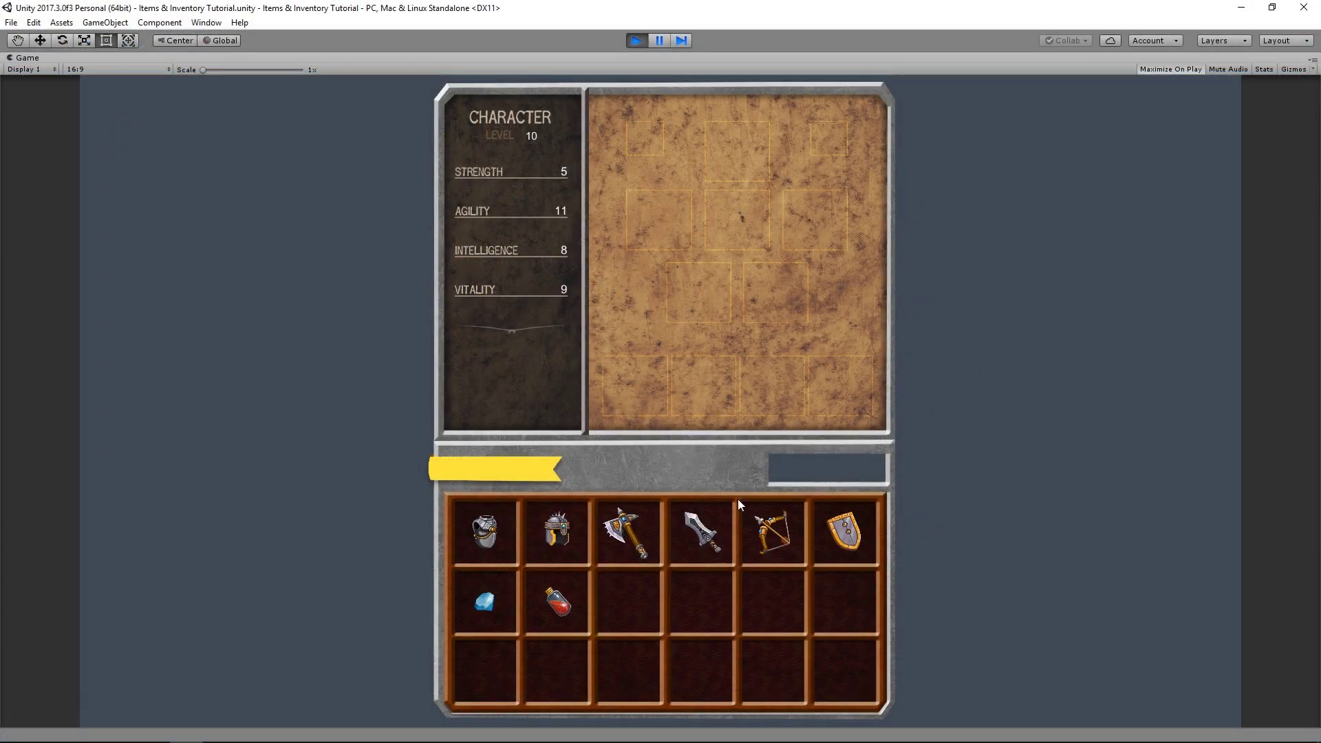
During play, equip inventory items one after another, ending with the axe replacing the bow.
{"action": "left_click", "coordinate": [480, 529]}
{"action": "left_click", "coordinate": [480, 528]}
{"action": "left_click", "coordinate": [480, 530]}
{"action": "left_click", "coordinate": [481, 531]}
{"action": "left_click", "coordinate": [477, 528]}
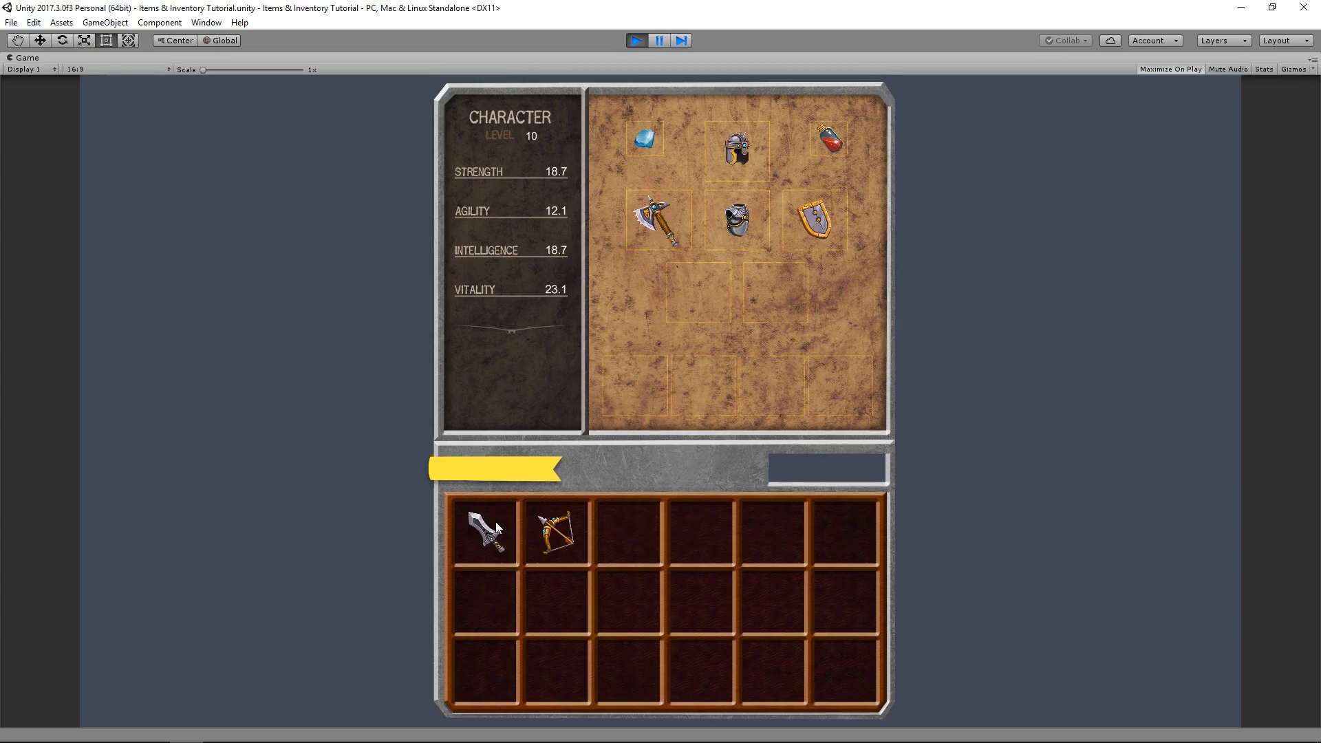
Swap between the axe and bow, then unequip an item, reaching Strength 7, Agility 17, Vitality 18.
{"action": "left_click", "coordinate": [558, 524]}
{"action": "left_click", "coordinate": [496, 537]}
{"action": "left_click", "coordinate": [499, 538]}
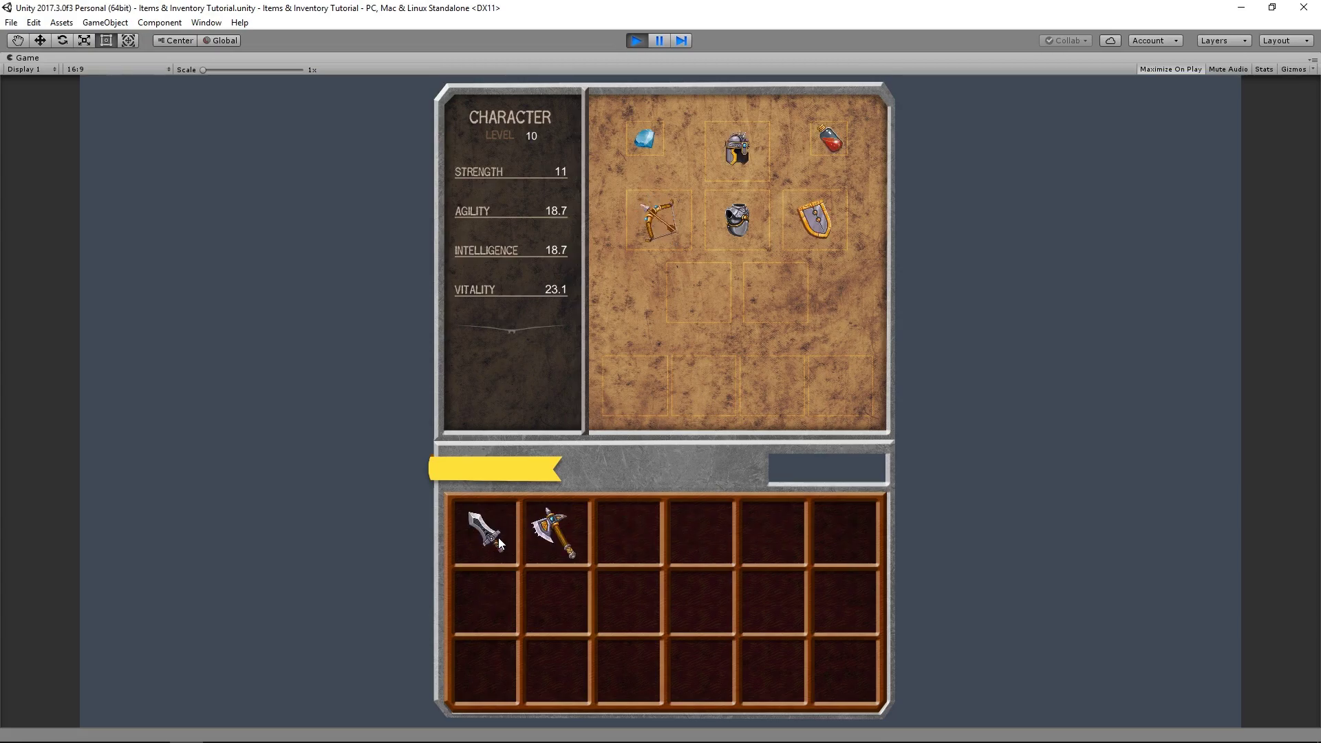
{"action": "left_click", "coordinate": [499, 537]}
{"action": "left_click", "coordinate": [557, 532]}
{"action": "left_click", "coordinate": [825, 142]}
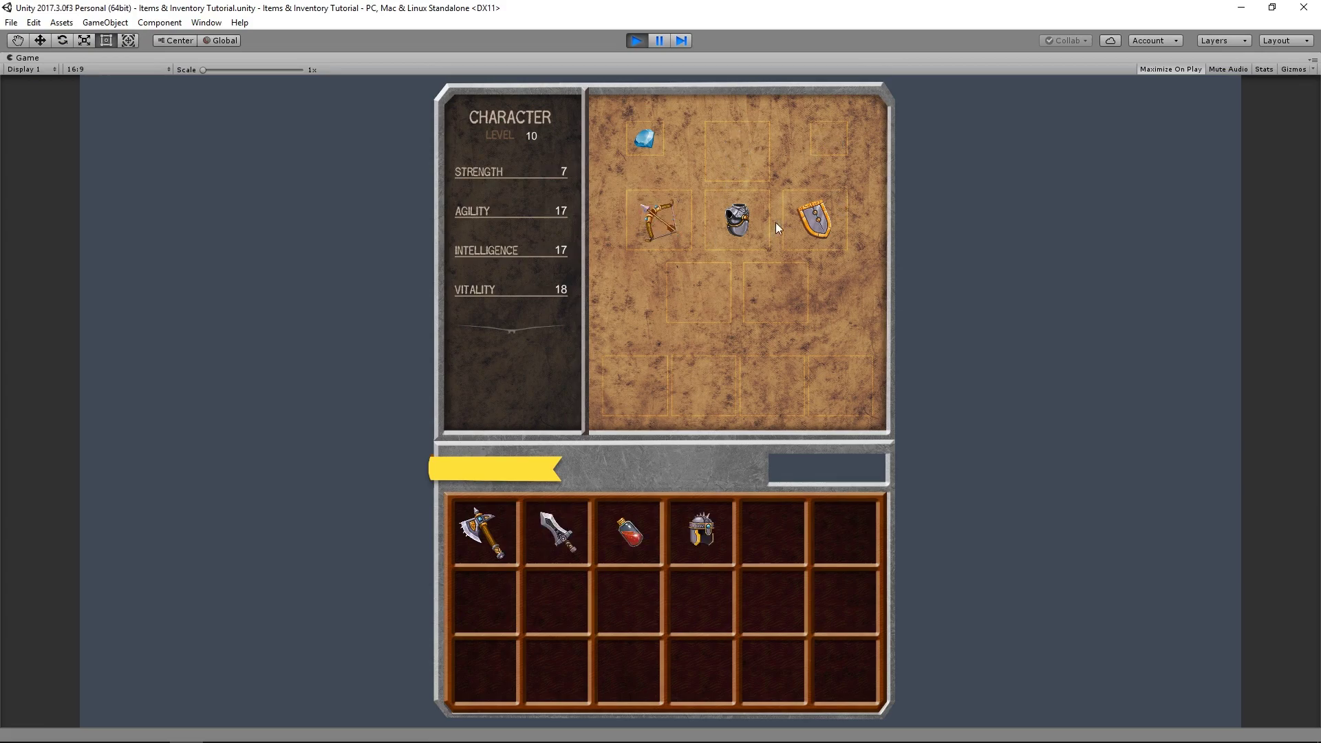